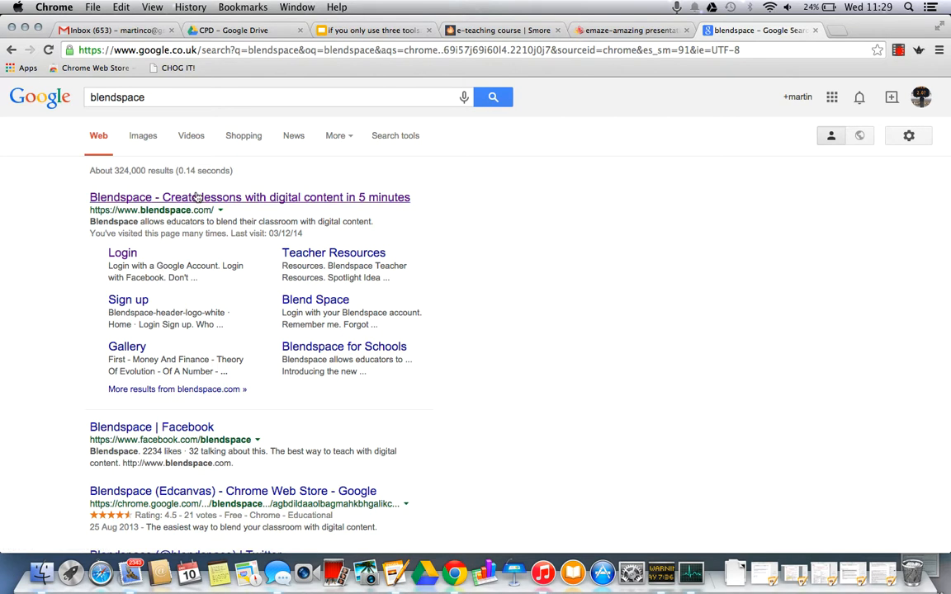
Step: Open the Blendspace sign-up page from the search results and view the teacher registration form
left_click(132, 302)
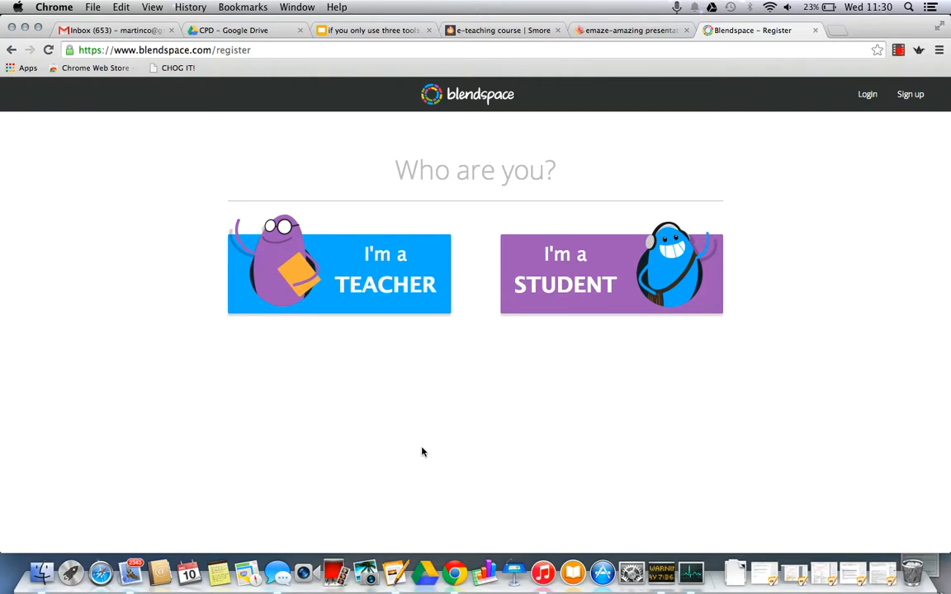
left_click(368, 278)
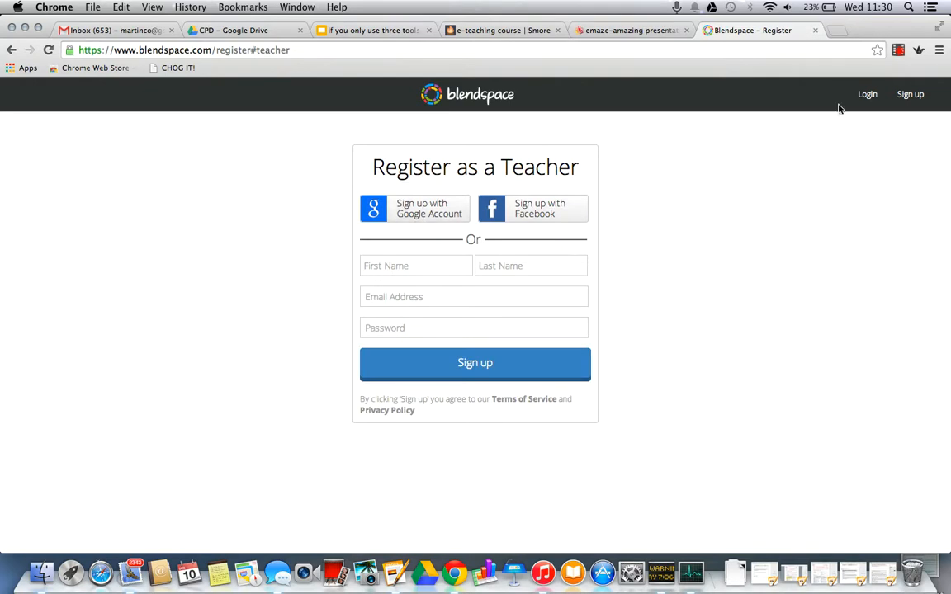
Step: Log in to Blendspace with the existing Google account instead and accept the offline access request
left_click(879, 97)
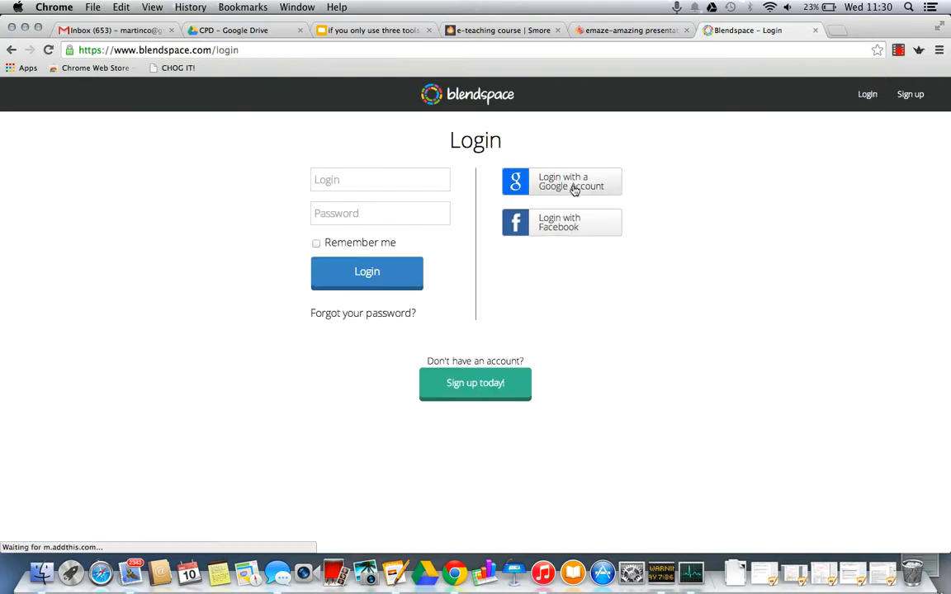
left_click(574, 188)
left_click(461, 246)
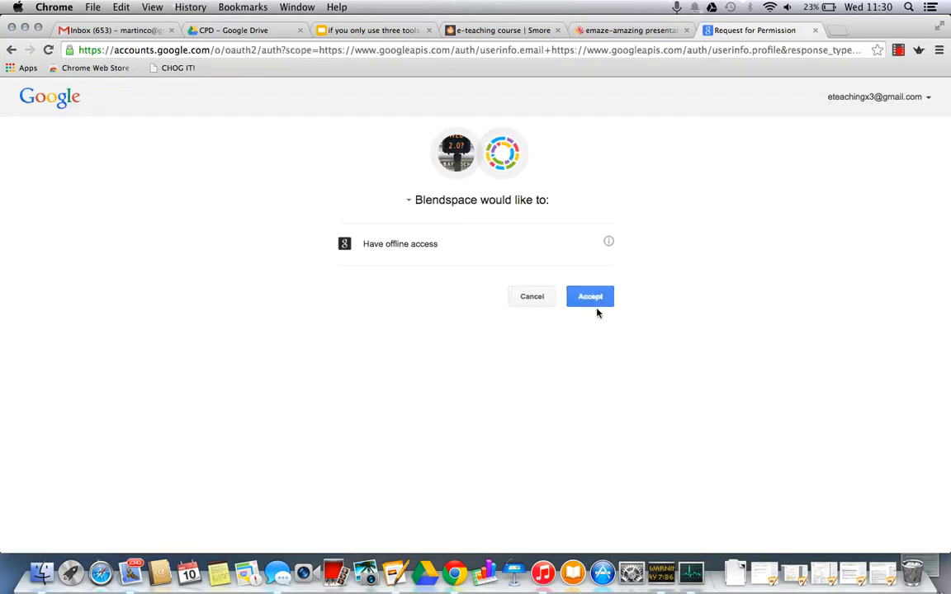
left_click(596, 299)
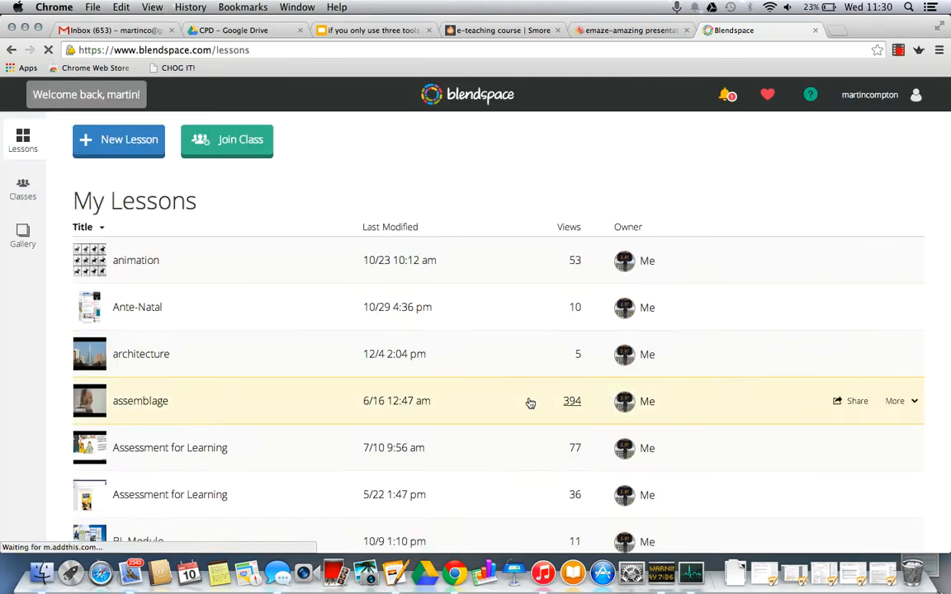
Step: Look through My Lessons and open the shared Curriculum Development for Inclusive Practice (CDIP) lesson last modified on 11/13
scroll(529, 402, "down", 3)
scroll(530, 402, "down", 20)
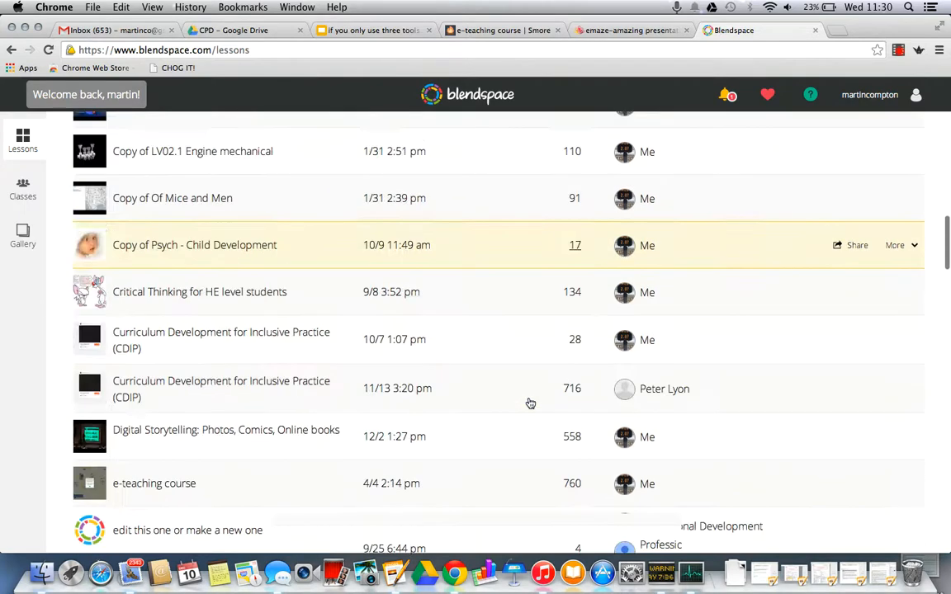
scroll(530, 403, "down", 10)
scroll(530, 403, "up", 20)
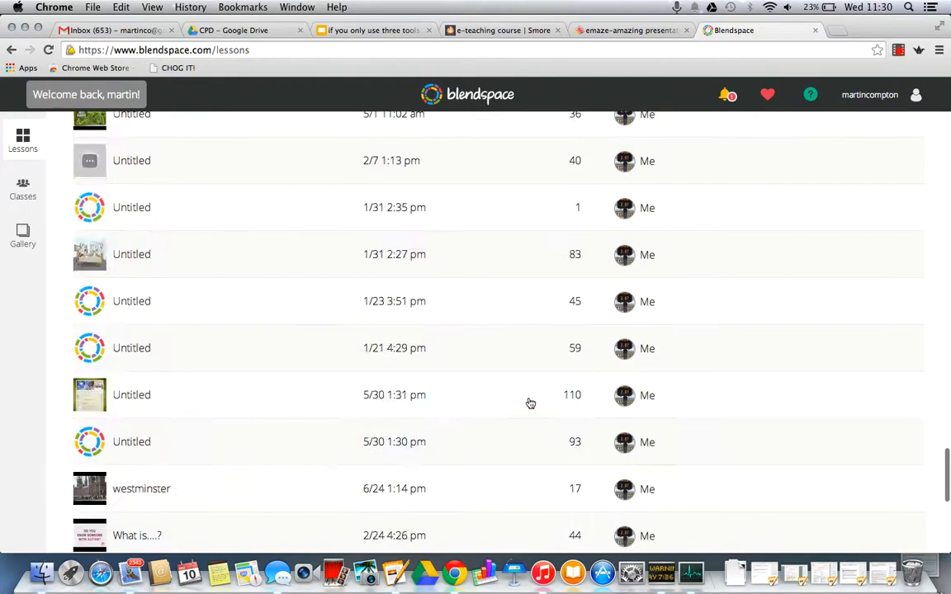
scroll(530, 403, "up", 10)
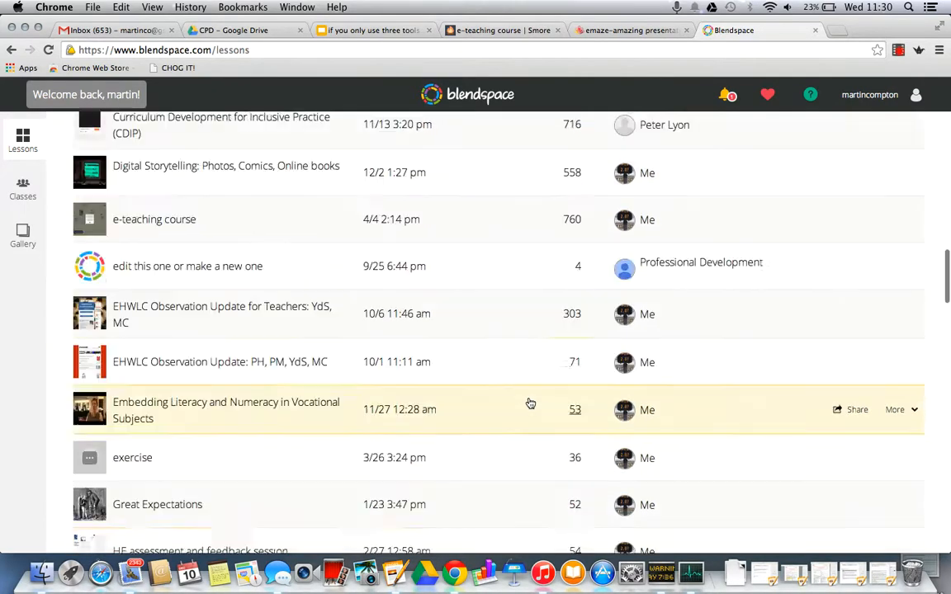
scroll(530, 403, "down", 3)
scroll(530, 403, "up", 3)
scroll(530, 403, "down", 6)
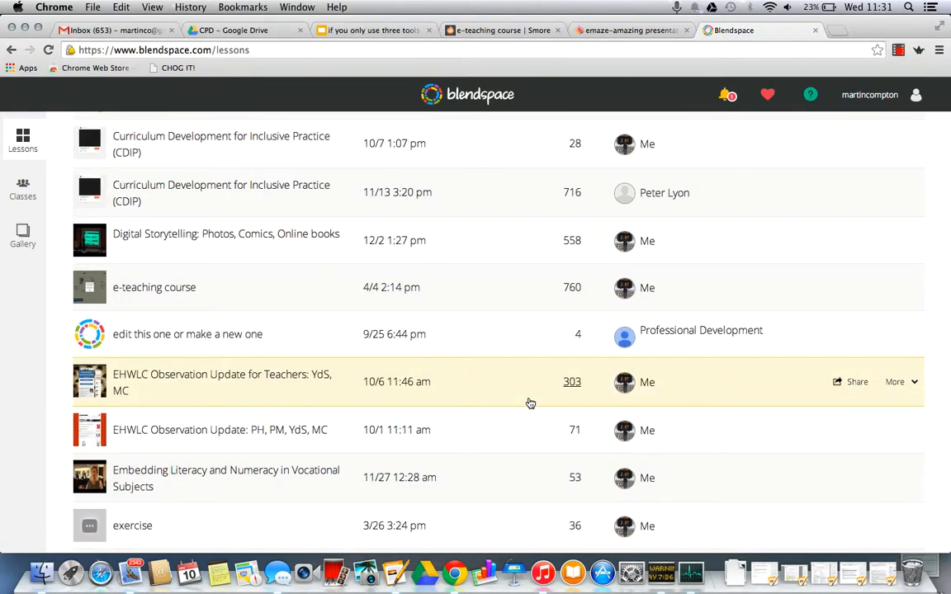
scroll(530, 403, "up", 4)
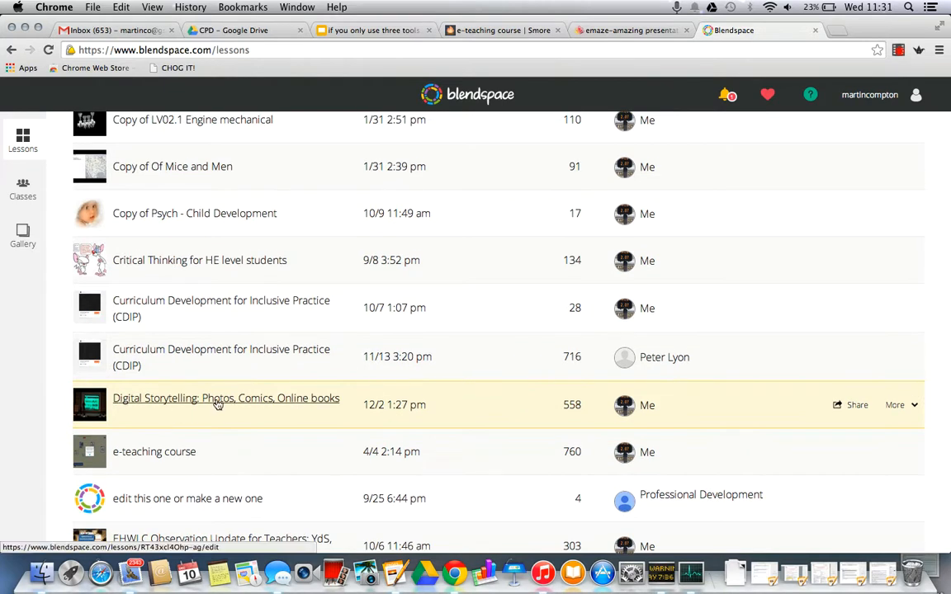
left_click(209, 353)
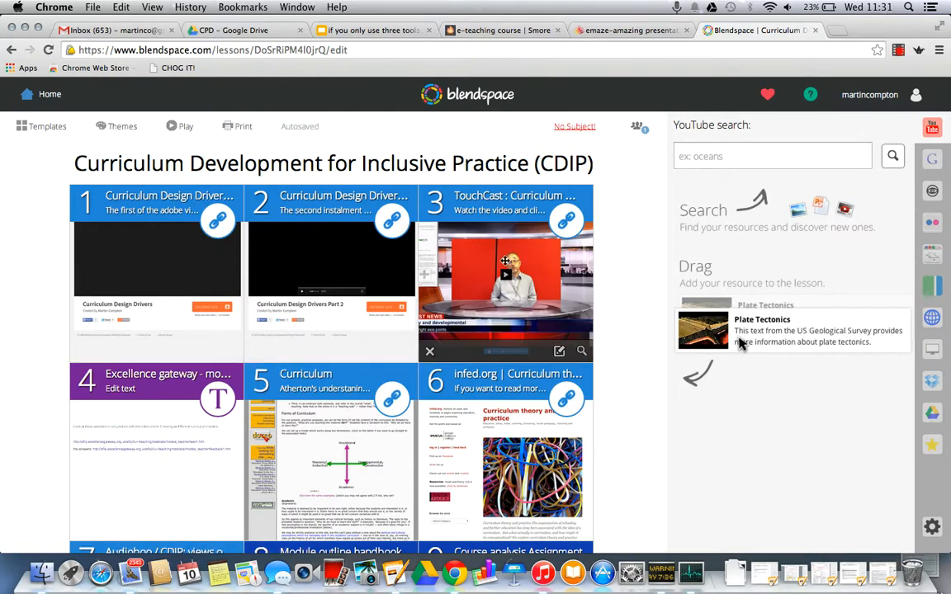
Step: Examine the range of resource tiles in the CDIP lesson, including links, documents, presentations and text
scroll(619, 304, "down", 2)
scroll(619, 303, "down", 8)
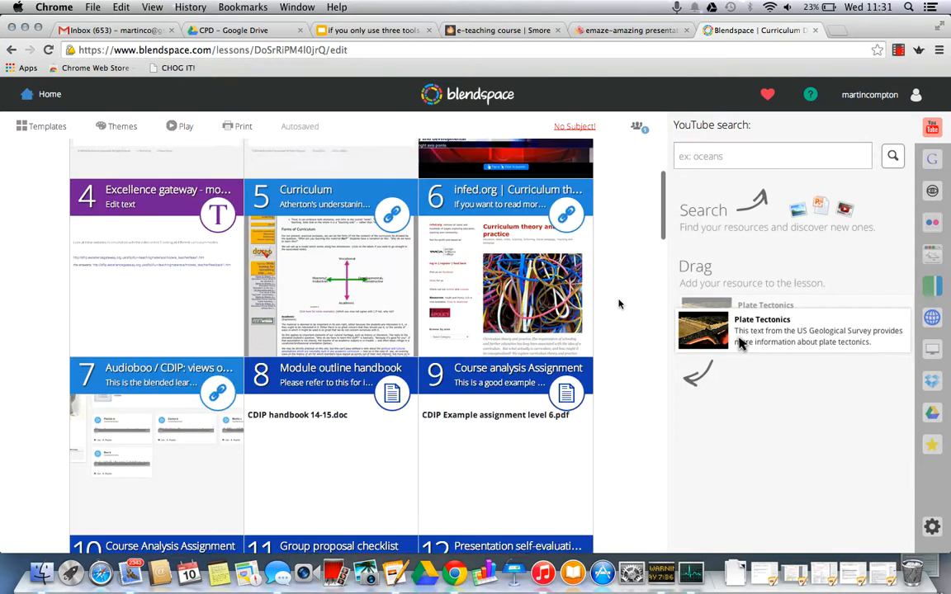
scroll(619, 304, "down", 15)
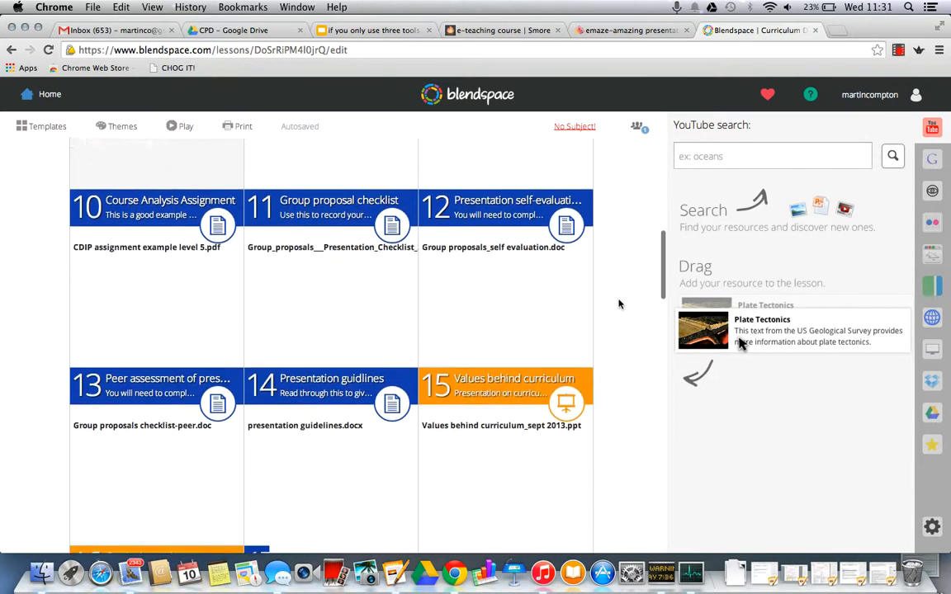
scroll(619, 304, "down", 10)
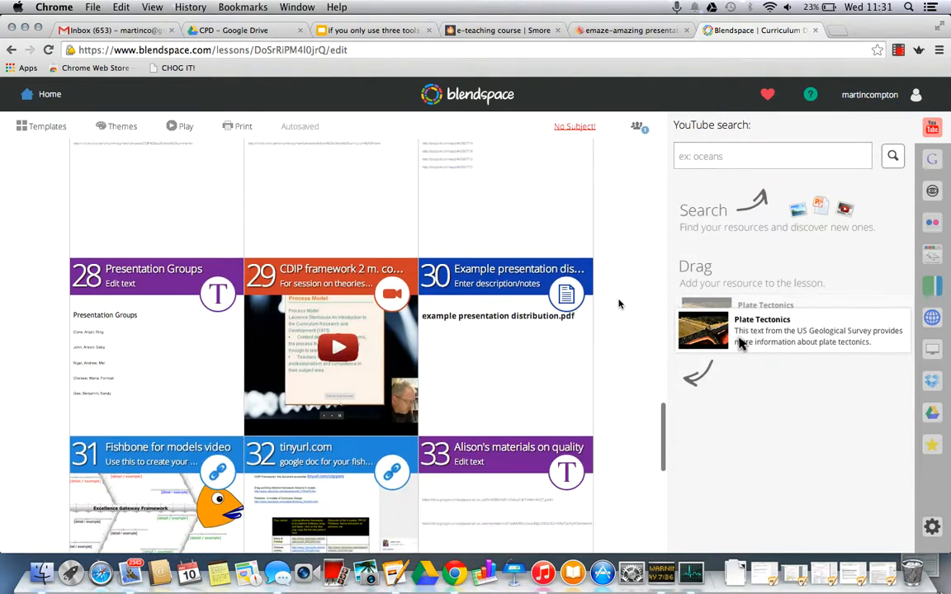
scroll(619, 304, "up", 15)
scroll(619, 304, "up", 20)
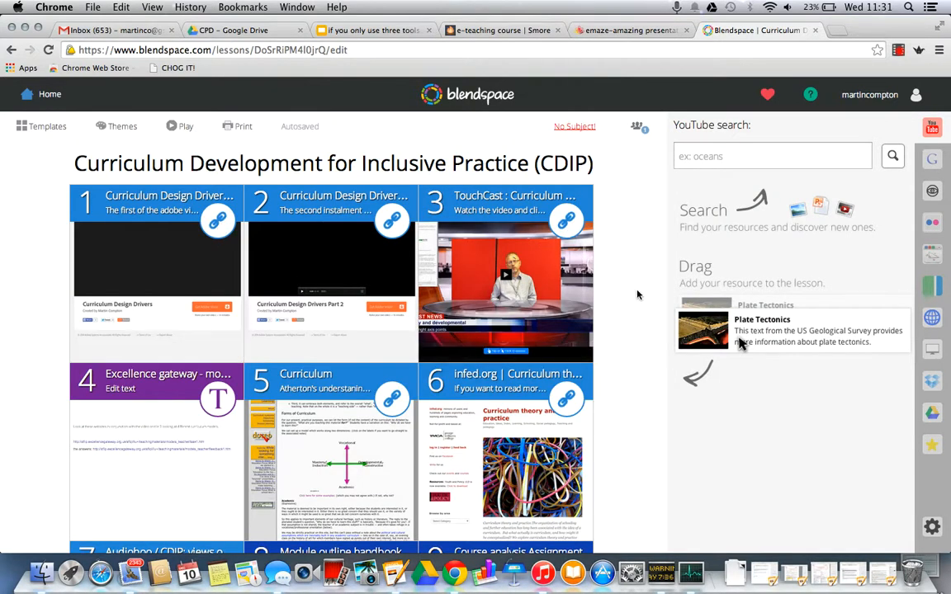
scroll(619, 297, "down", 5)
scroll(495, 297, "down", 1)
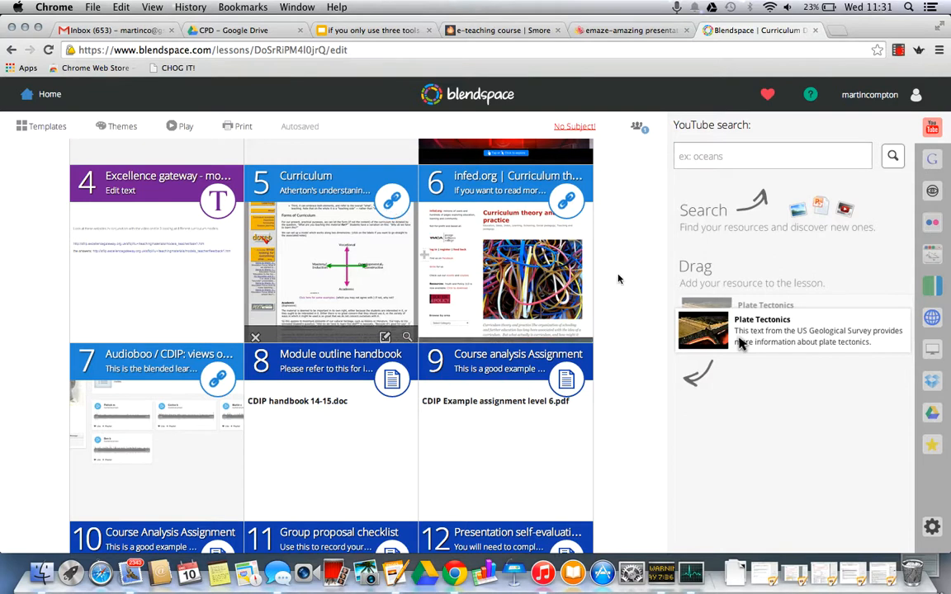
scroll(619, 298, "down", 3)
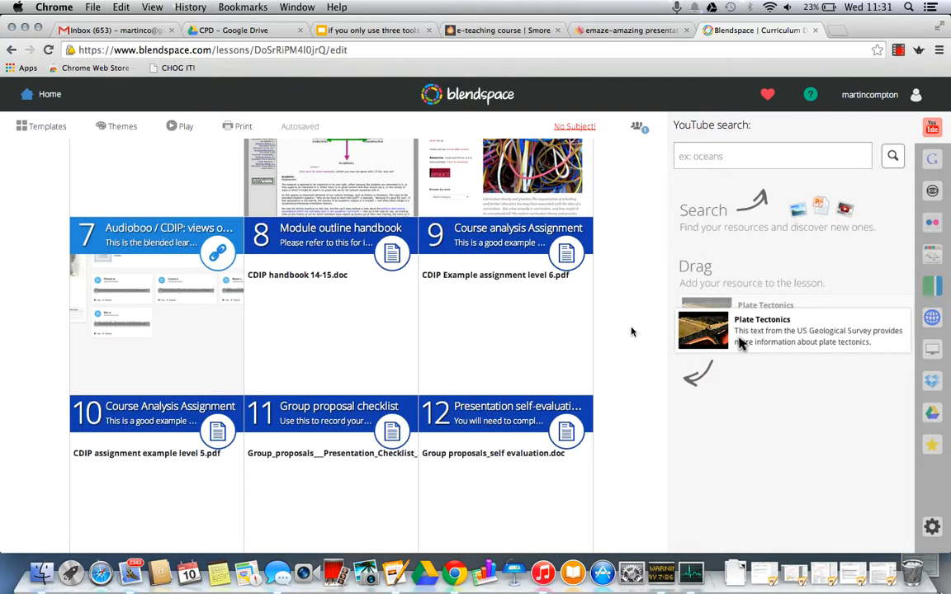
scroll(632, 331, "down", 10)
scroll(631, 332, "up", 1)
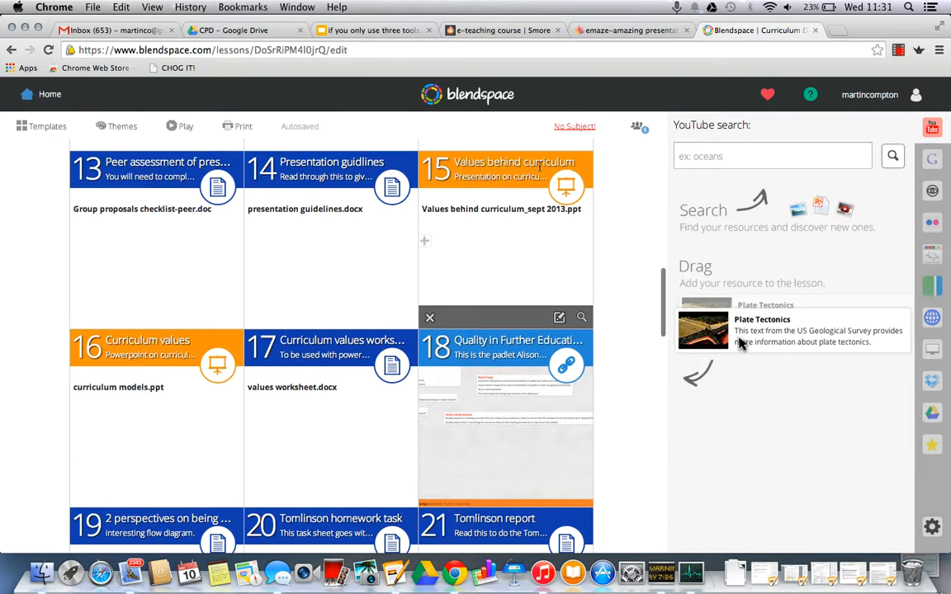
Step: View the Values behind curriculum presentation in tile 15 up to slide 3, and close the viewer
left_click(508, 170)
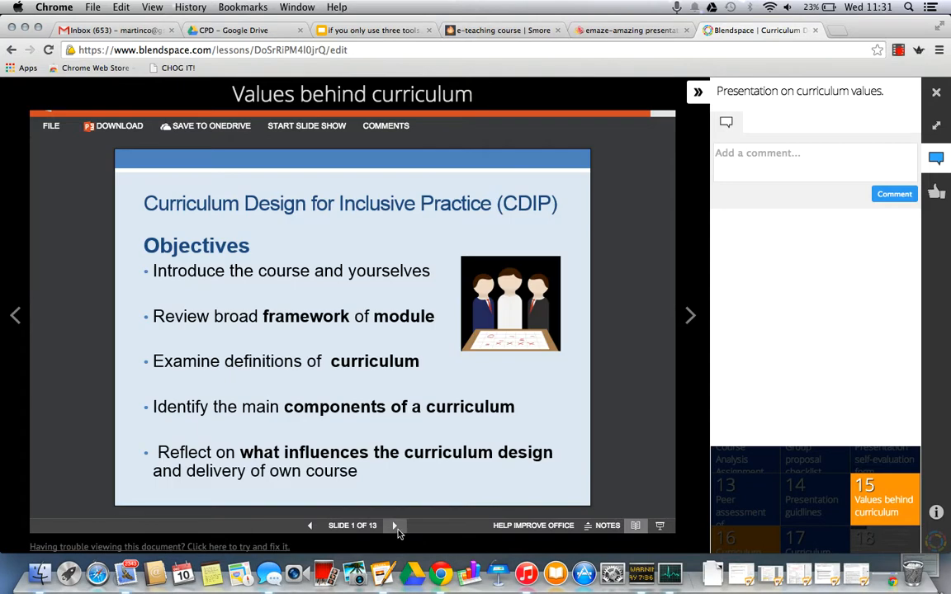
left_click(394, 526)
left_click(394, 525)
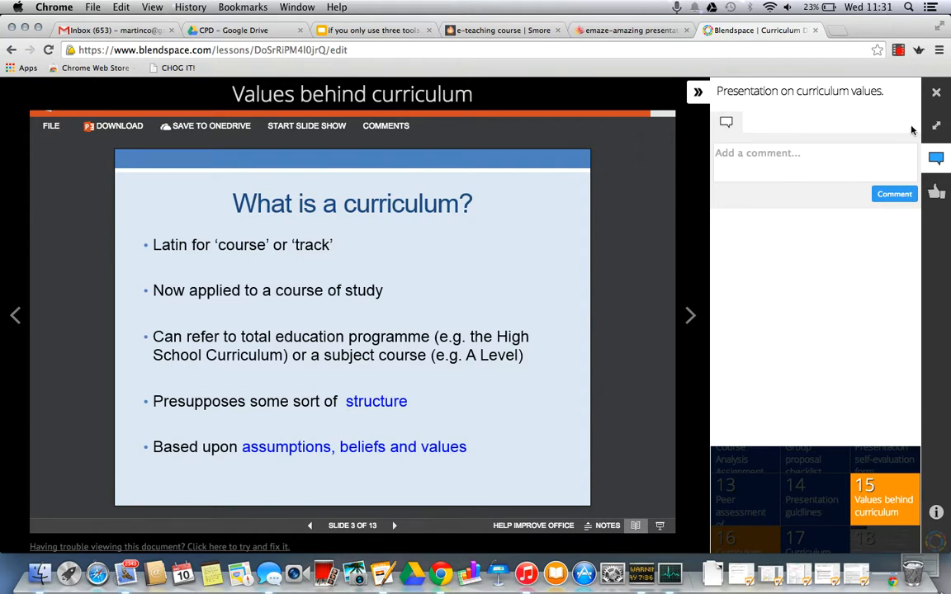
left_click(937, 91)
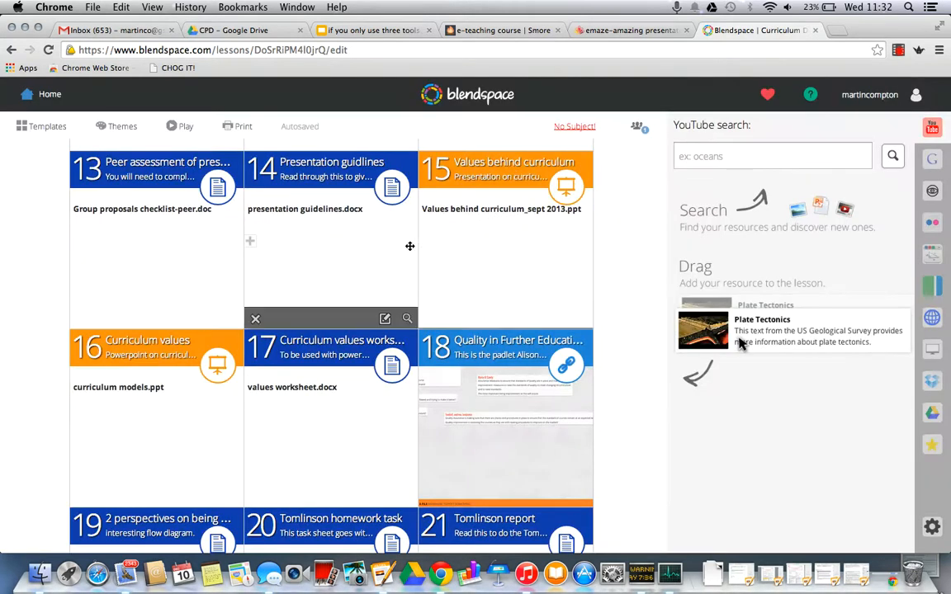
Step: Review the CDIP lesson's full tile layout from the title through tile 37, and return to the My Lessons list
scroll(410, 246, "down", 14)
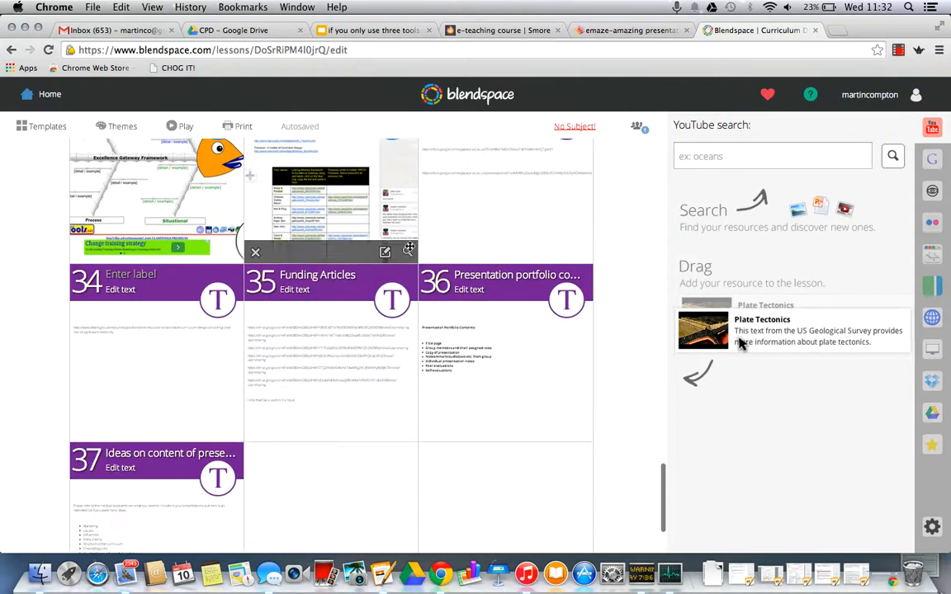
scroll(410, 246, "up", 14)
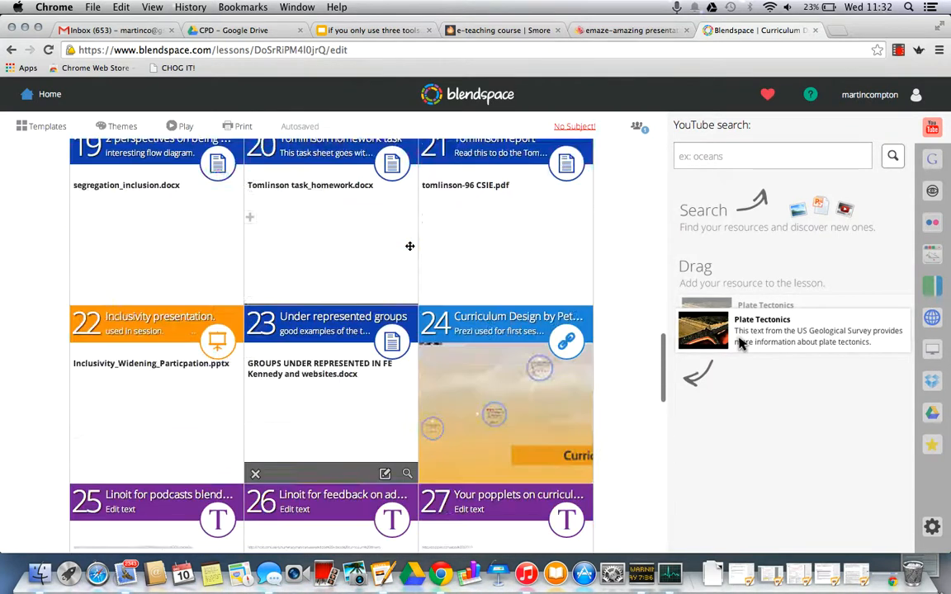
scroll(409, 246, "up", 3)
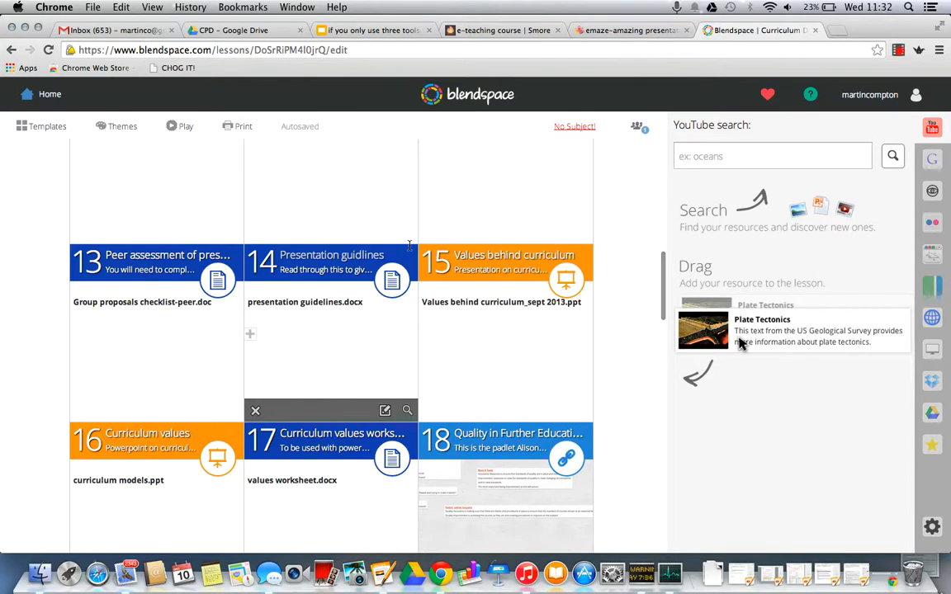
scroll(410, 246, "down", 2)
scroll(410, 246, "down", 2)
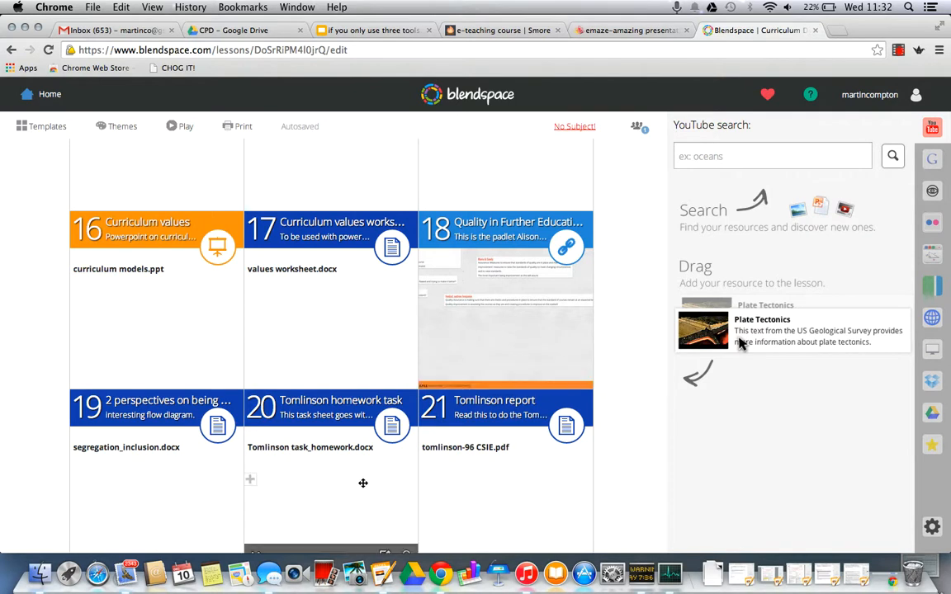
scroll(394, 439, "down", 5)
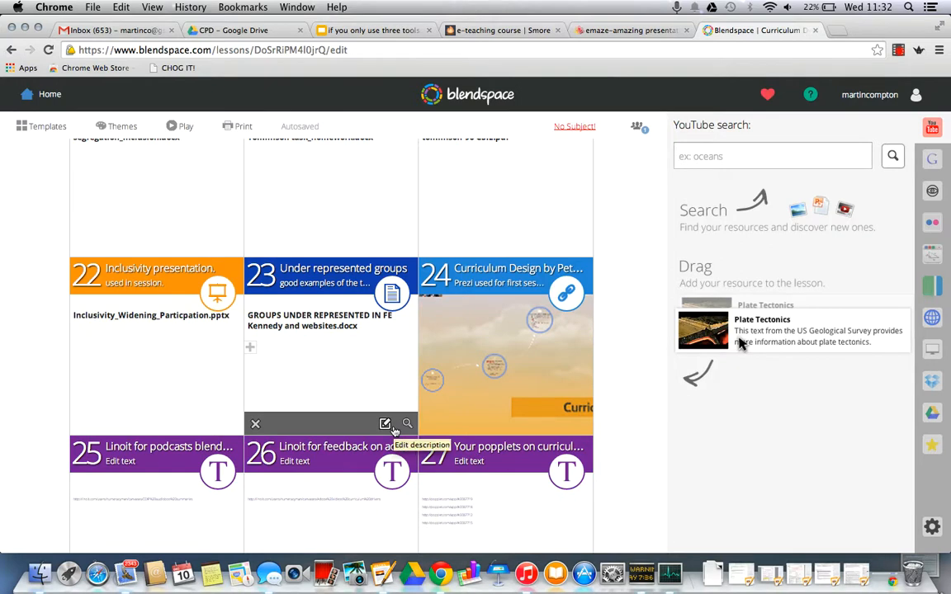
scroll(395, 430, "up", 20)
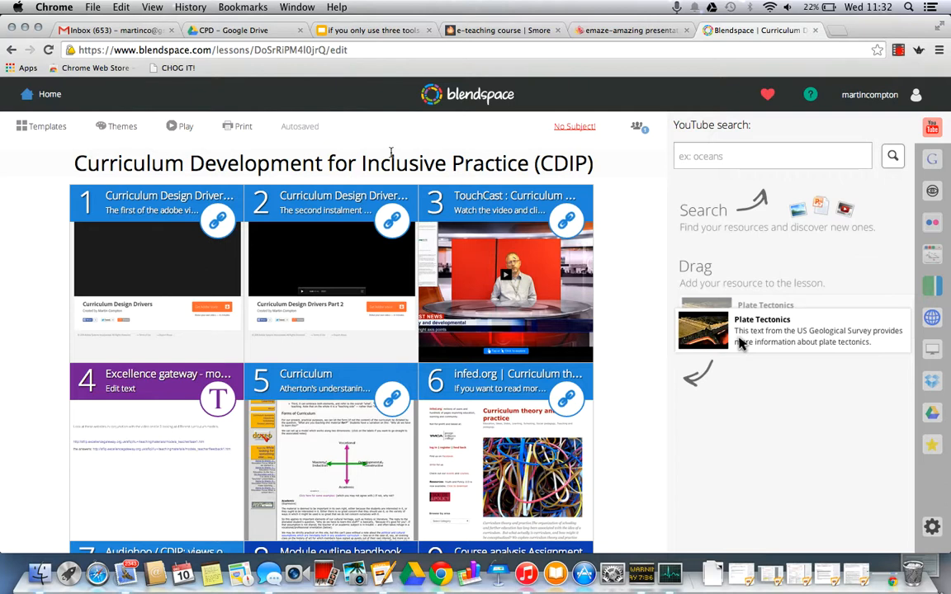
scroll(637, 240, "down", 20)
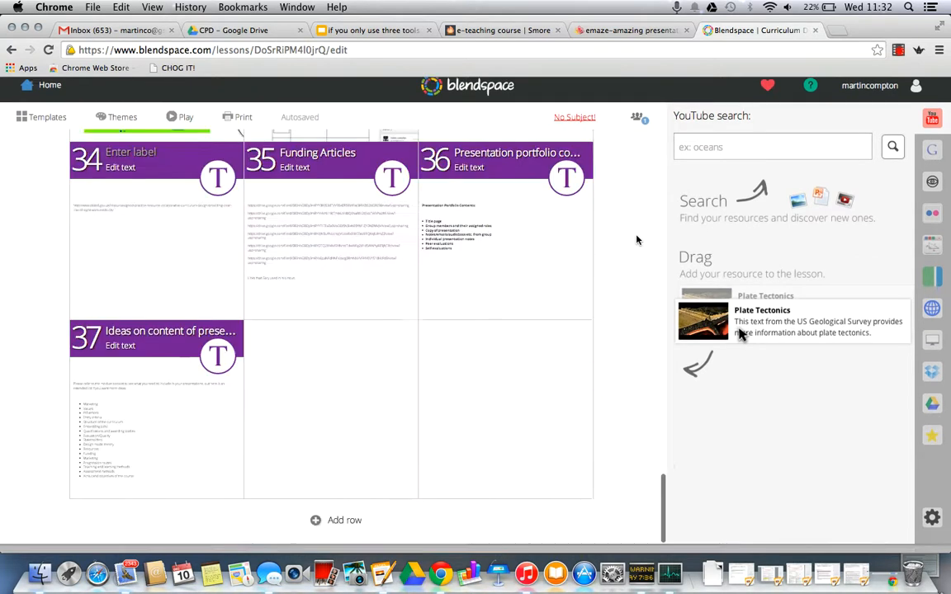
scroll(636, 239, "up", 3)
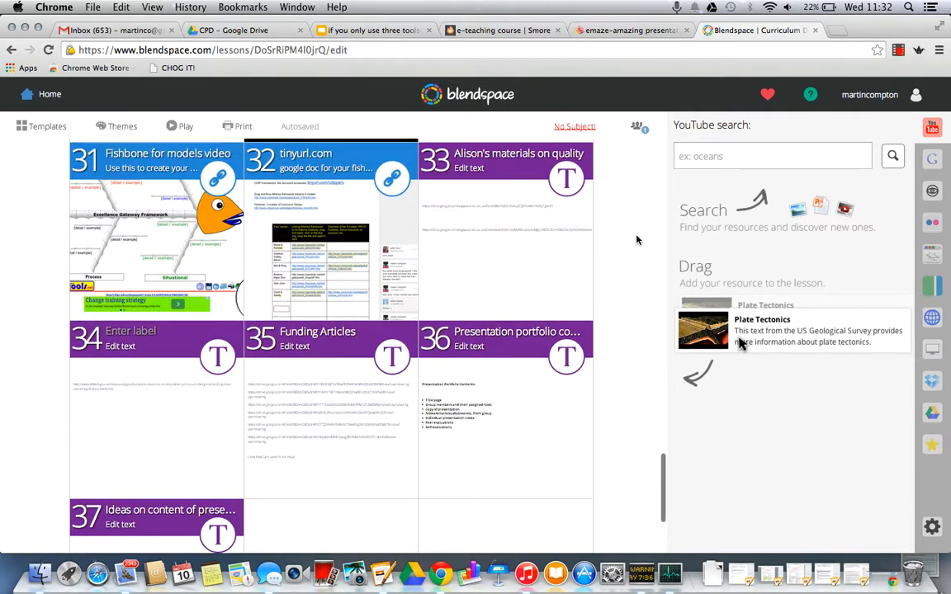
scroll(637, 239, "down", 2)
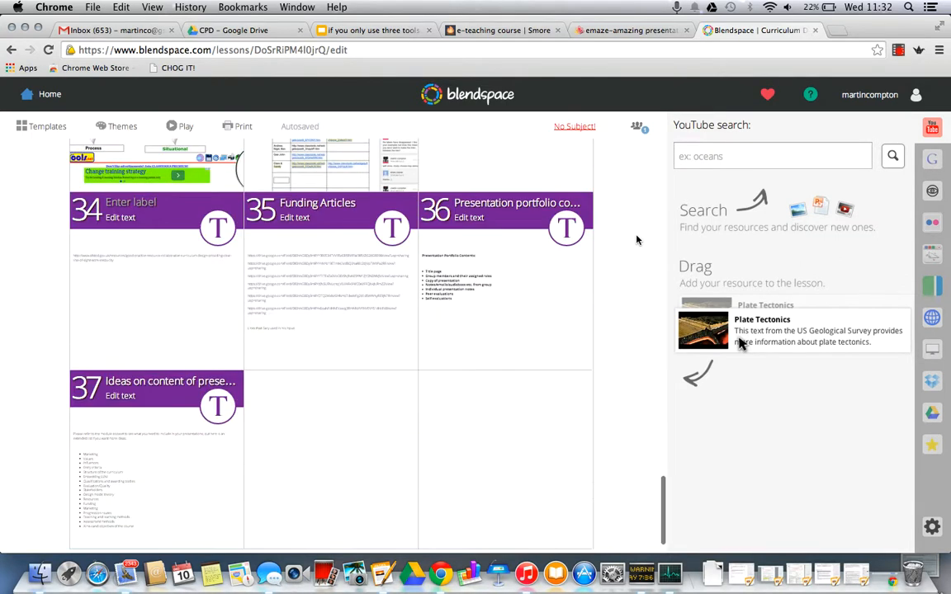
scroll(637, 239, "down", 1)
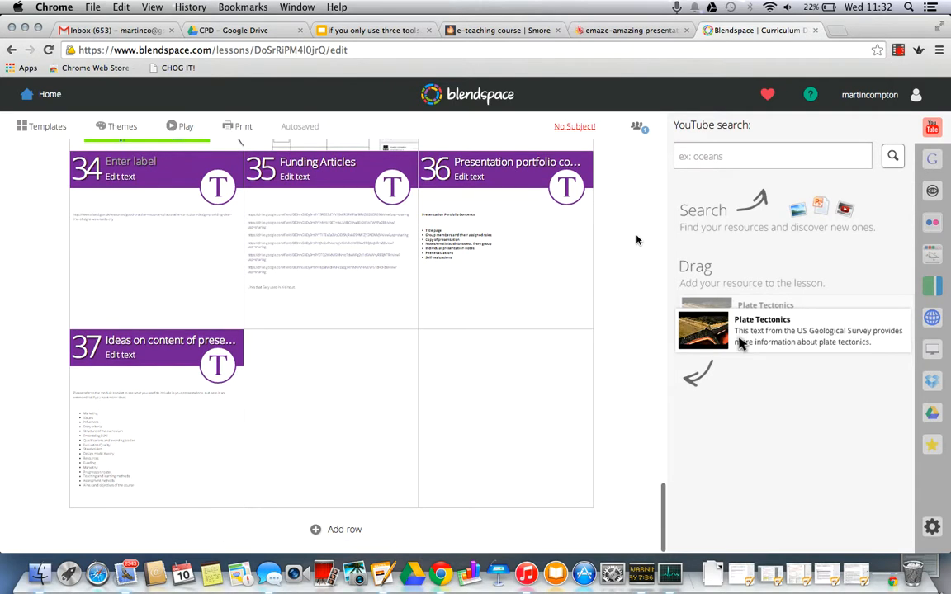
scroll(636, 239, "up", 14)
scroll(637, 239, "up", 15)
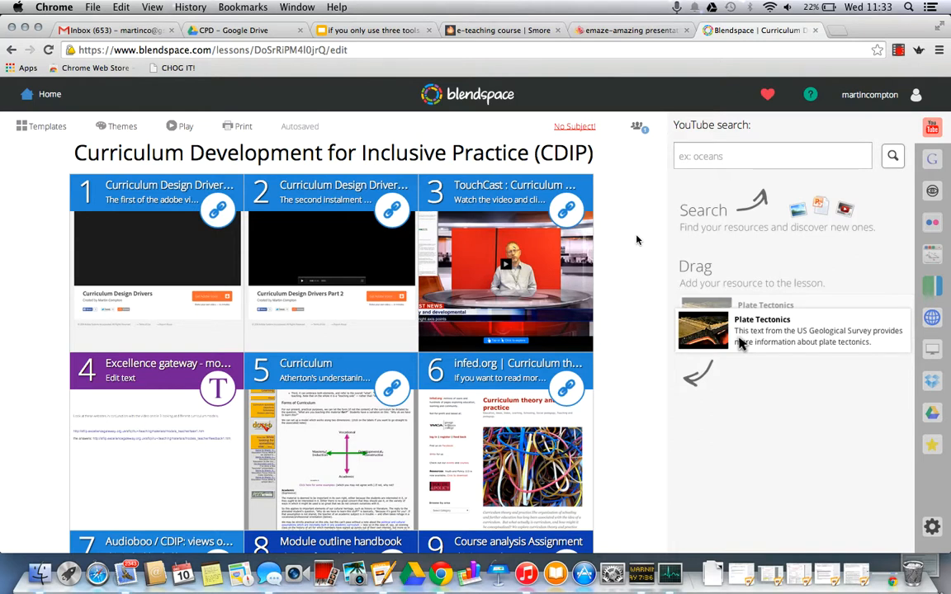
scroll(637, 240, "down", 2)
scroll(636, 240, "up", 2)
scroll(637, 240, "down", 2)
scroll(636, 240, "up", 2)
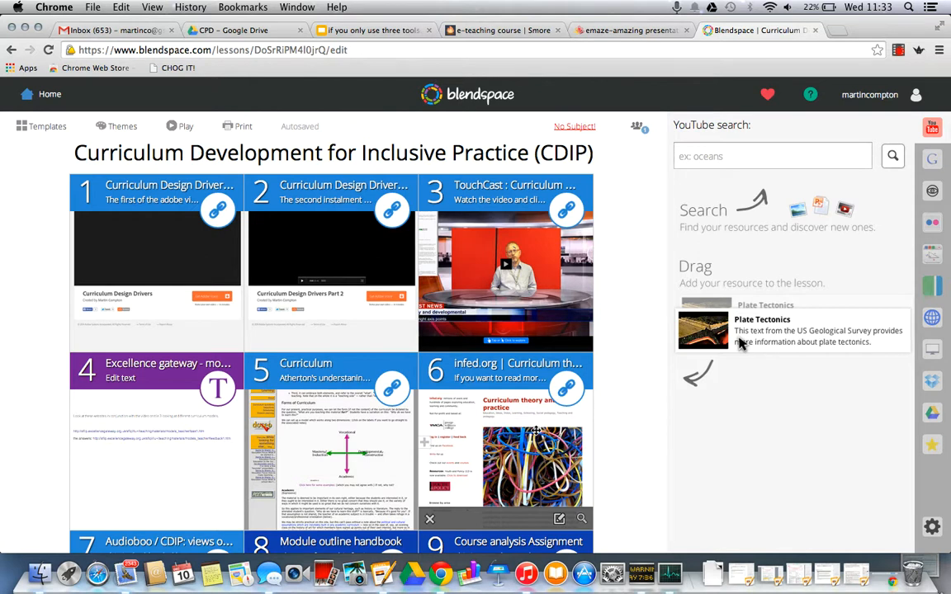
scroll(535, 430, "down", 1)
scroll(536, 430, "up", 1)
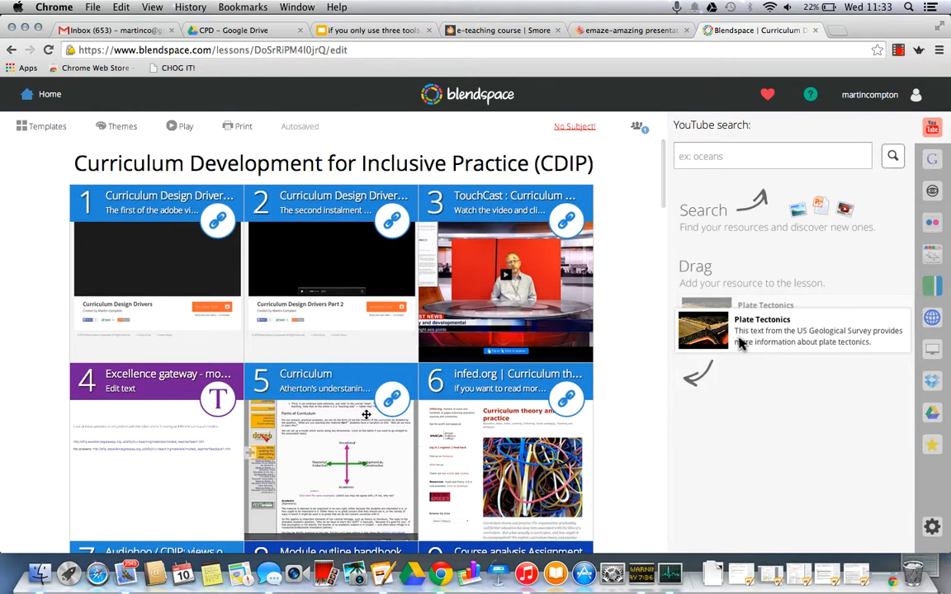
left_click(37, 97)
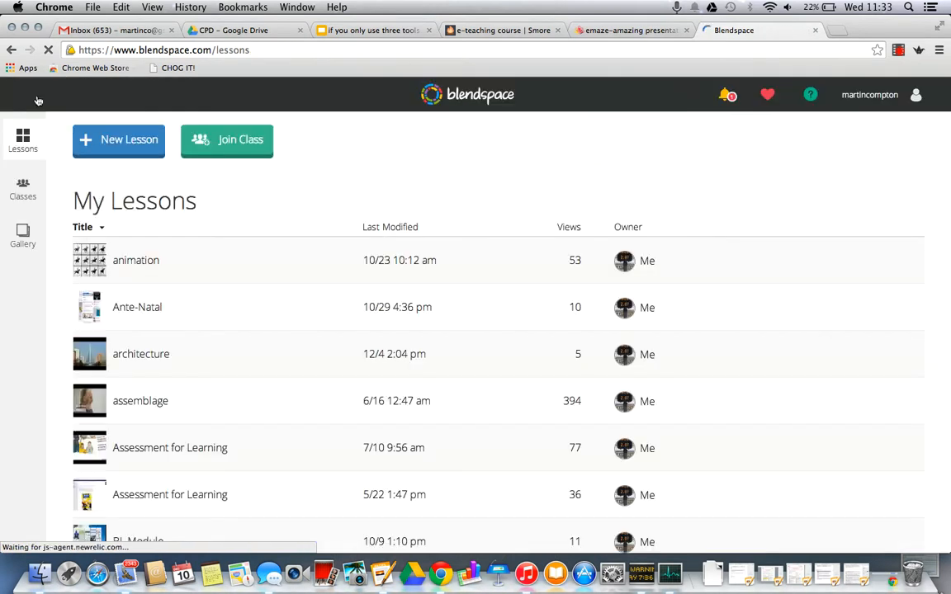
Step: Create a new lesson and title it Flower Arranging
left_click(129, 147)
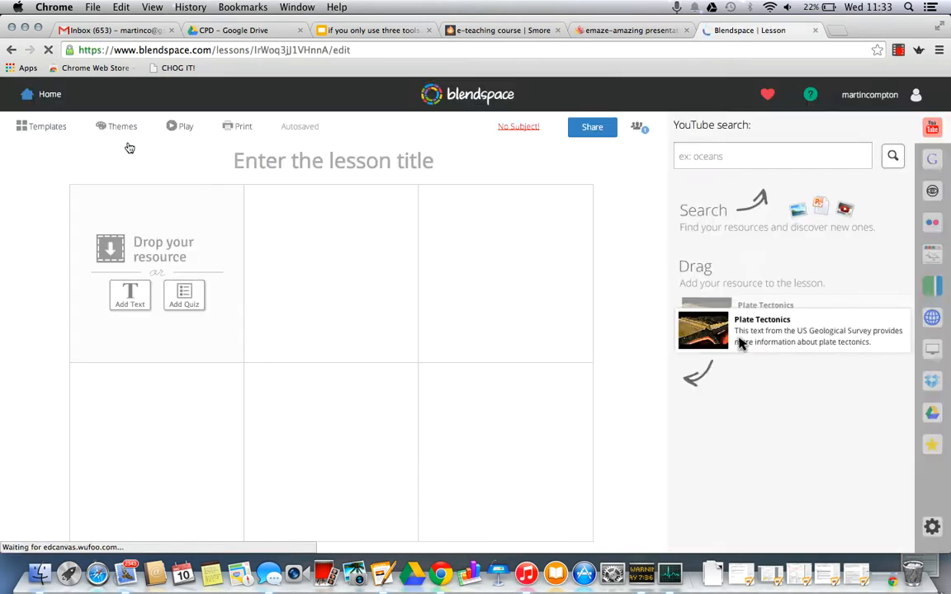
left_click(394, 169)
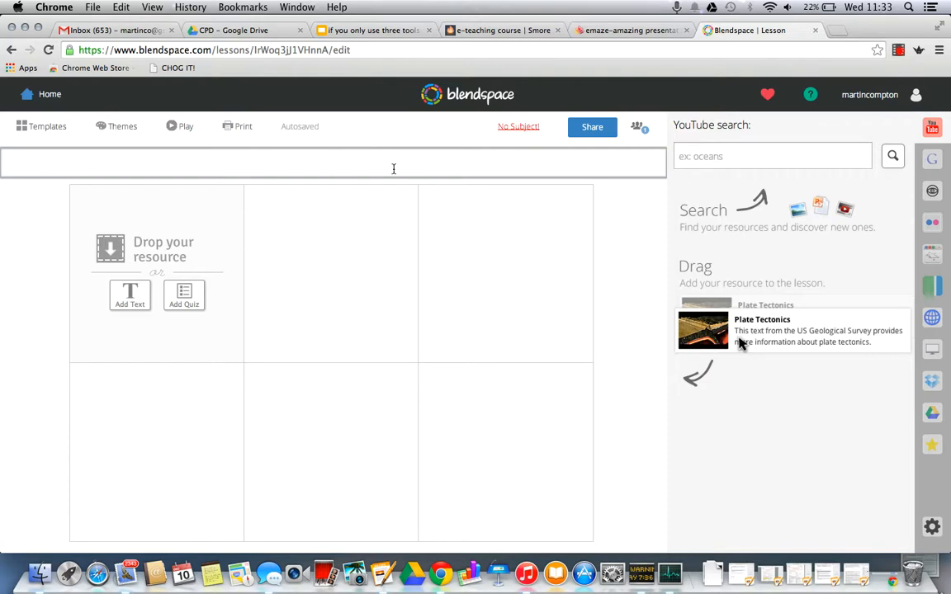
type("Flower Arranging")
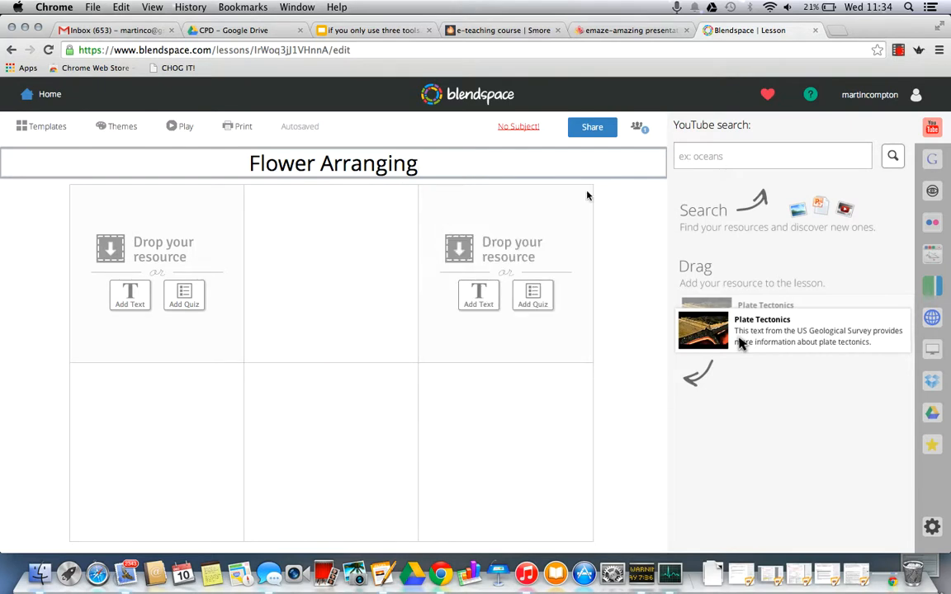
Step: Search YouTube for flower arranging from within the lesson editor
left_click(723, 154)
type("flower arranging")
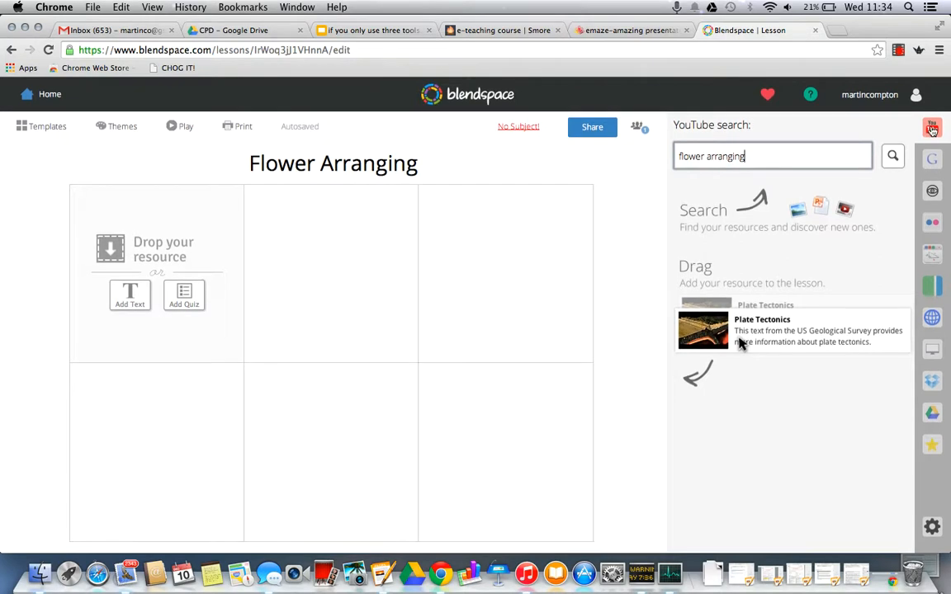
left_click(893, 156)
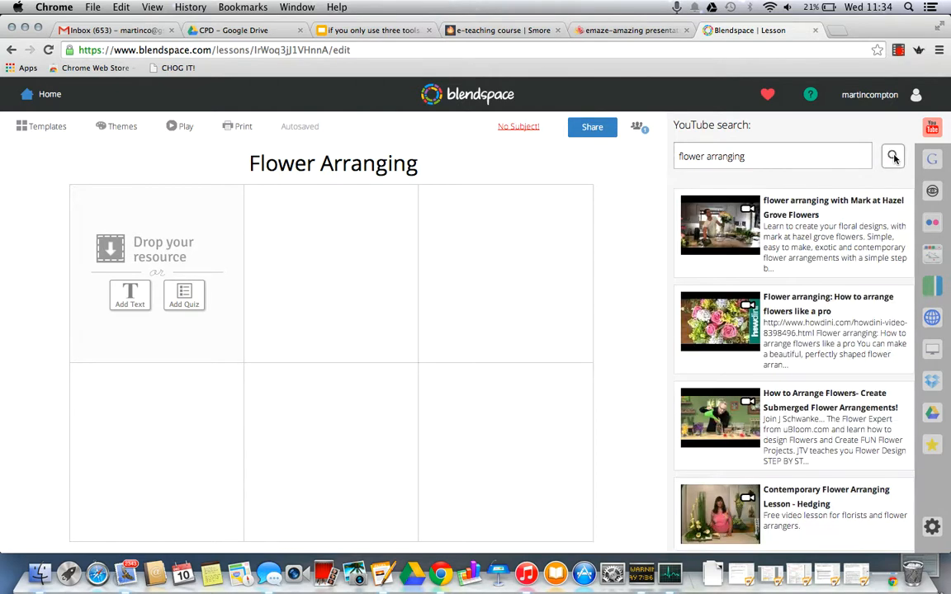
Step: Browse the video results, preview the Contemporary Flower Arranging Lesson - Hedging video, and close the preview
scroll(863, 252, "down", 5)
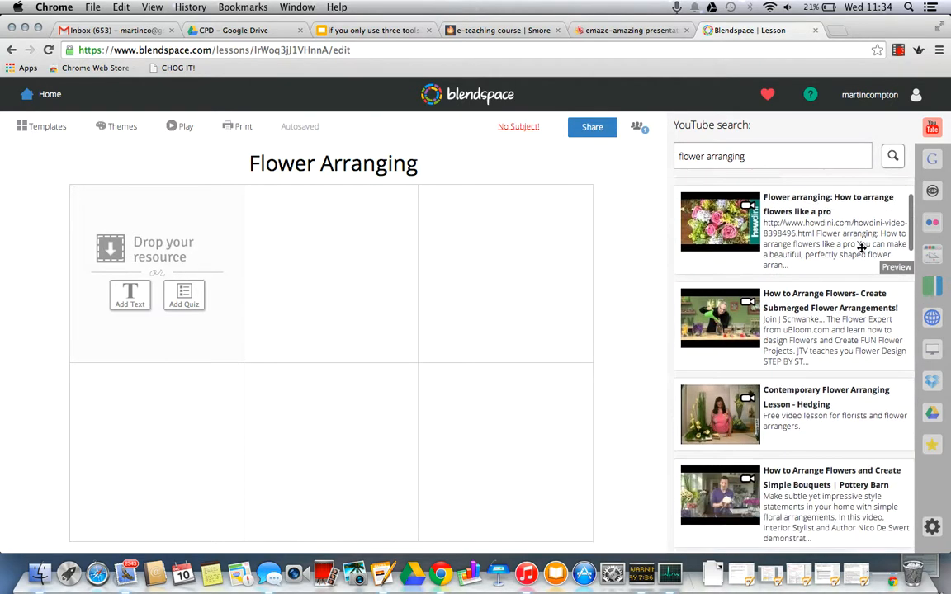
scroll(863, 252, "down", 5)
scroll(861, 248, "up", 4)
scroll(861, 248, "up", 4)
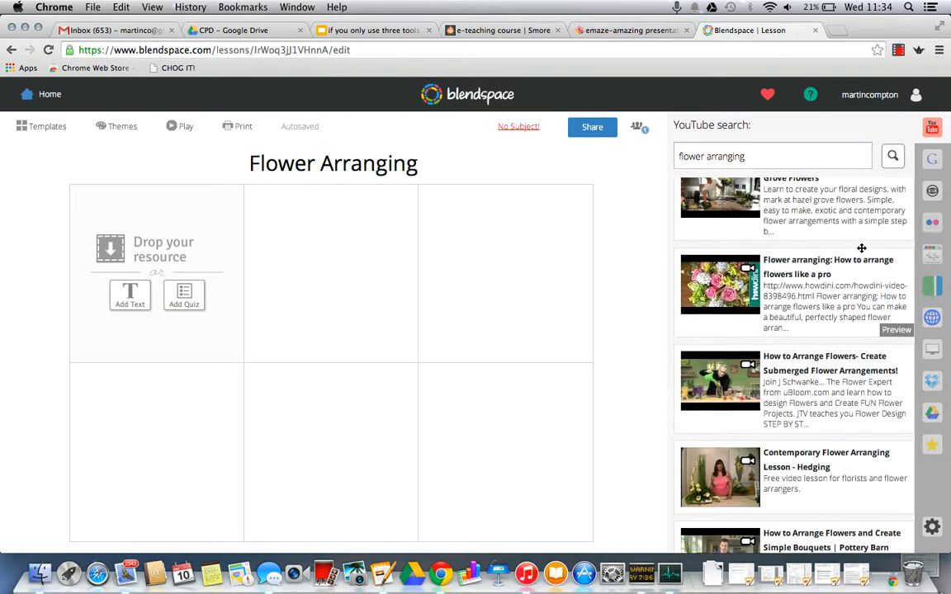
scroll(861, 248, "up", 1)
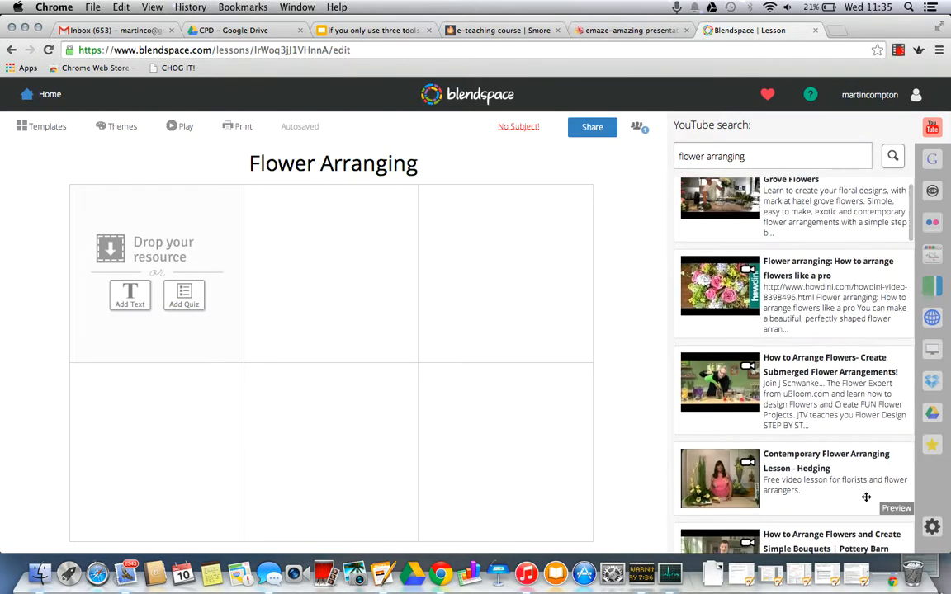
left_click(896, 509)
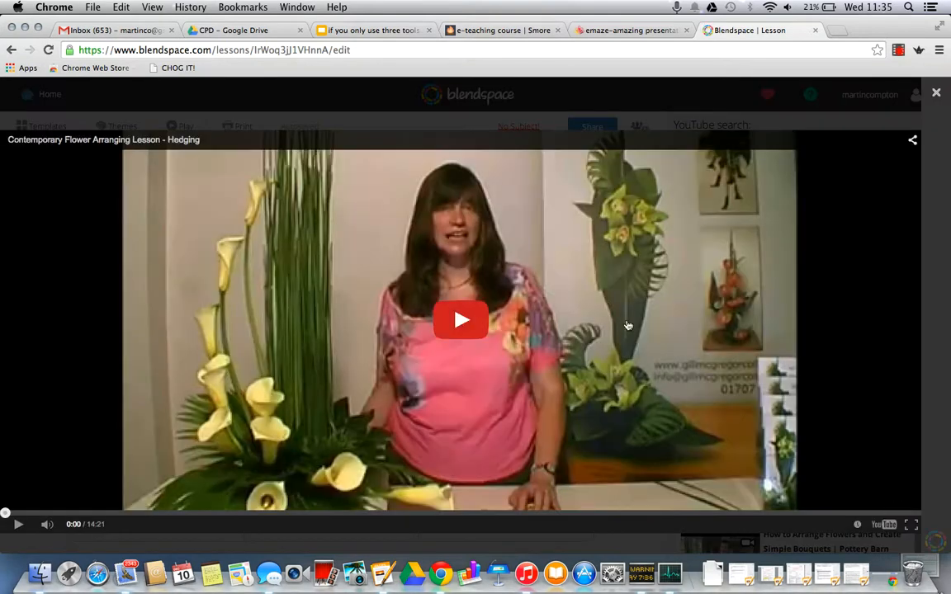
left_click(476, 325)
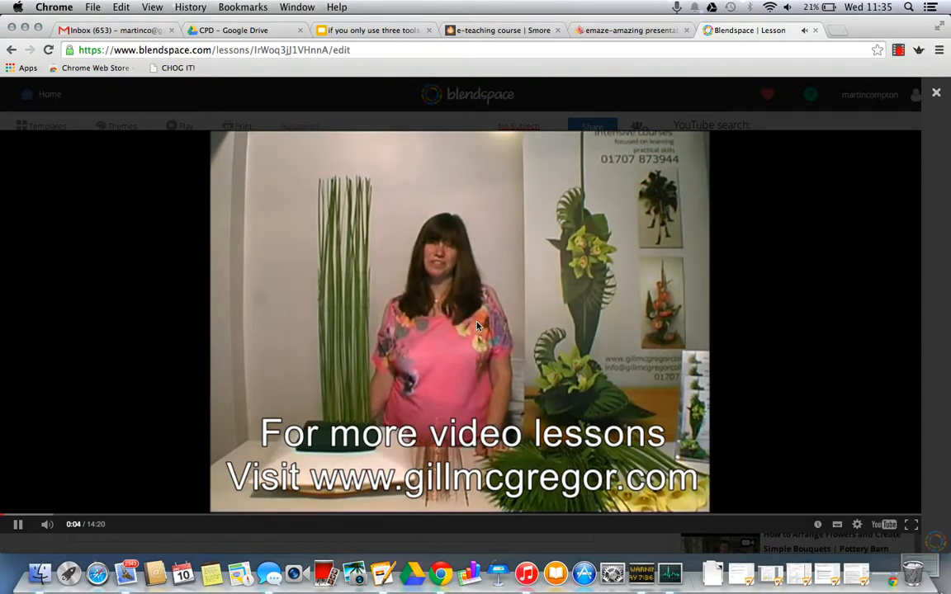
left_click(937, 94)
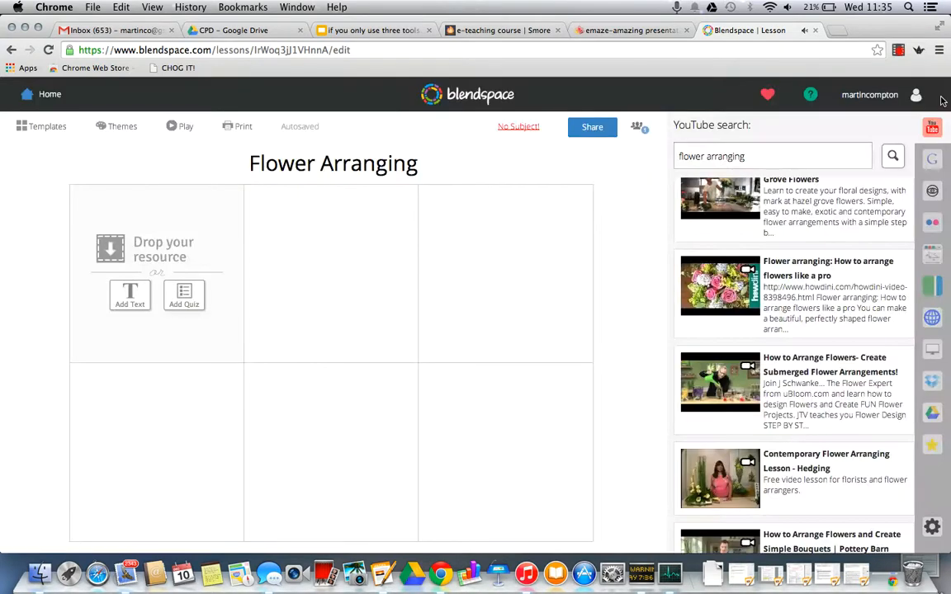
Step: Add the Contemporary Flower Arranging Lesson - Hedging video to tile 2 and the Pottery Barn simple bouquets video to tile 3
left_click_drag(835, 475, 363, 261)
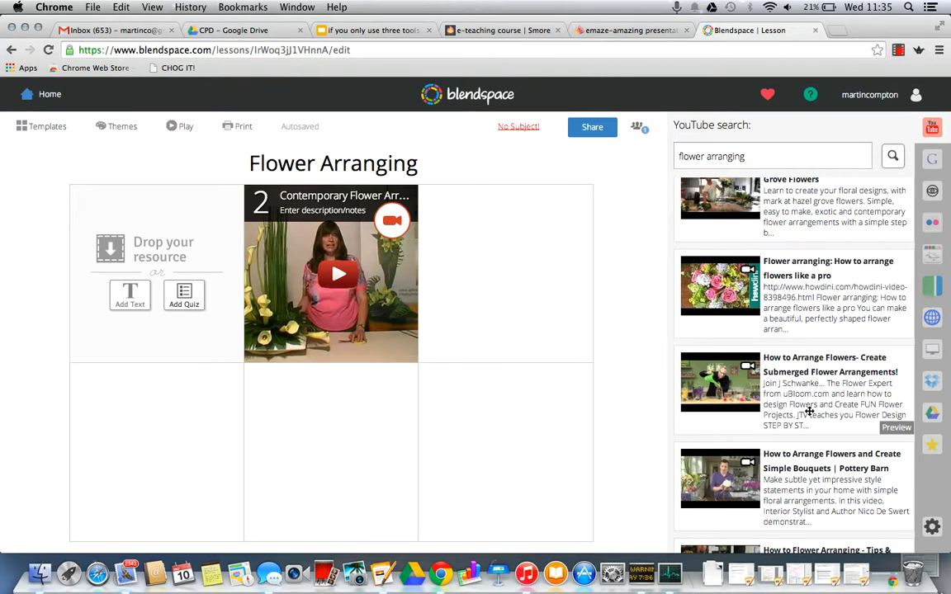
scroll(809, 409, "down", 3)
left_click_drag(809, 410, 505, 272)
Step: Add the Bloomtube DIY flower arrangement video to tile 4 and the Florist Singapore Module 1 video to tile 5
scroll(817, 407, "down", 5)
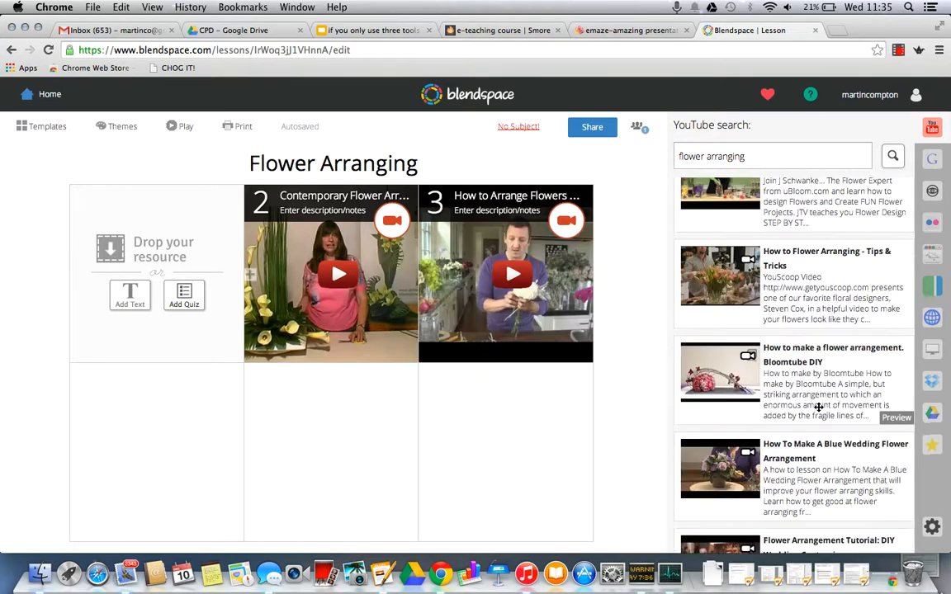
left_click_drag(844, 354, 190, 454)
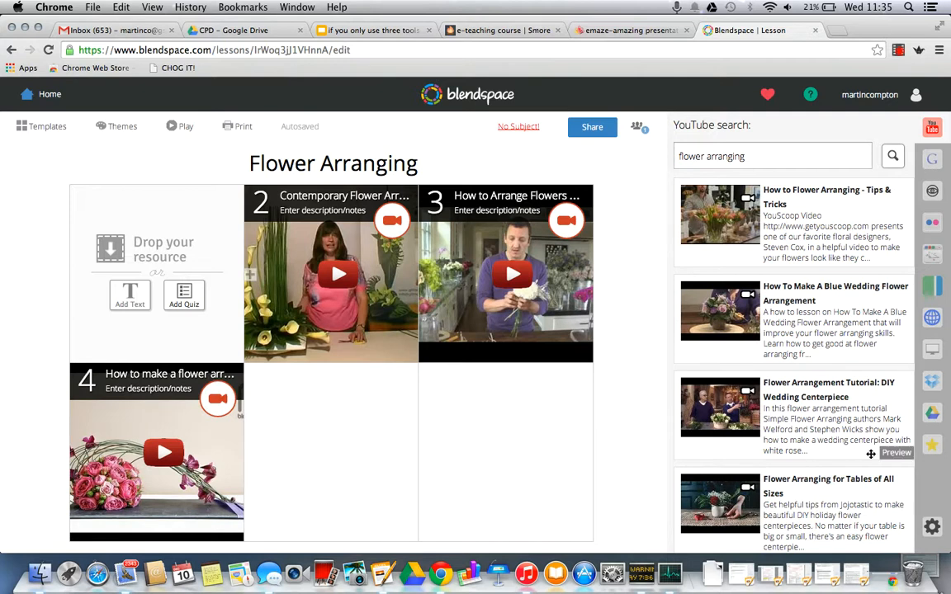
scroll(813, 454, "down", 3)
scroll(813, 453, "down", 5)
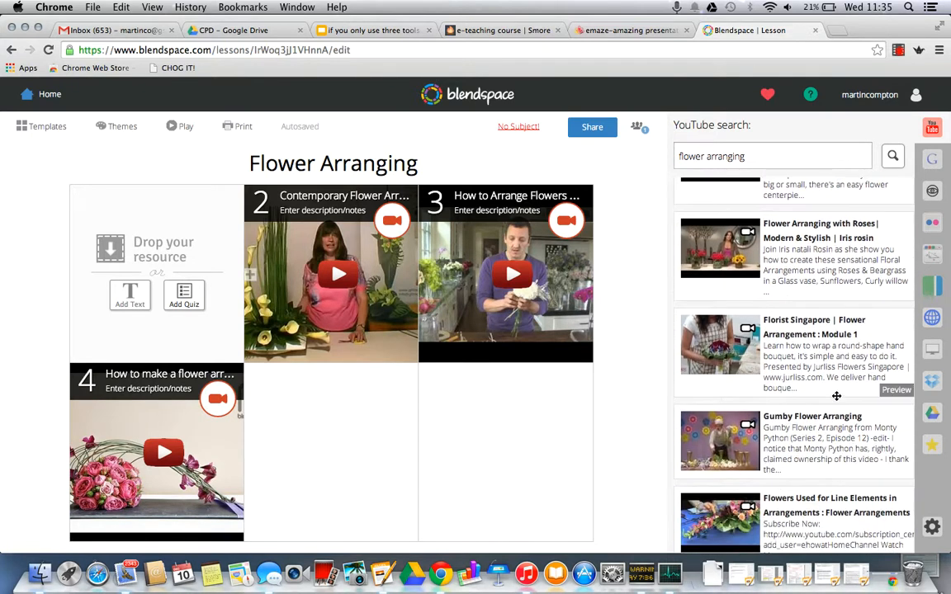
left_click_drag(841, 378, 375, 463)
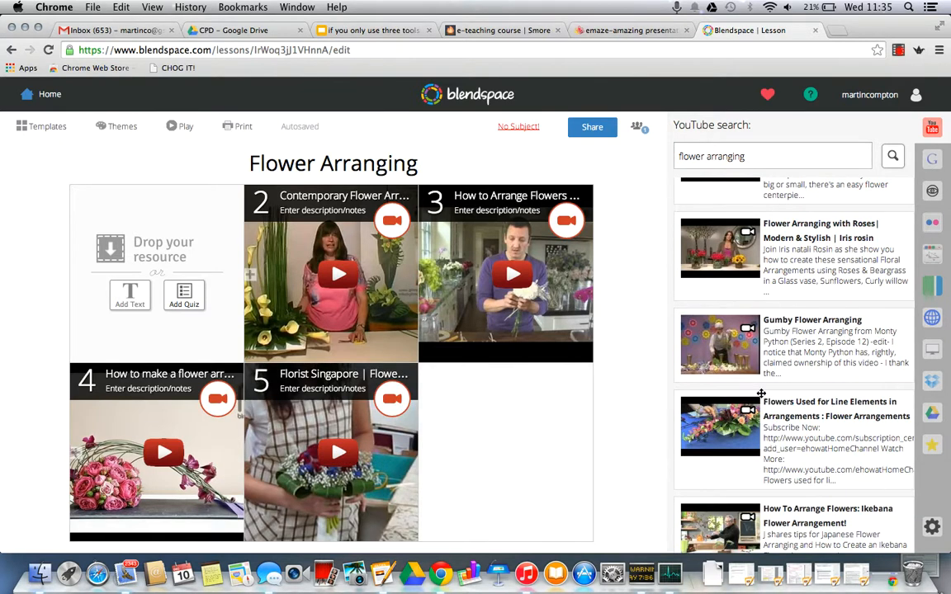
Step: Add another row of tiles beneath the existing two rows of the lesson
scroll(629, 439, "down", 1)
scroll(628, 440, "up", 1)
scroll(629, 439, "down", 1)
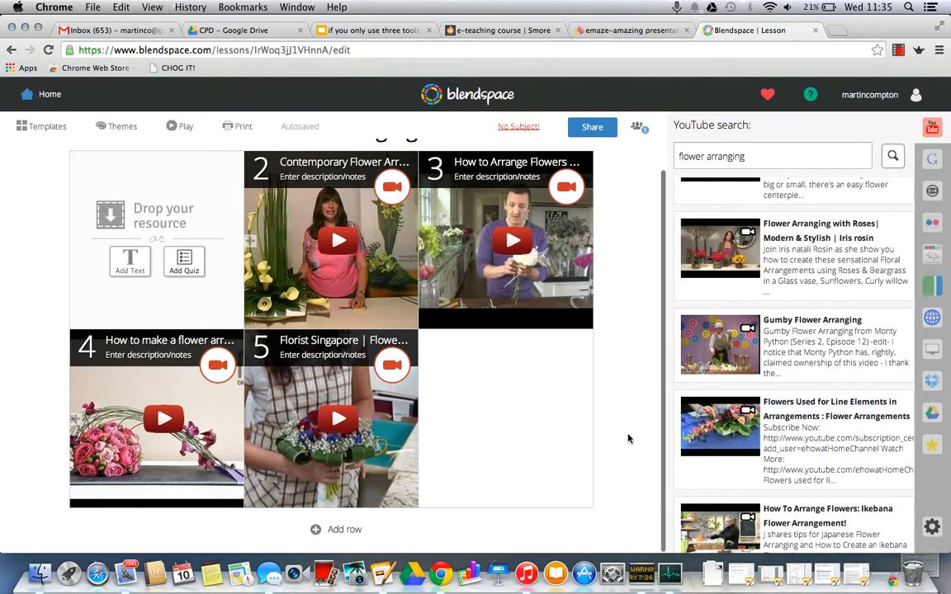
scroll(628, 439, "up", 1)
scroll(628, 439, "down", 1)
left_click(346, 531)
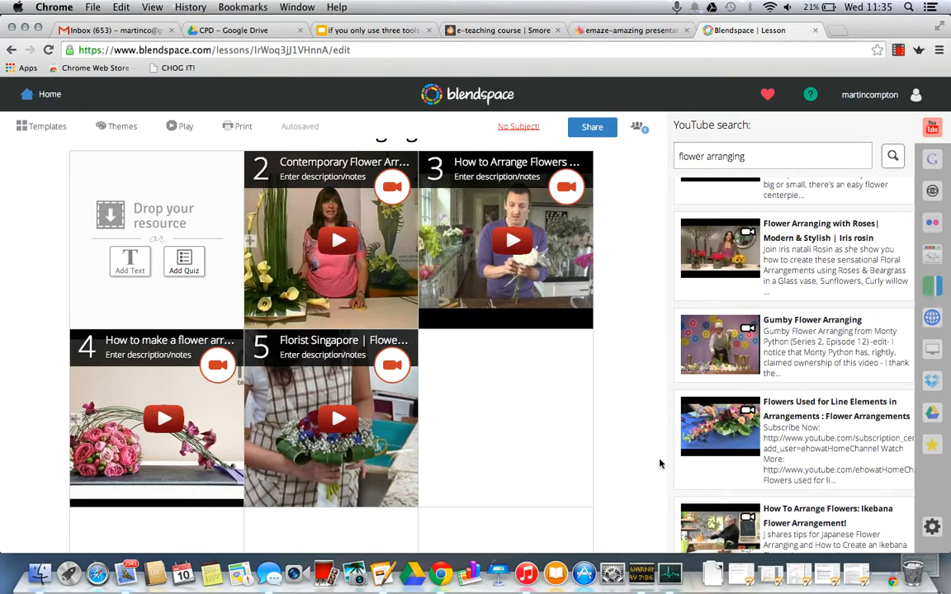
scroll(604, 481, "down", 3)
scroll(606, 480, "up", 4)
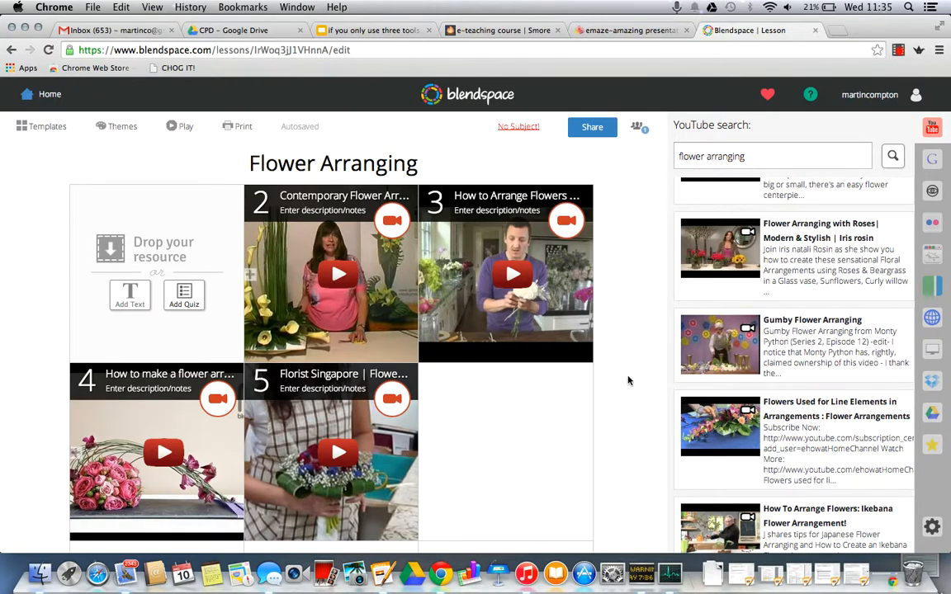
Step: From Google image results for flower arranging, add the yellow and blue vase arrangement to tile 6 and the english bouquet image to tile 7
left_click(932, 164)
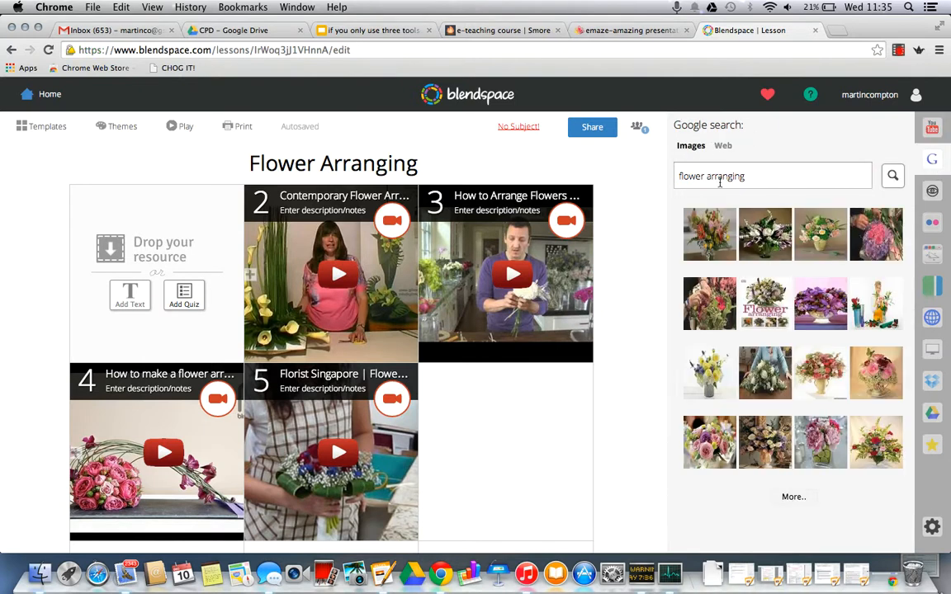
left_click_drag(705, 367, 503, 438)
scroll(632, 431, "down", 5)
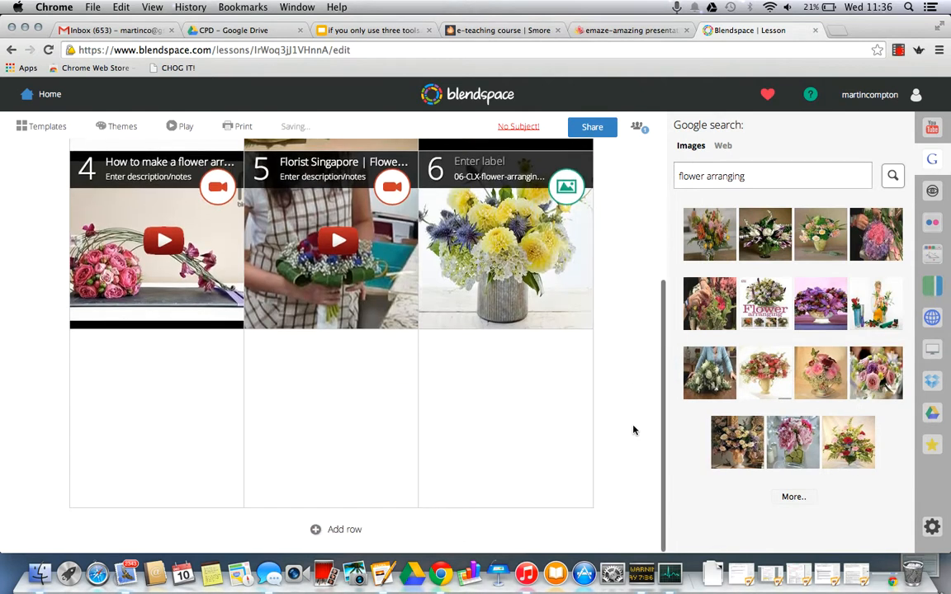
left_click_drag(765, 368, 223, 404)
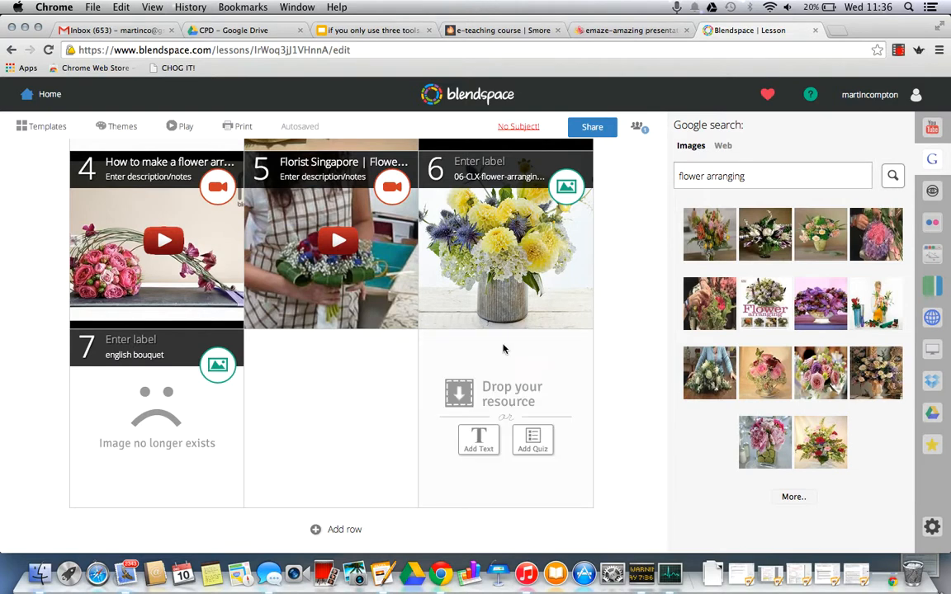
Step: Replace the broken image in tile 7 with the Flower Arranging Course rose picture, deleting the existing resource
left_click_drag(836, 374, 157, 355)
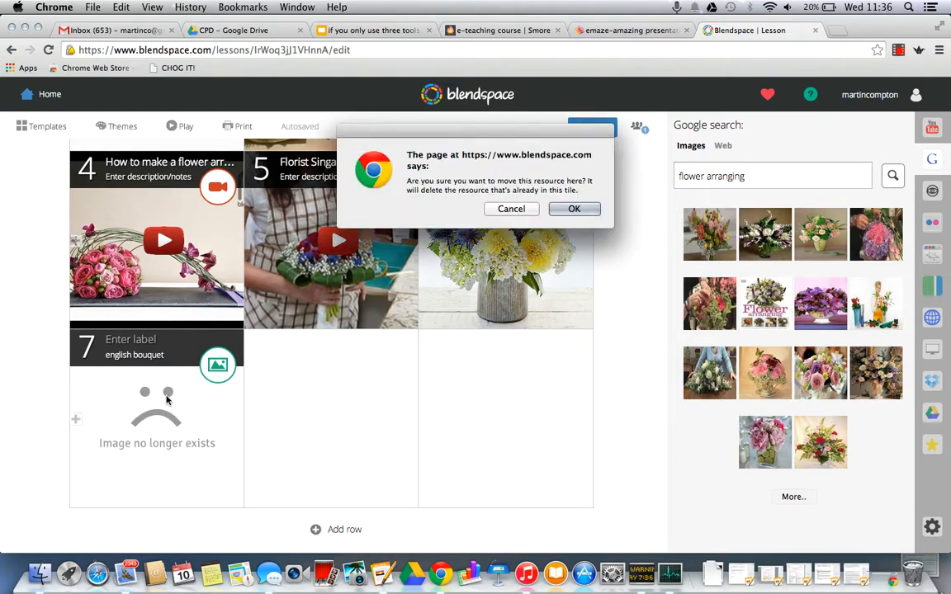
left_click(575, 210)
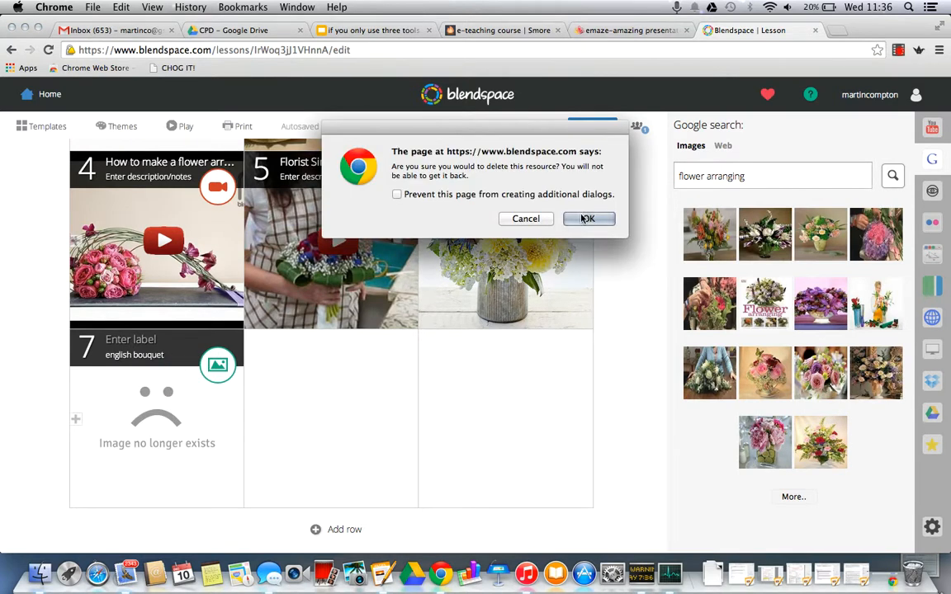
left_click(584, 214)
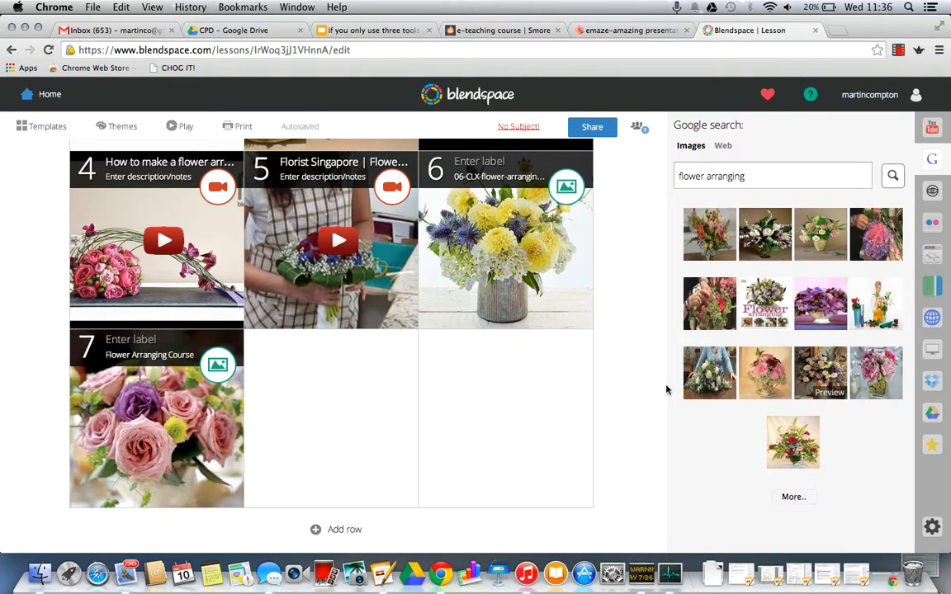
Step: Show Google web results for flower arranging and add the Flower Arranging - Better Homes and Gardens link to tile 8
scroll(667, 390, "up", 4)
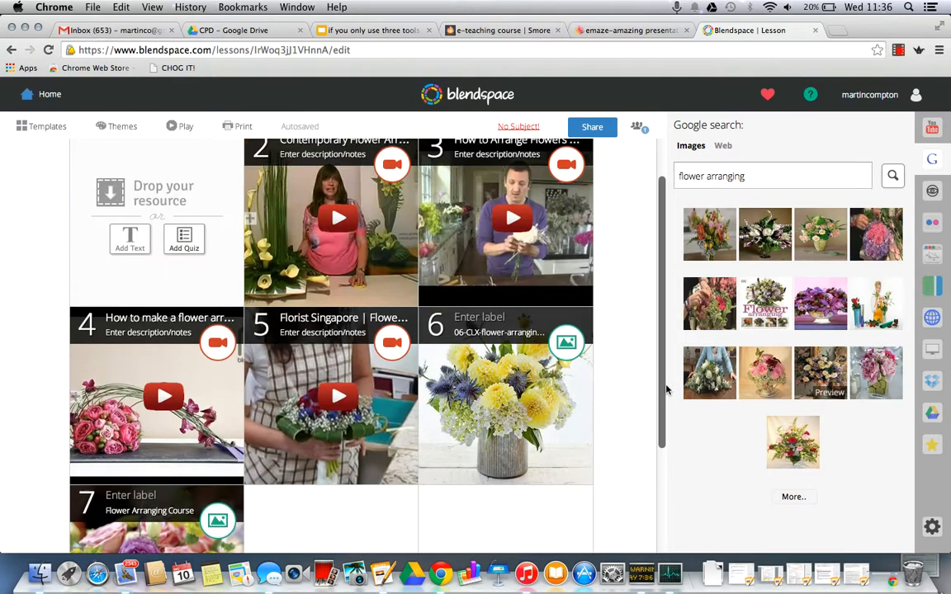
left_click(724, 147)
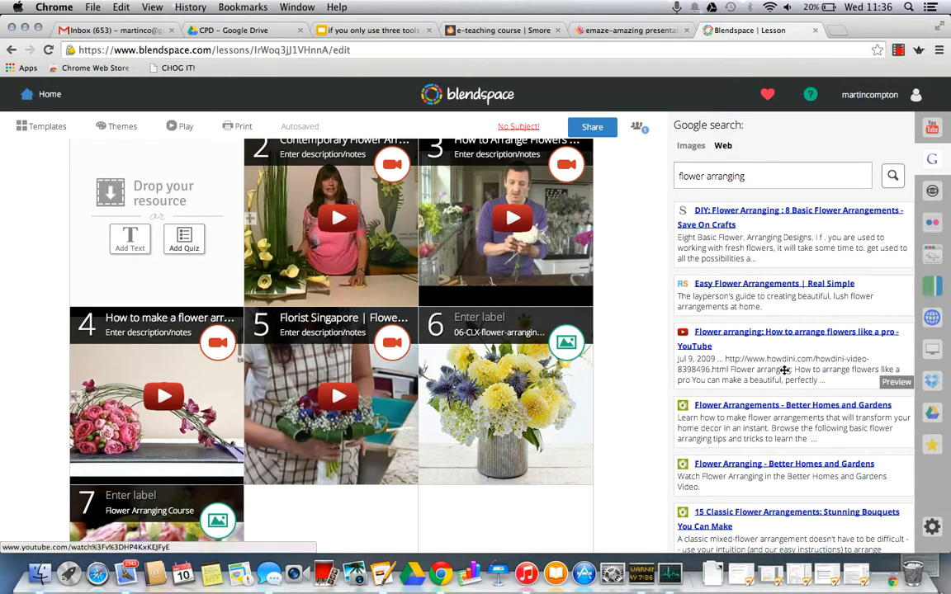
scroll(783, 369, "down", 3)
scroll(784, 369, "down", 1)
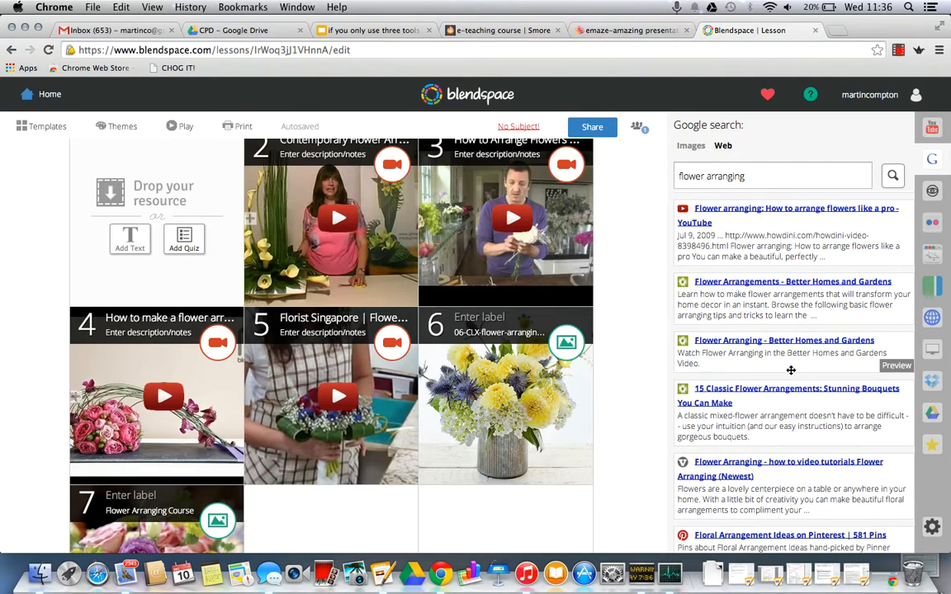
left_click_drag(827, 368, 364, 535)
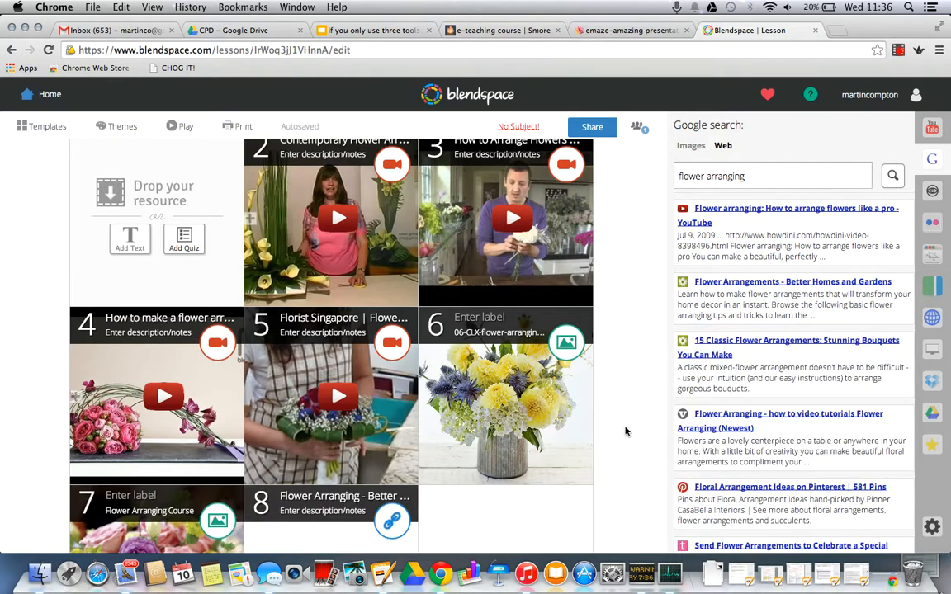
Step: Add the How to Make a Floral Foam Arrangement web link to tile 9
scroll(767, 436, "down", 2)
scroll(768, 435, "down", 4)
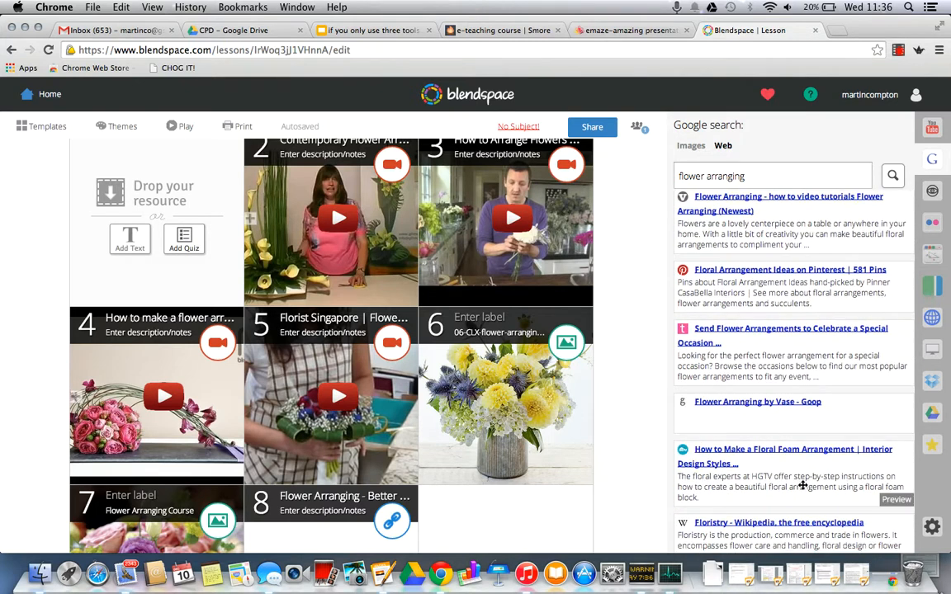
left_click_drag(802, 485, 484, 479)
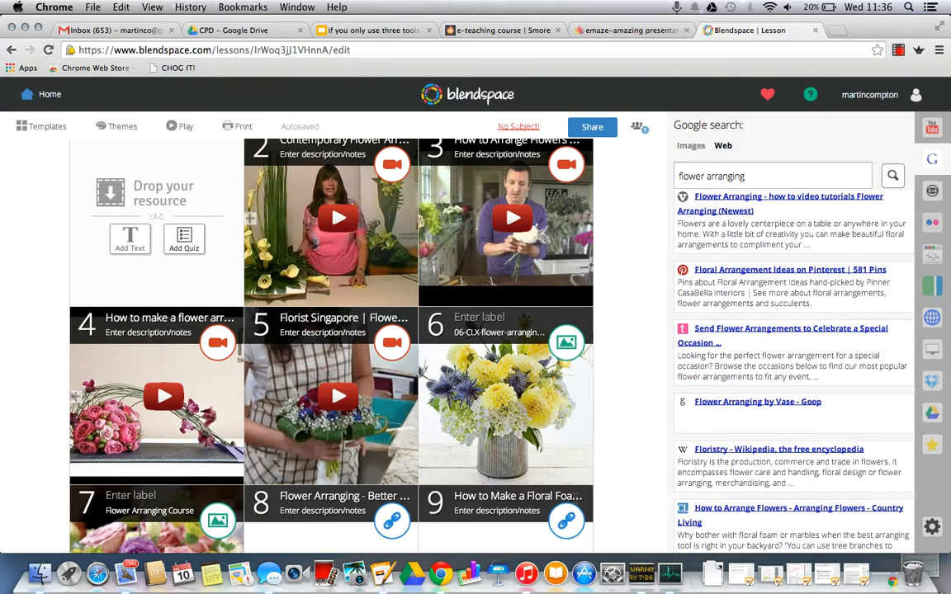
scroll(641, 432, "down", 4)
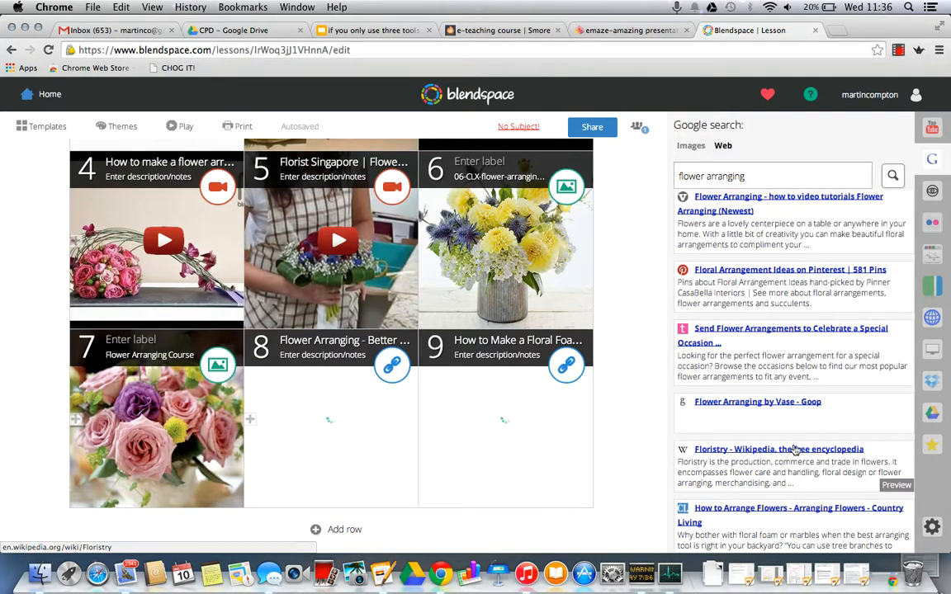
Step: Search the web for royal horticultural society in a new browser tab and open the RHS Home Page result
left_click(837, 30)
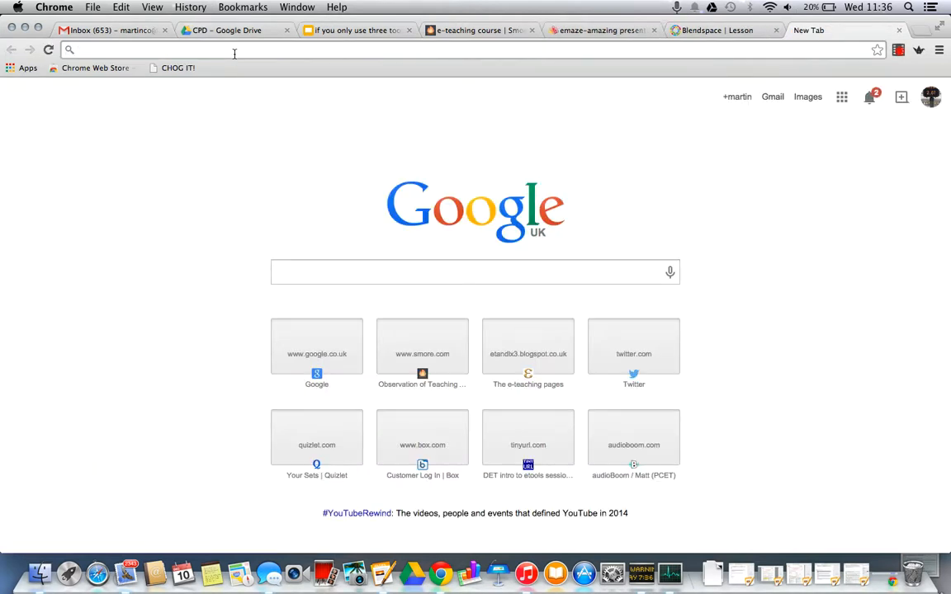
type("ro")
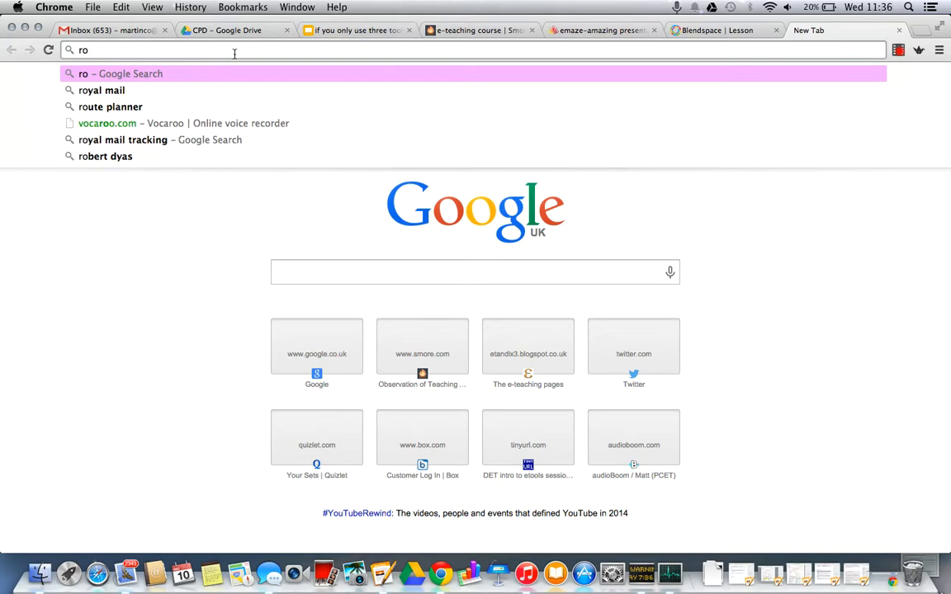
type("yal hor")
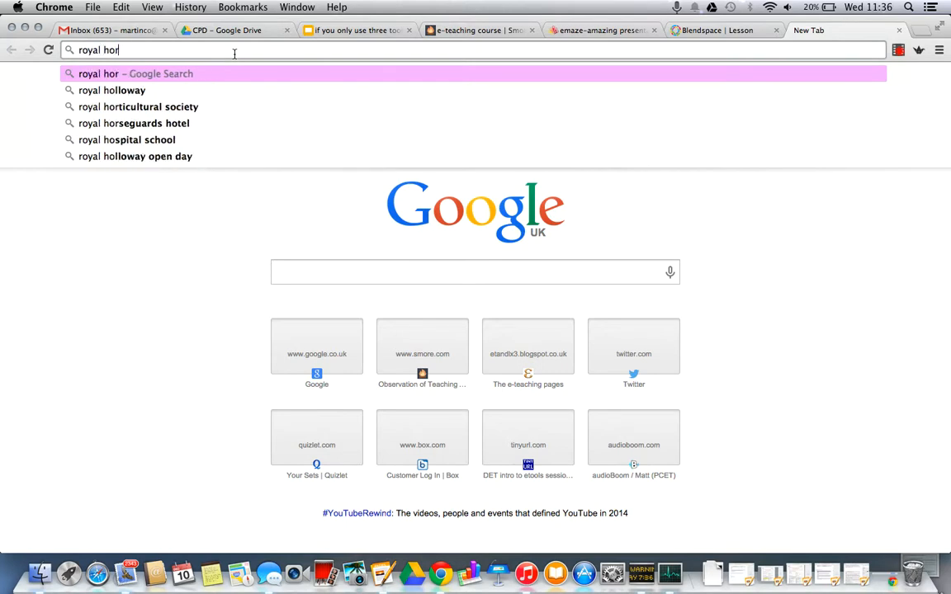
type("ticultural soci")
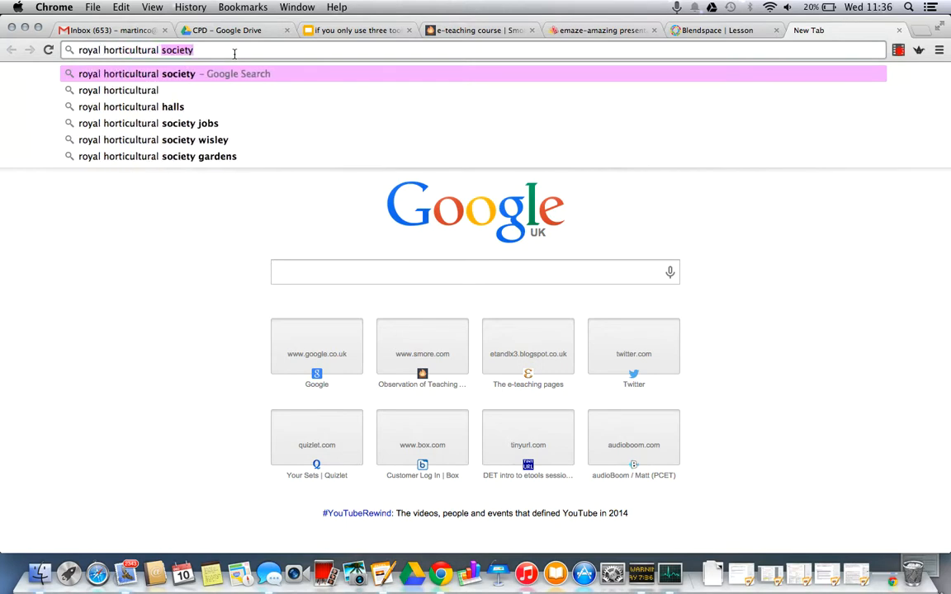
type("ety")
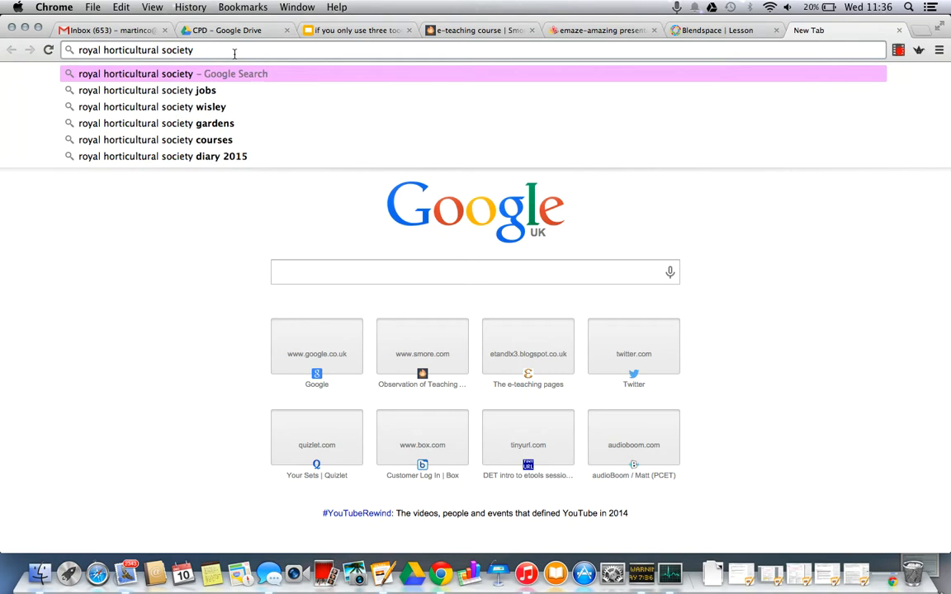
key("Return")
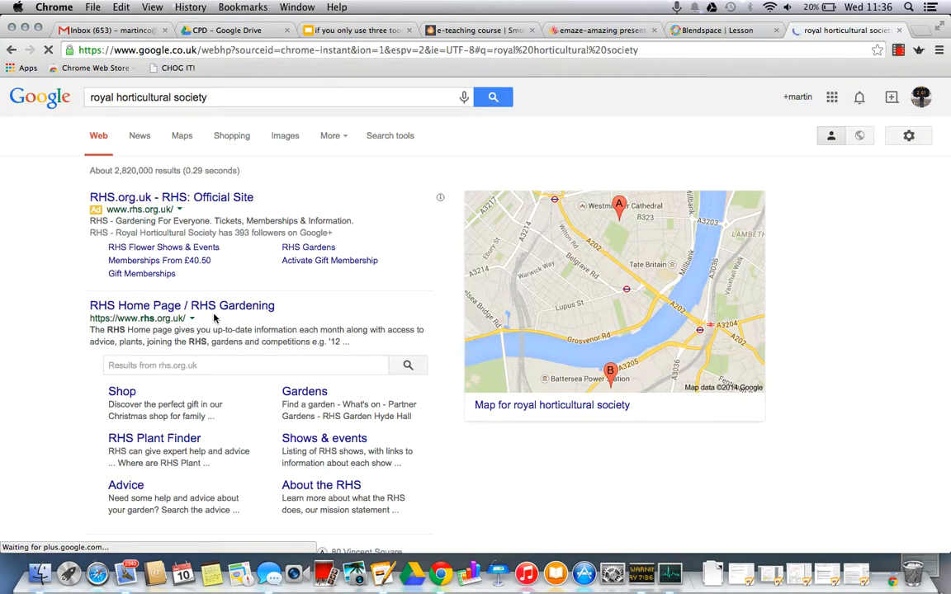
left_click(204, 306)
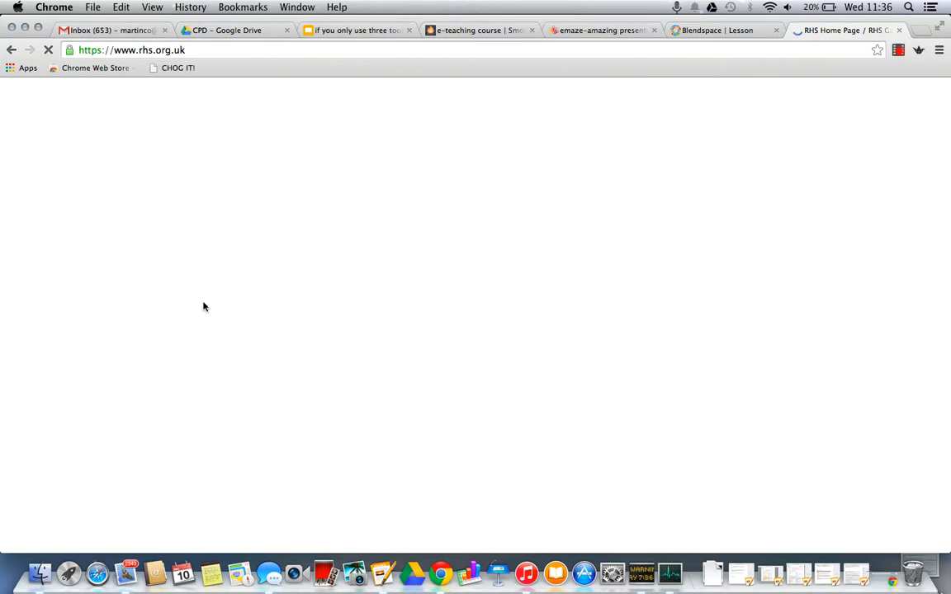
Step: Copy the RHS home page address and try to look it up as a webpage to insert into the Blendspace lesson
left_click(148, 48)
key("super+c")
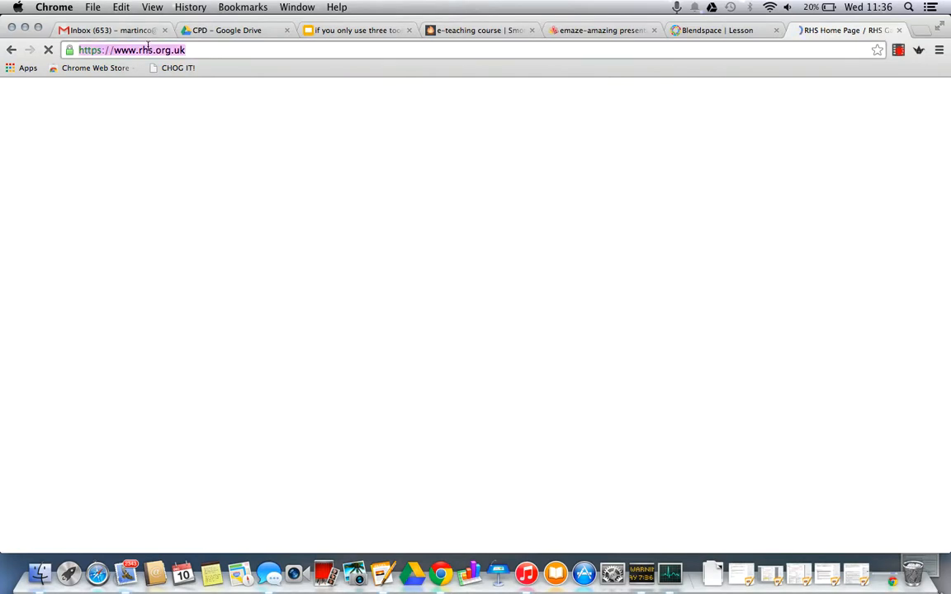
left_click(707, 30)
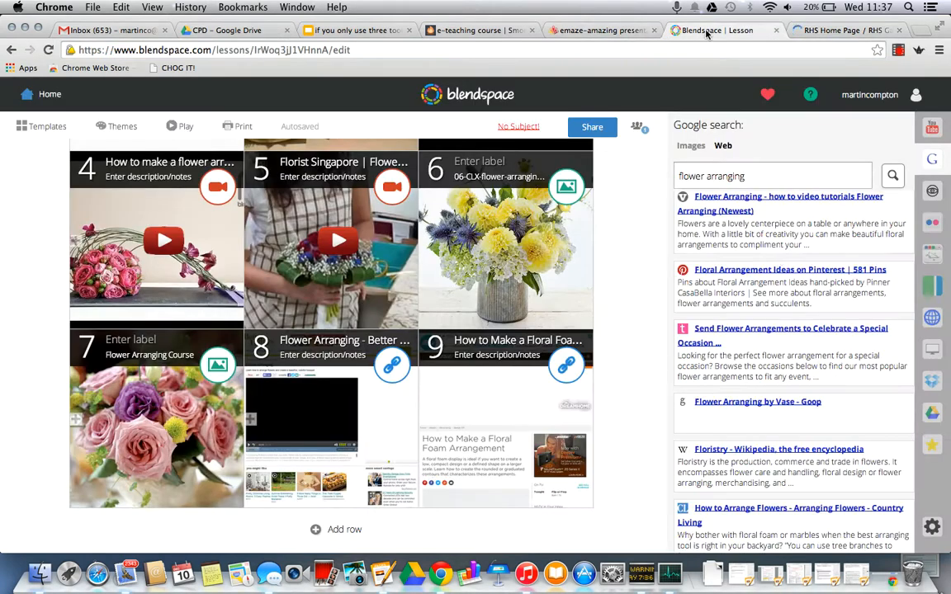
left_click(932, 320)
key("super+v")
left_click(892, 157)
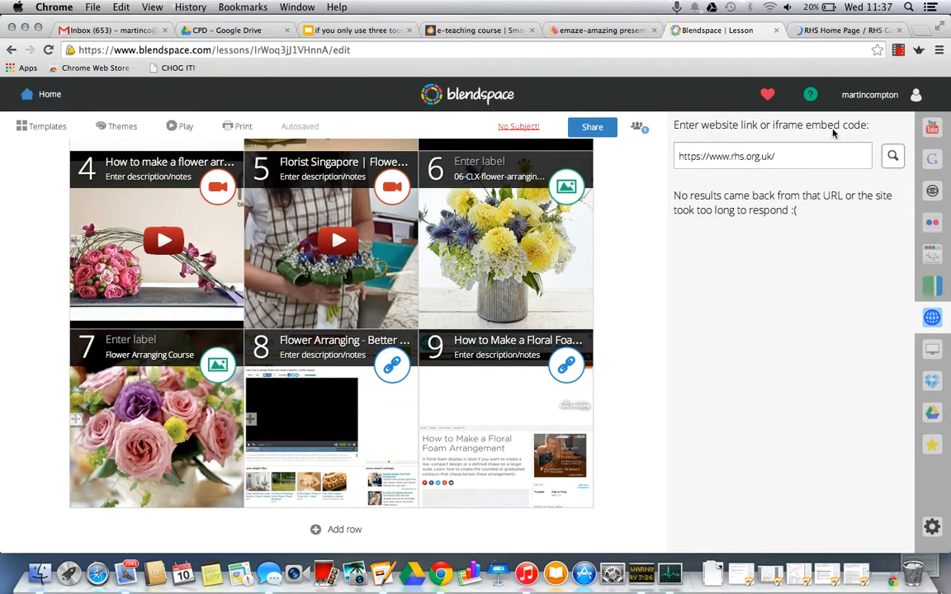
left_click(798, 154)
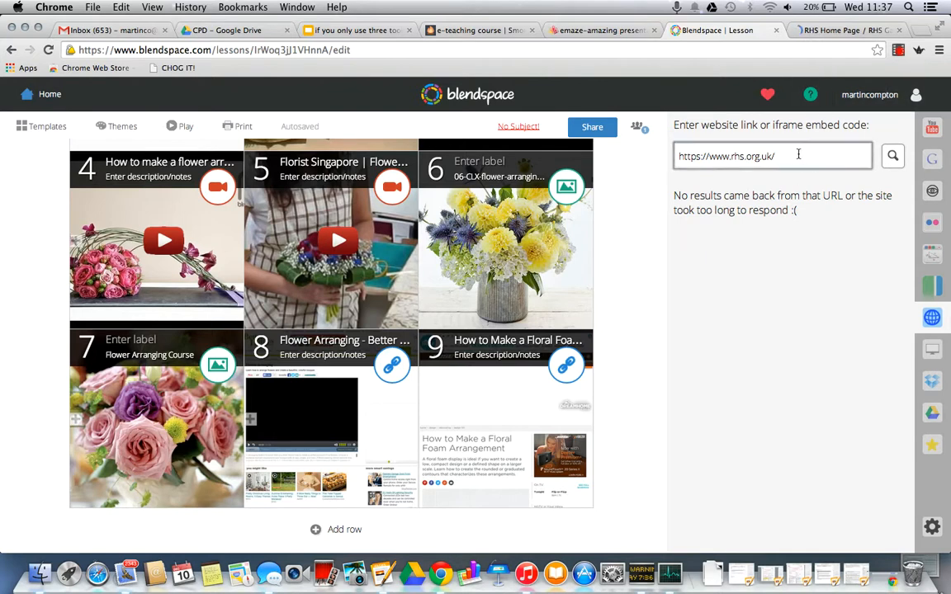
Step: Return to the royal horticultural society search results and open the RHS Gardens page
left_click(839, 29)
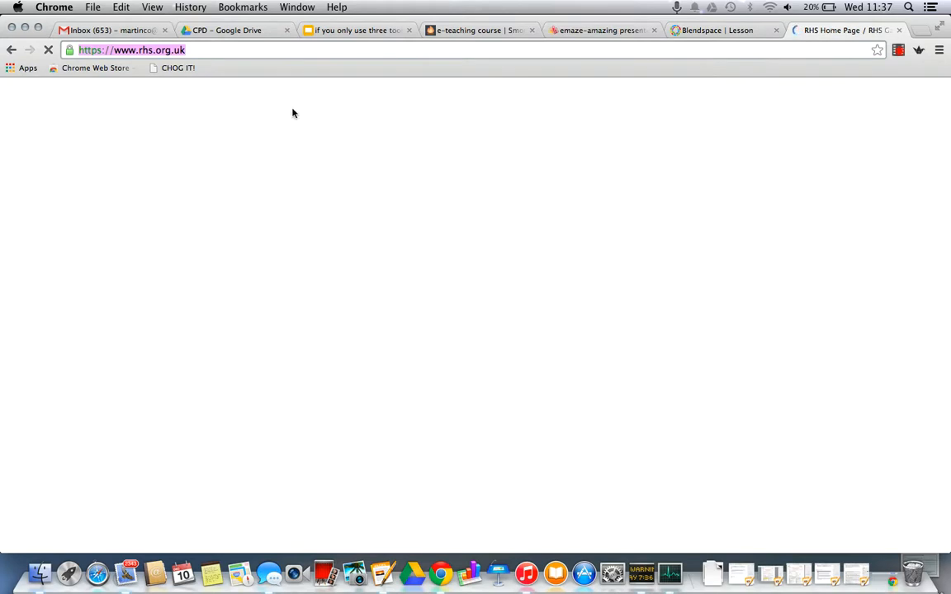
left_click(11, 51)
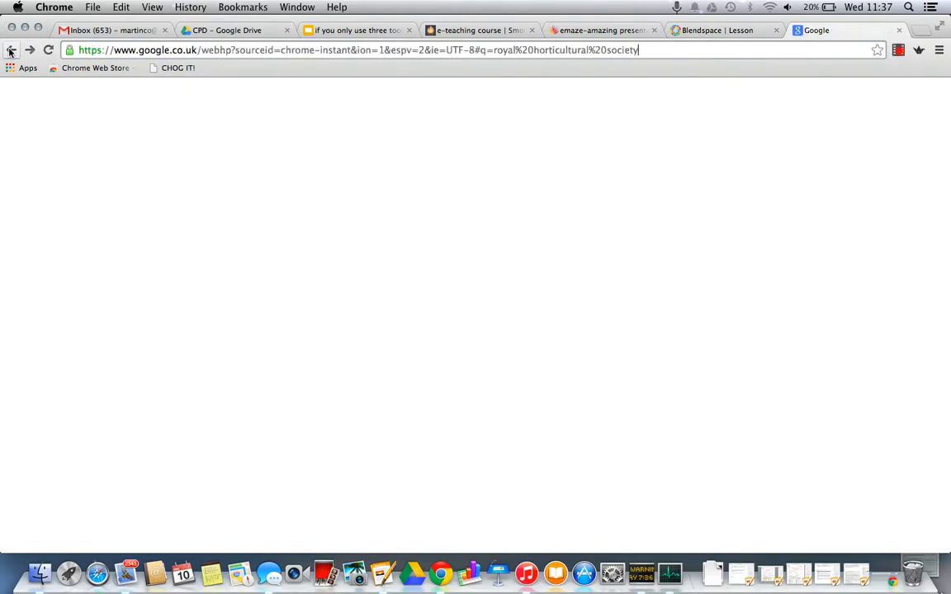
scroll(218, 416, "down", 2)
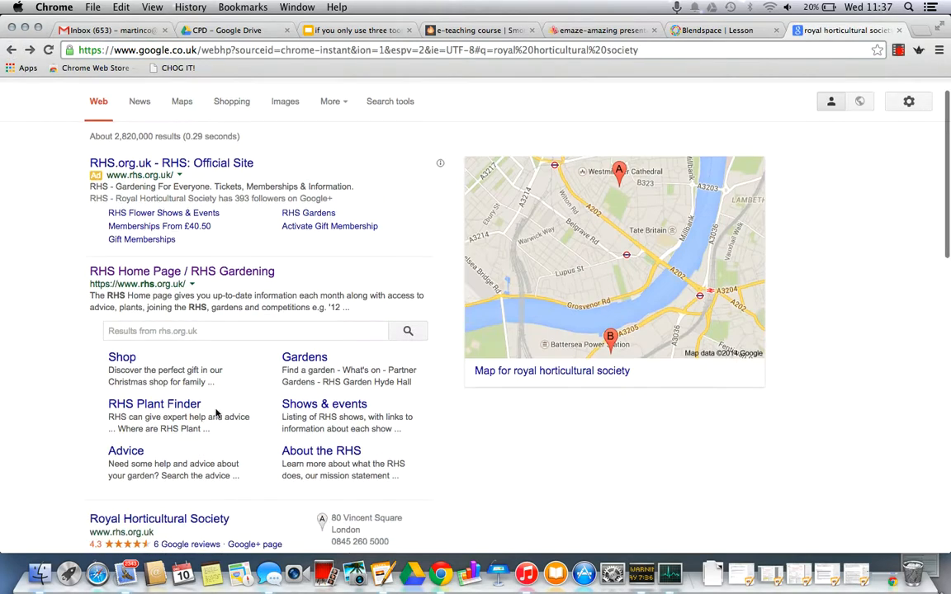
left_click(304, 311)
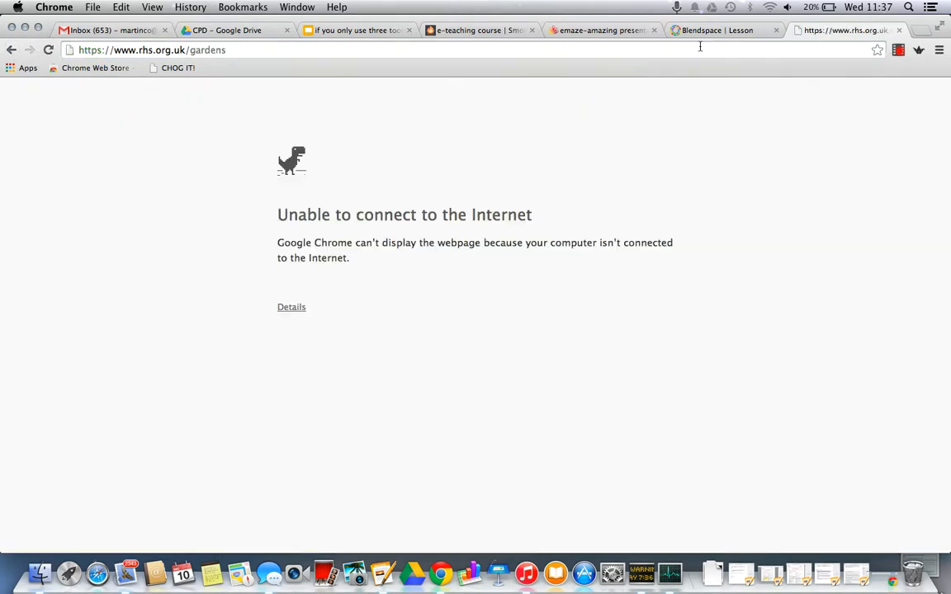
Step: Reconnect the Wi-Fi to the wlc-s network and reload the RHS gardens page
left_click(769, 8)
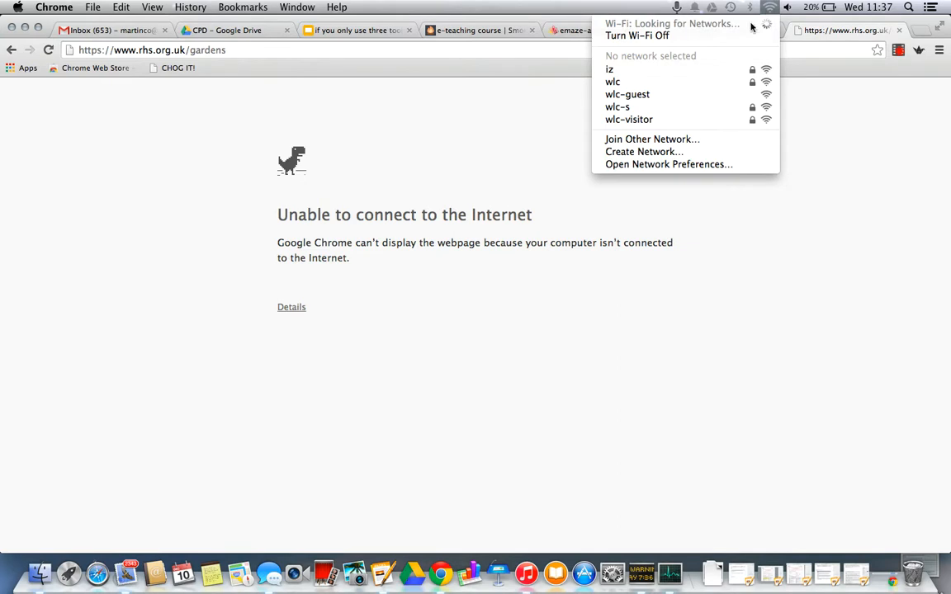
left_click(681, 109)
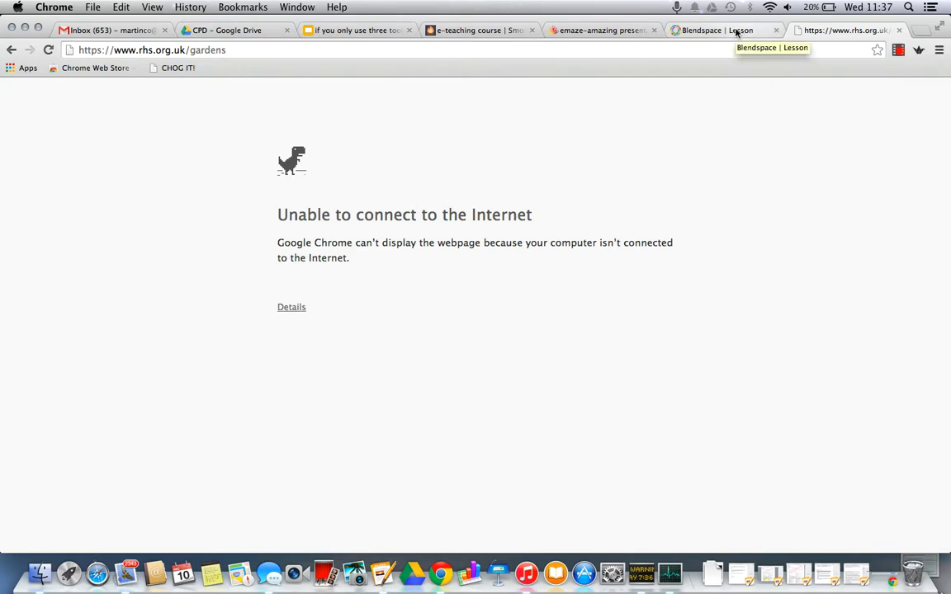
left_click(48, 50)
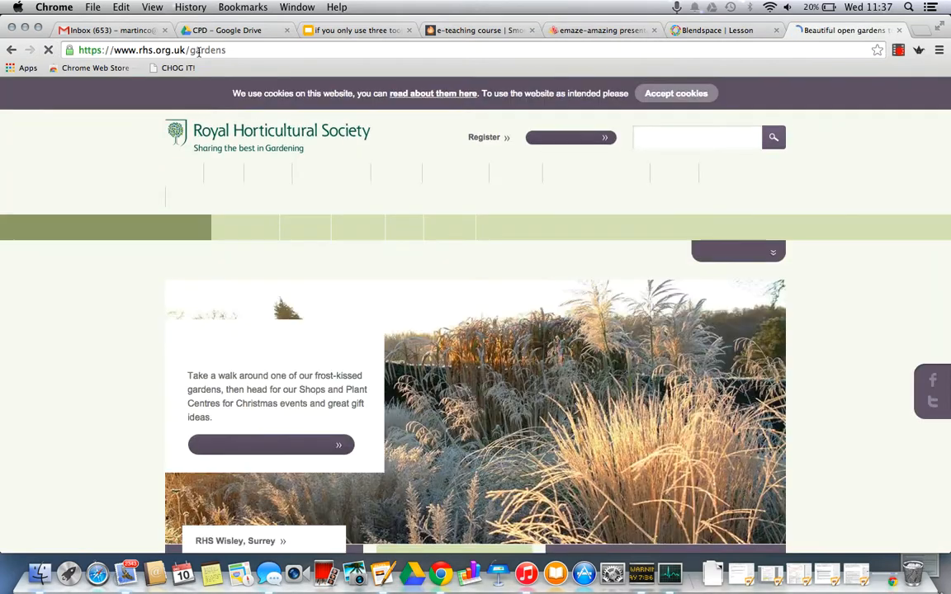
left_click(198, 51)
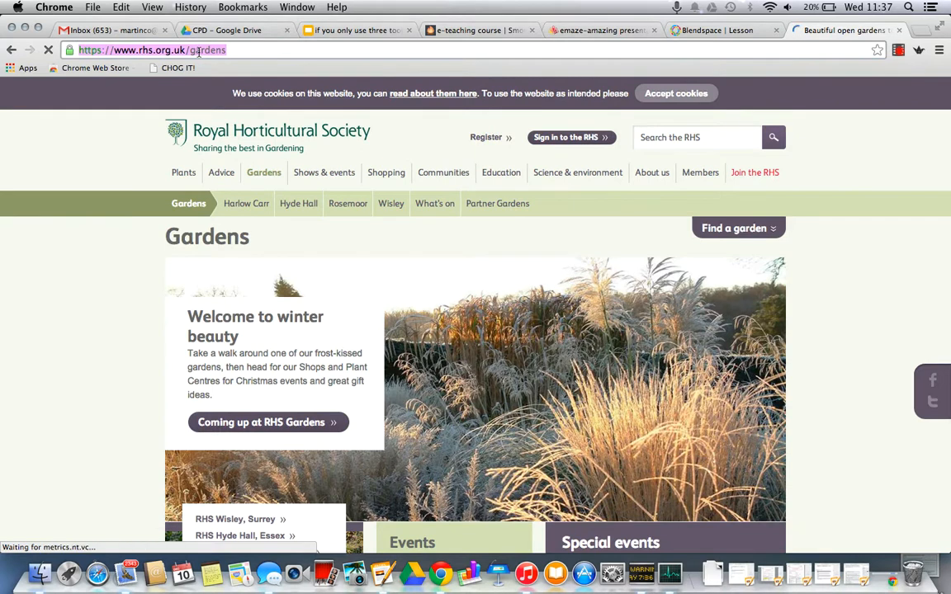
right_click(199, 51)
left_click(224, 71)
left_click(730, 33)
left_click_drag(785, 160, 576, 138)
key("super+v")
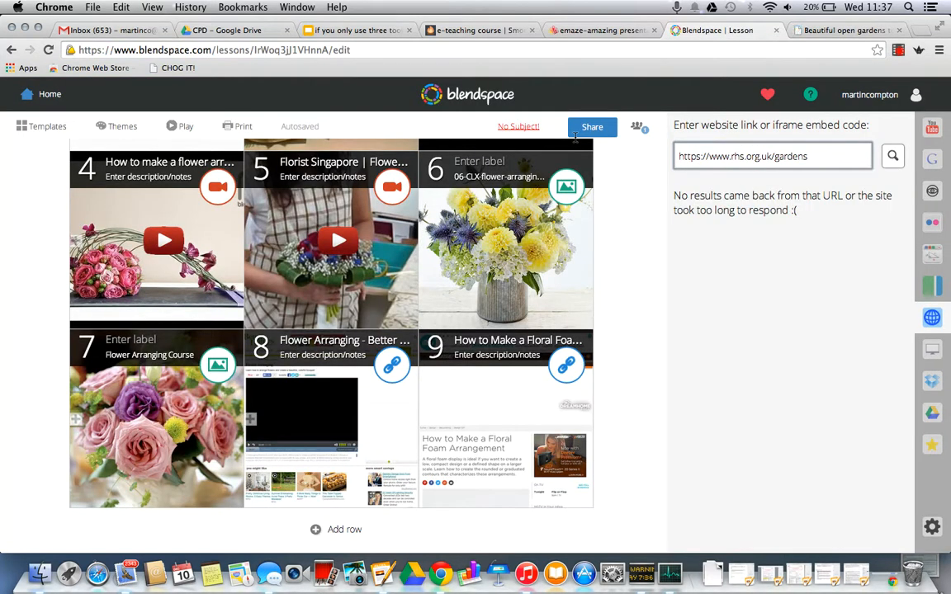
key("Return")
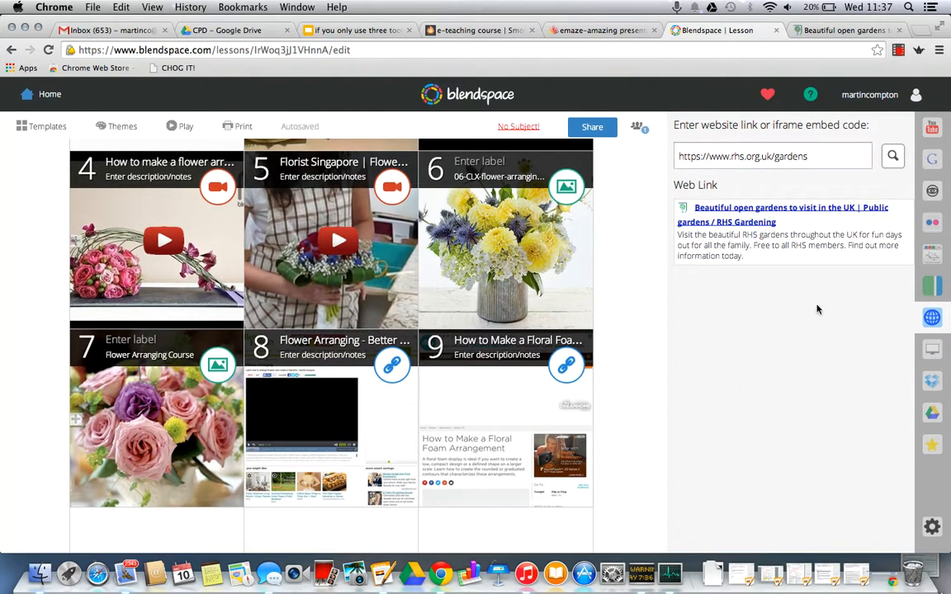
left_click_drag(752, 205, 208, 541)
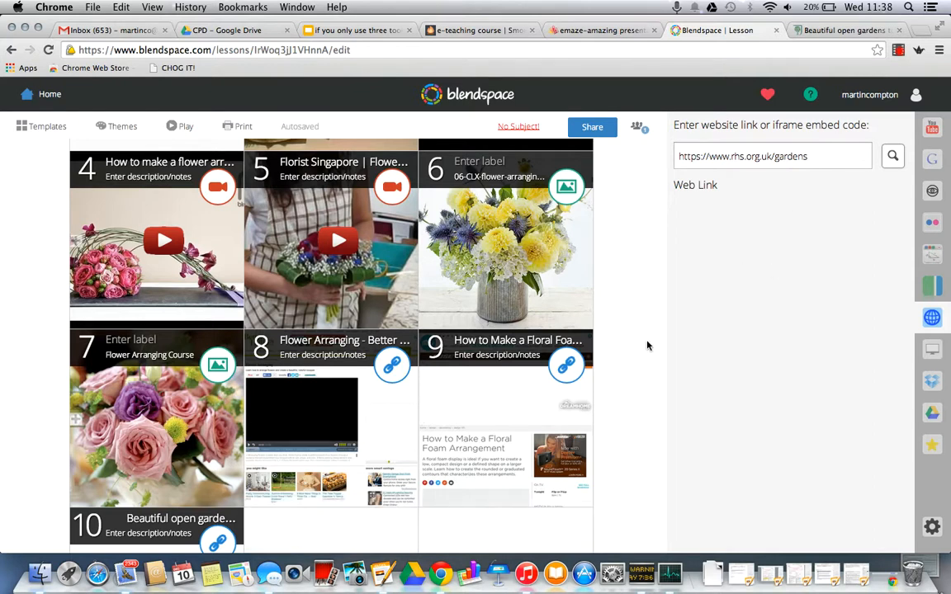
Step: Create a text resource in tile 11 containing the copied RHS gardens address followed by the word gardens
scroll(641, 350, "up", 3)
scroll(641, 350, "down", 5)
mouse_move(347, 385)
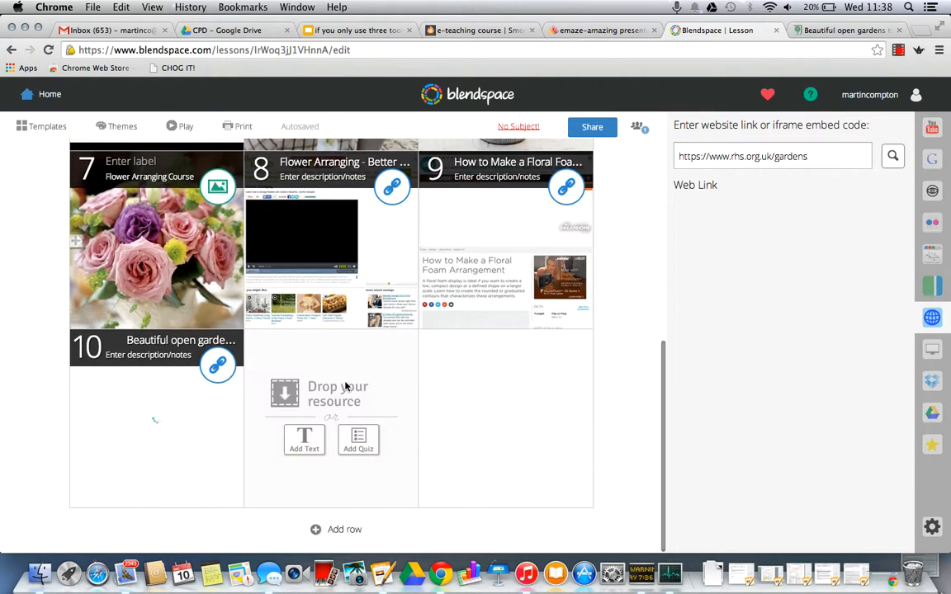
left_click(304, 440)
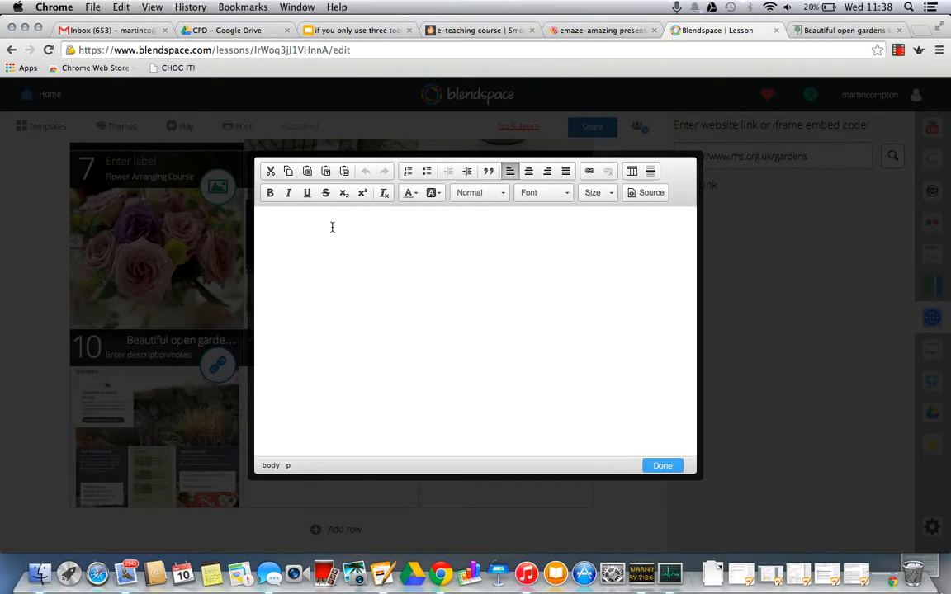
key("super+v")
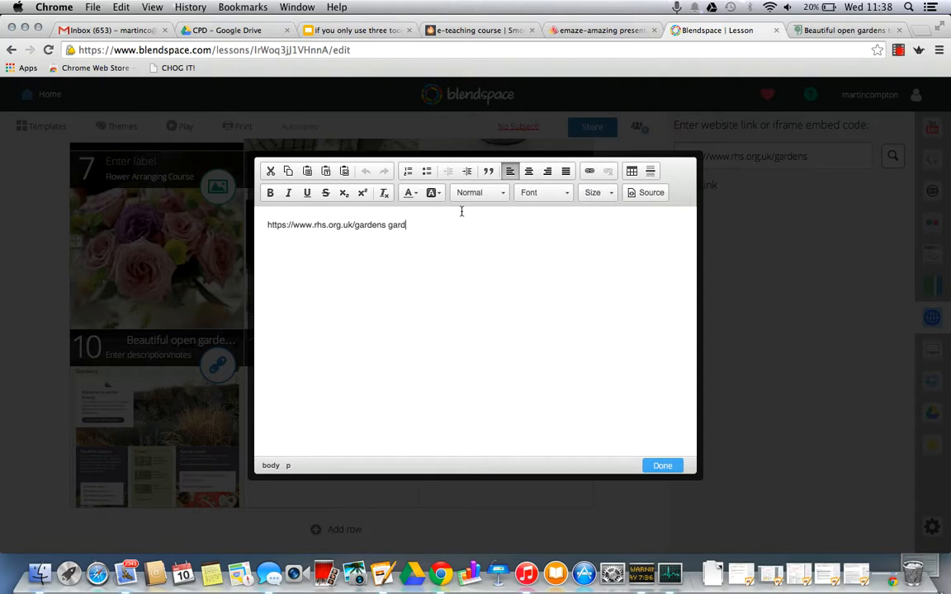
left_click_drag(431, 224, 382, 225)
left_click(588, 172)
key("super+v")
left_click(580, 420)
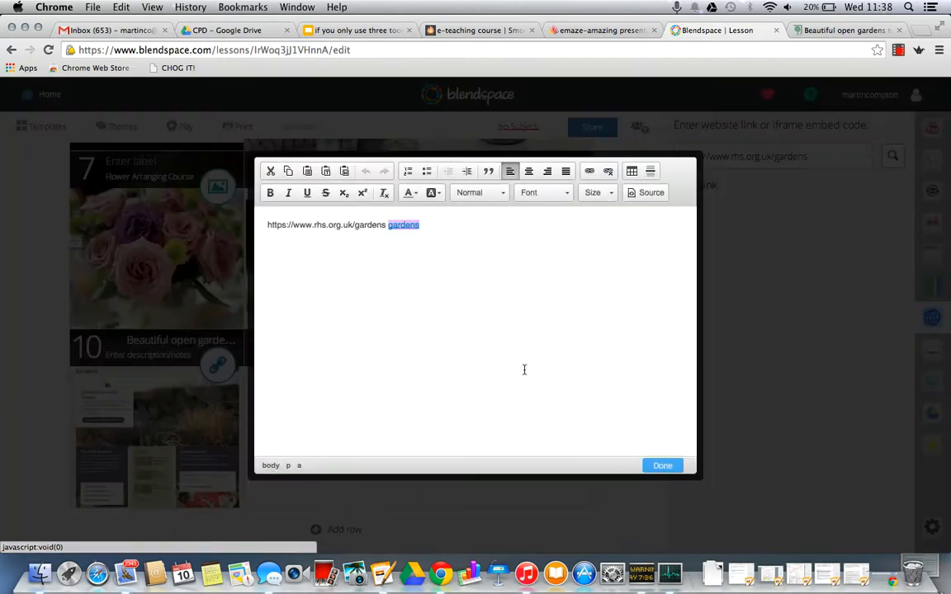
left_click(664, 466)
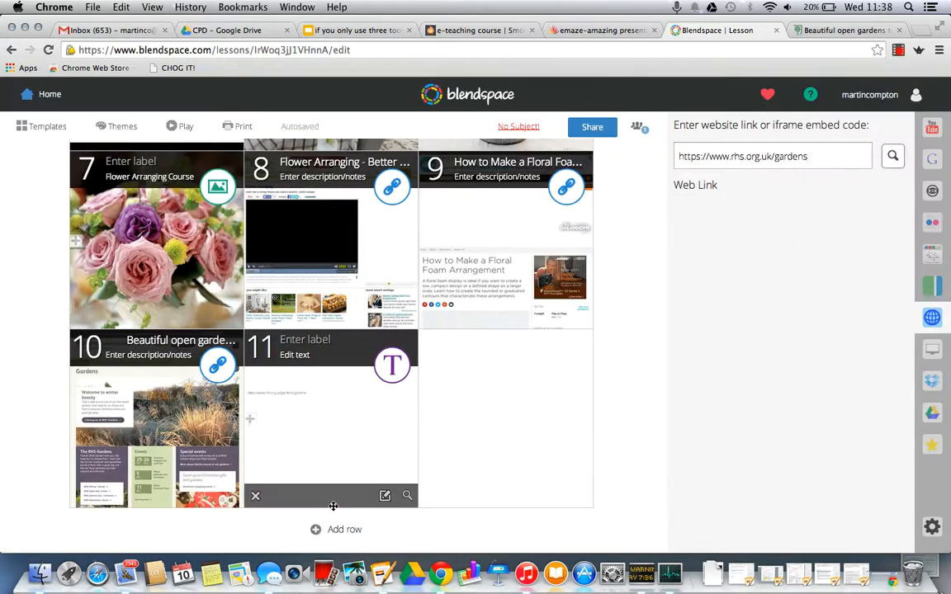
Step: Preview the tile 11 text resource with its gardens link, and return to the lesson editor
mouse_move(508, 429)
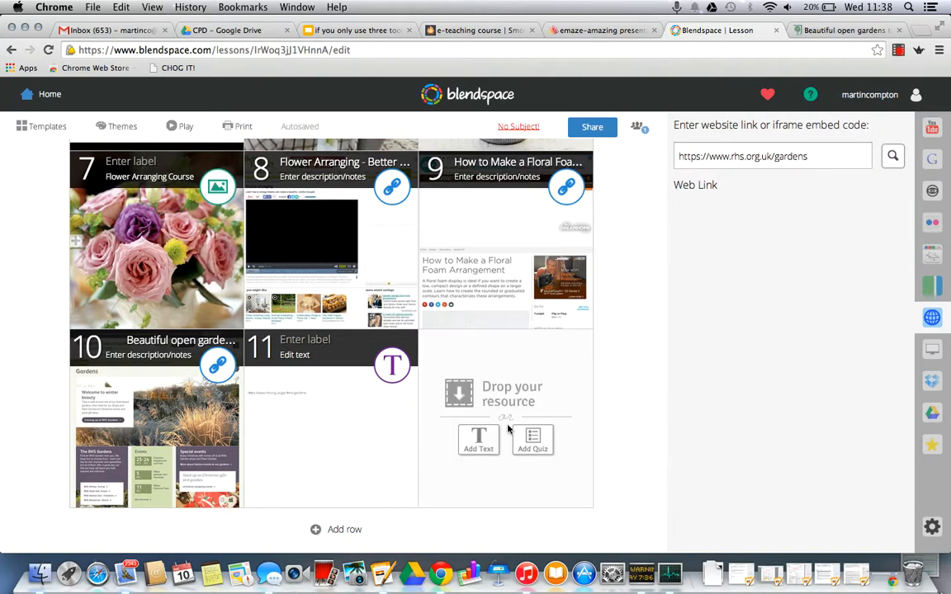
left_click(392, 365)
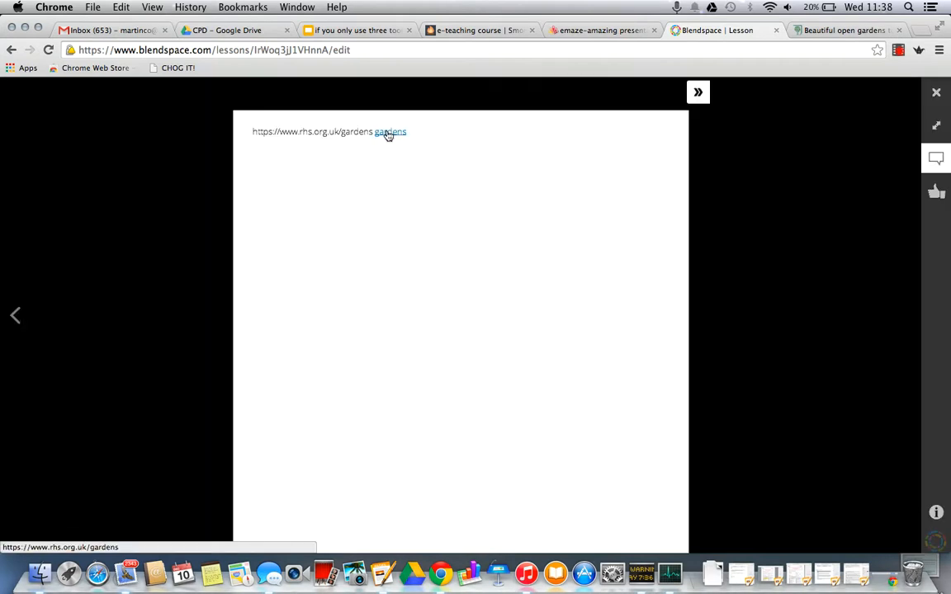
left_click(937, 96)
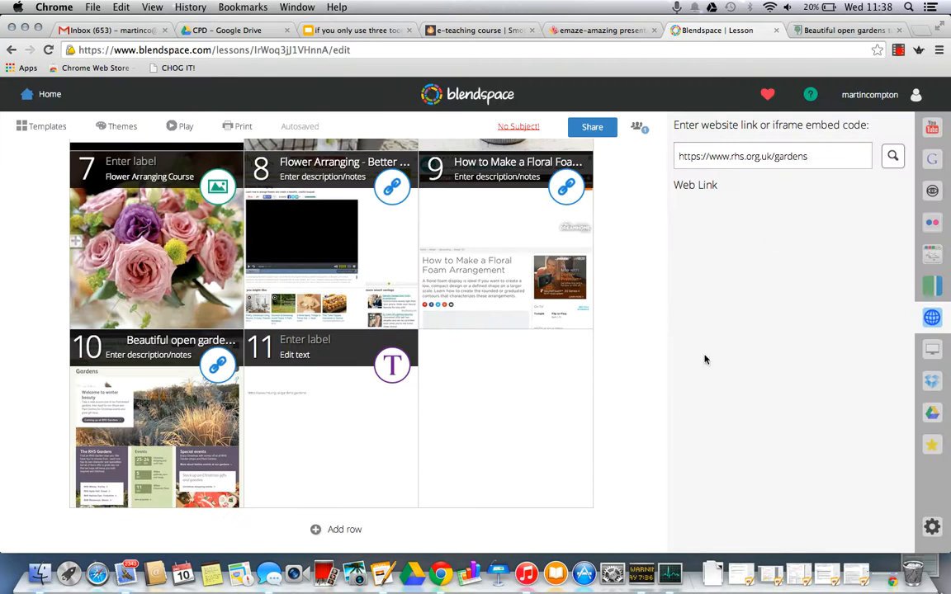
Step: Look over the Flower Arranging lesson's tiles and show the Educreations video search for flower arranging
mouse_move(544, 399)
scroll(631, 308, "up", 3)
scroll(630, 308, "up", 5)
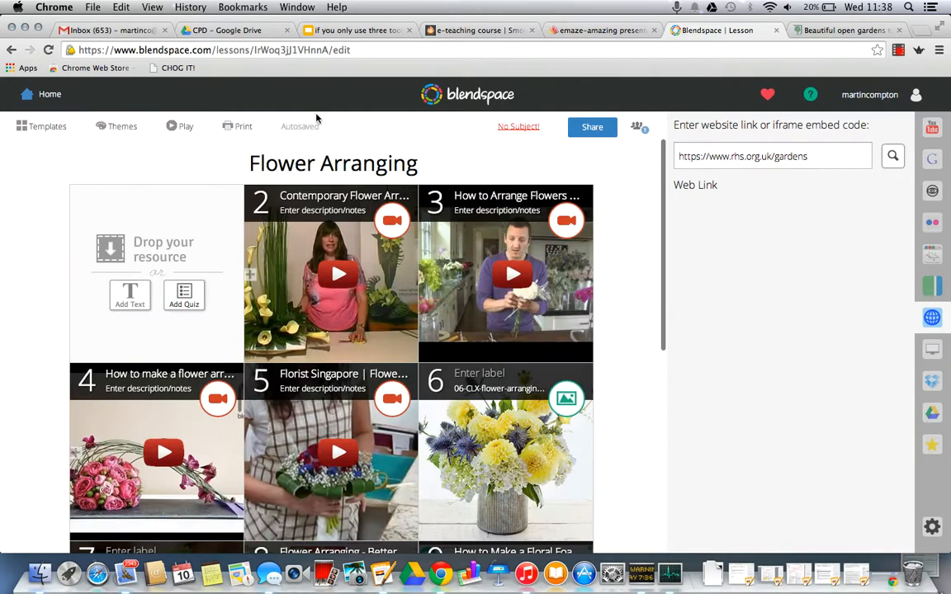
scroll(469, 372, "down", 2)
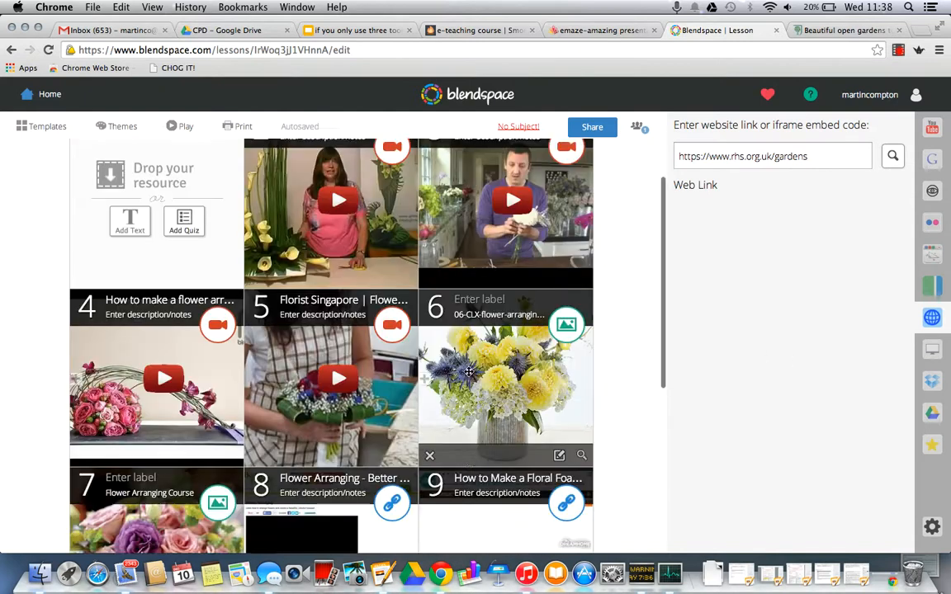
scroll(469, 373, "down", 2)
scroll(626, 449, "down", 4)
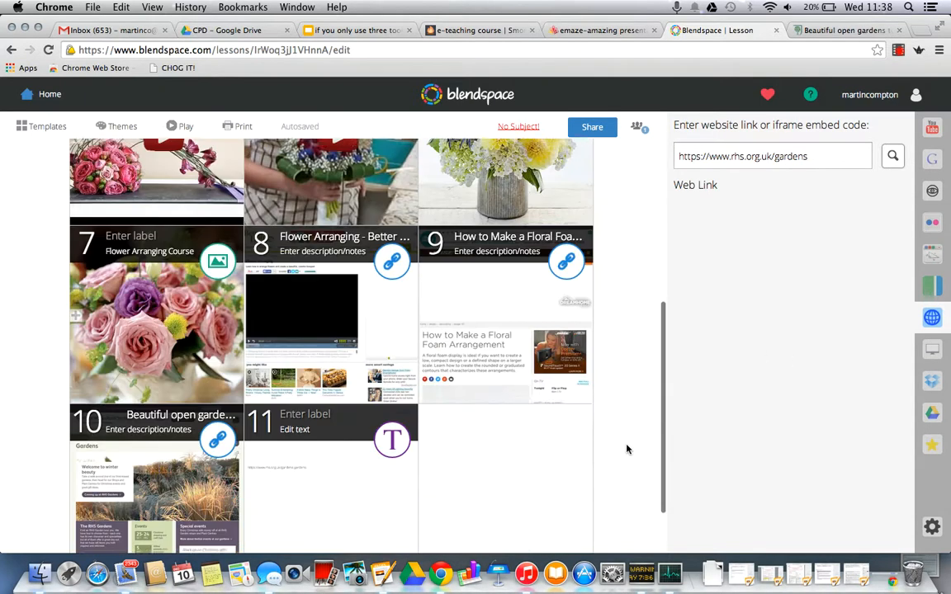
scroll(642, 461, "down", 2)
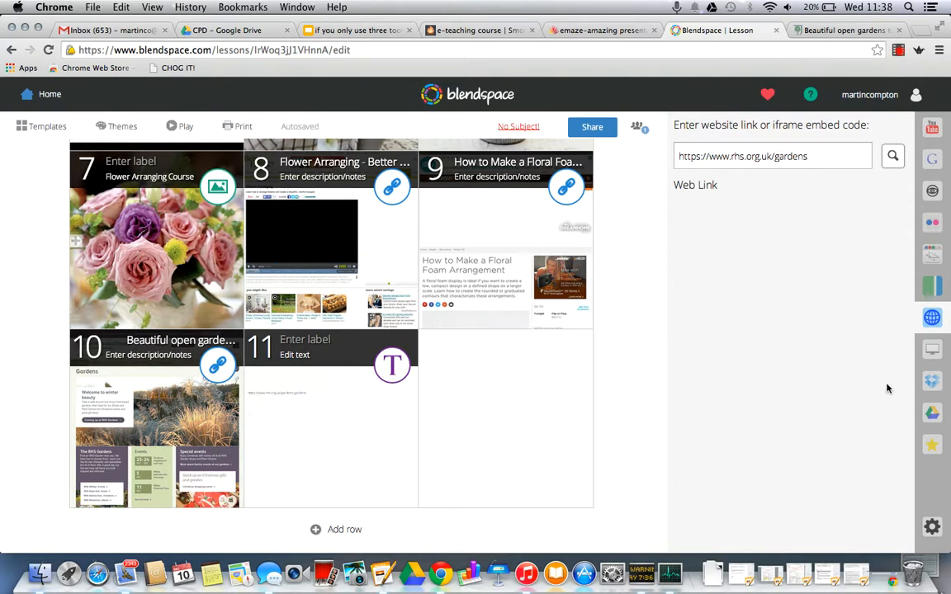
left_click(936, 259)
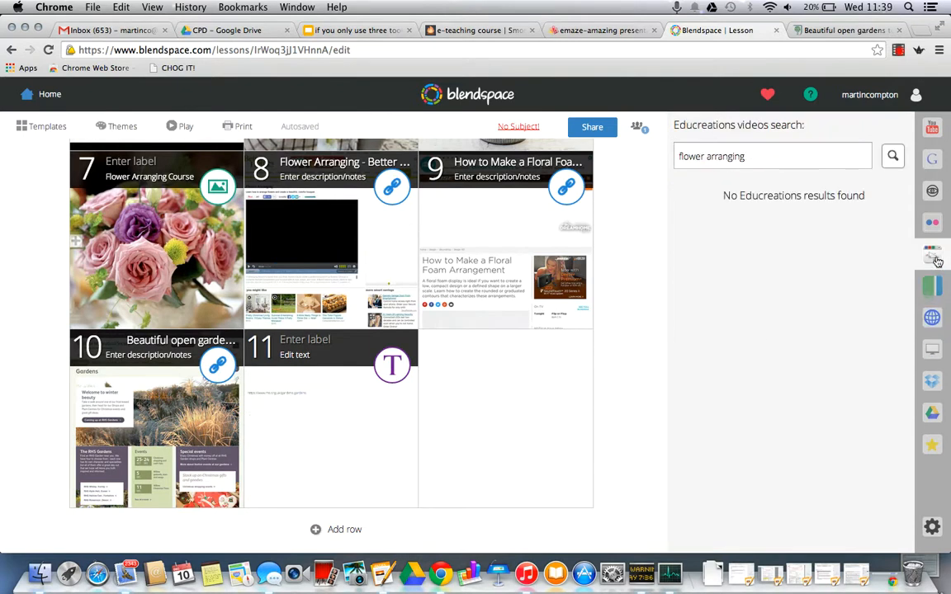
Step: Search Educreations videos for flowers and add the AP Biology Concept 38.1 Flowers And Fertilization video to tile 12
left_click(778, 157)
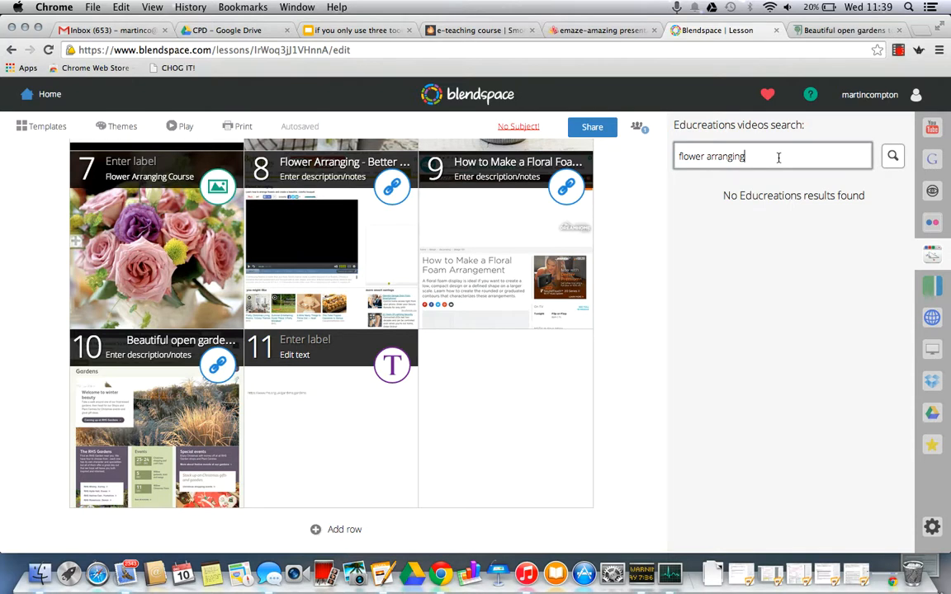
key("BackSpace")
key("BackSpace")
type("s")
key("Return")
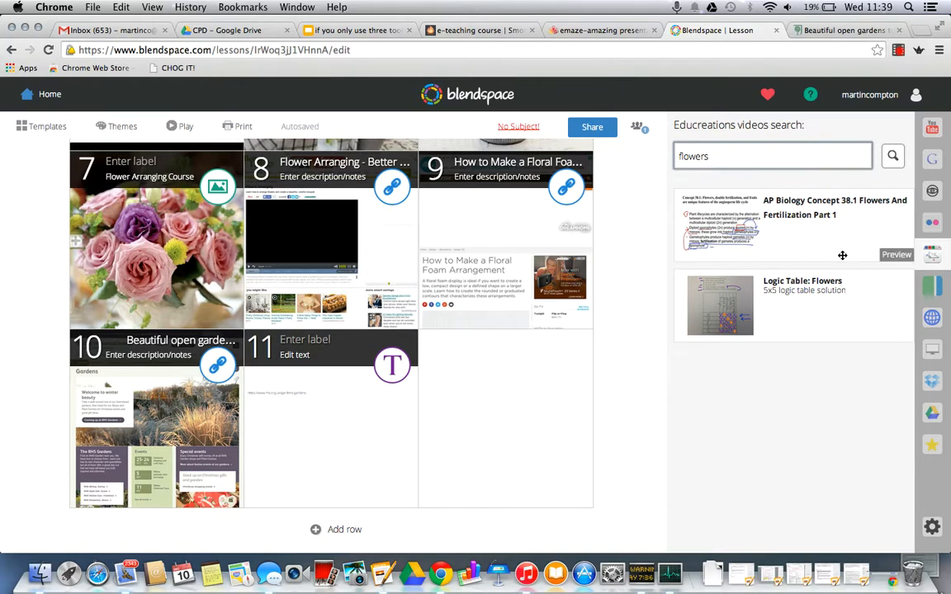
left_click_drag(860, 235, 570, 417)
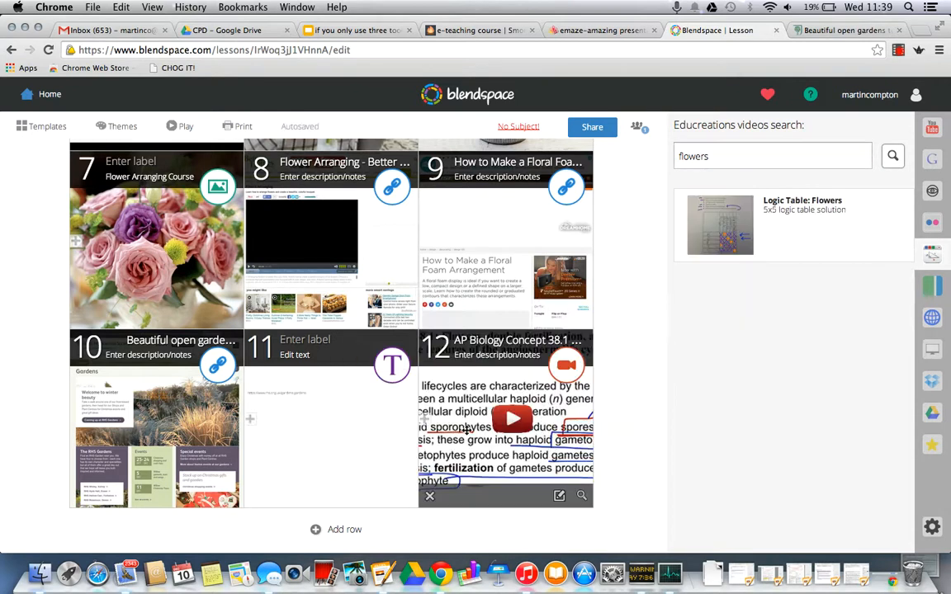
Step: Play the AP Biology video from tile 12, raise the volume, pause it and return to the lesson editor
left_click(510, 422)
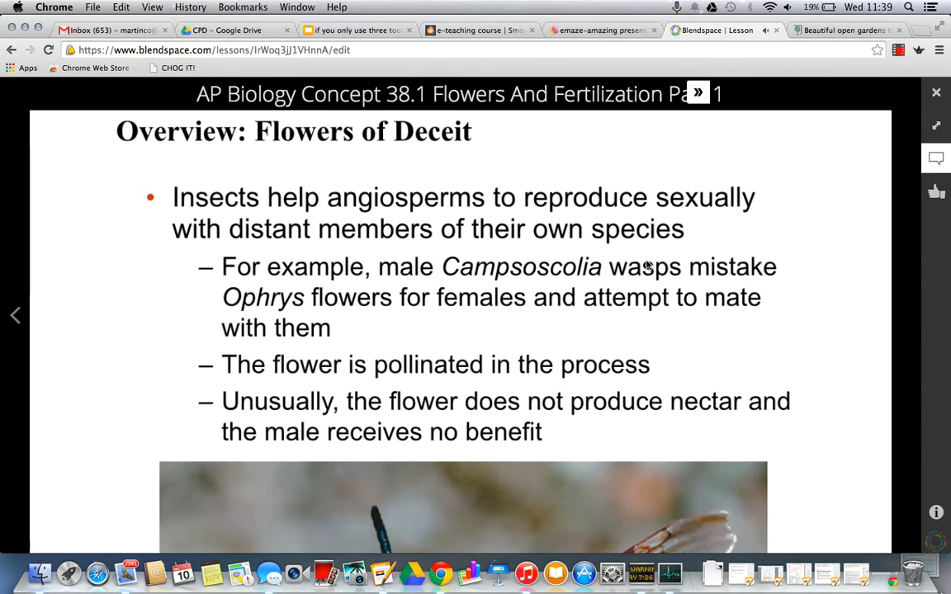
key("XF86AudioRaiseVolume")
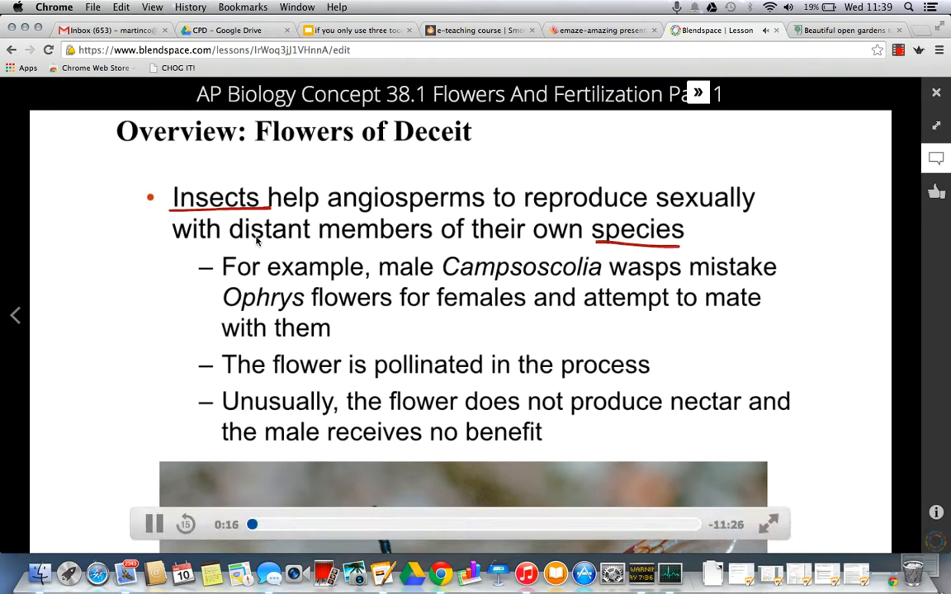
left_click(153, 524)
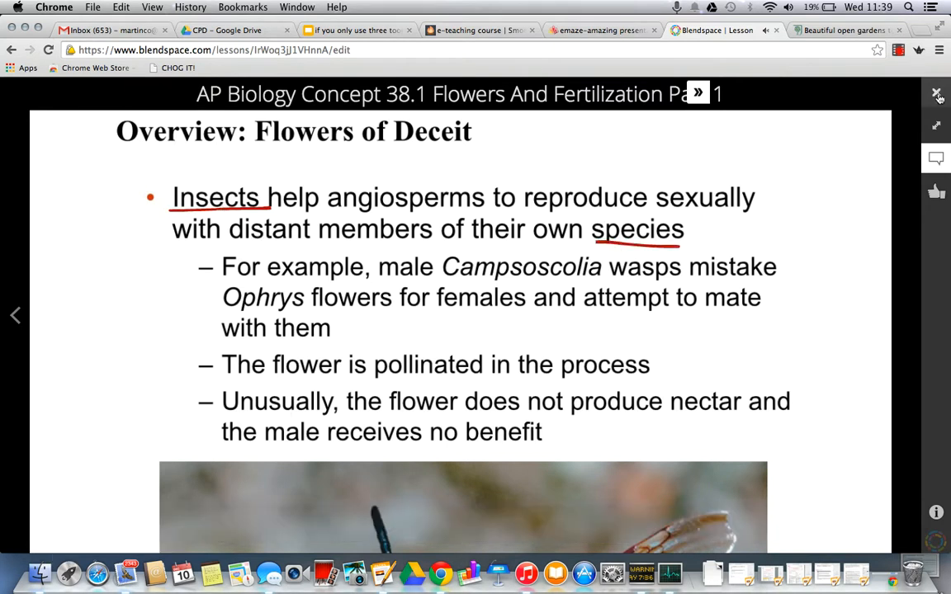
left_click(937, 93)
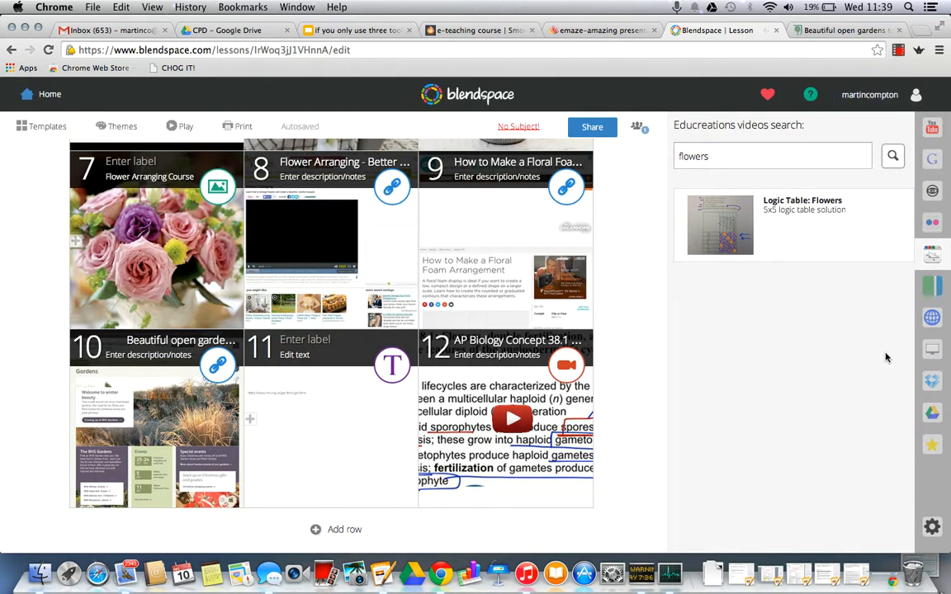
Step: Remove the AP Biology video from tile 12
mouse_move(430, 505)
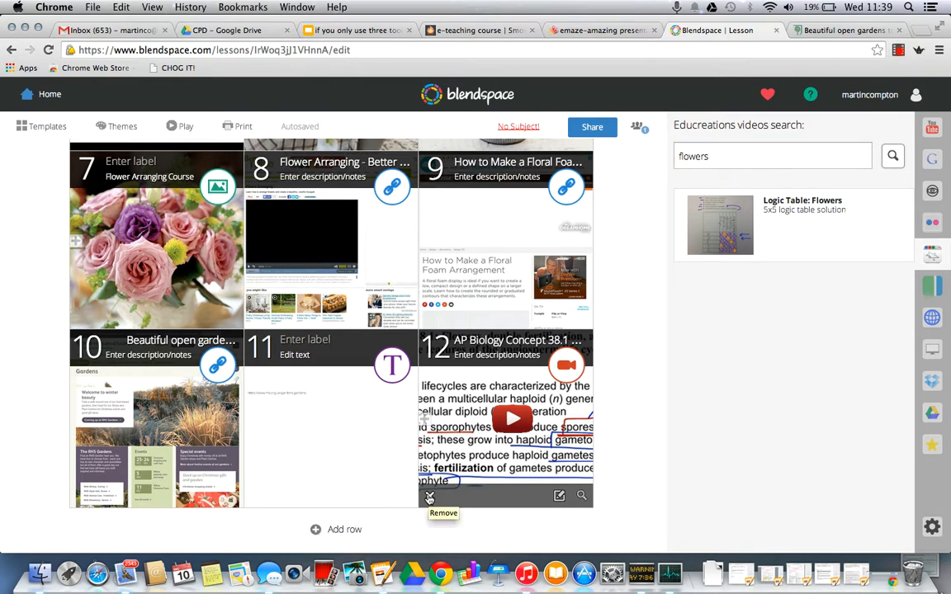
left_click(429, 497)
left_click(574, 213)
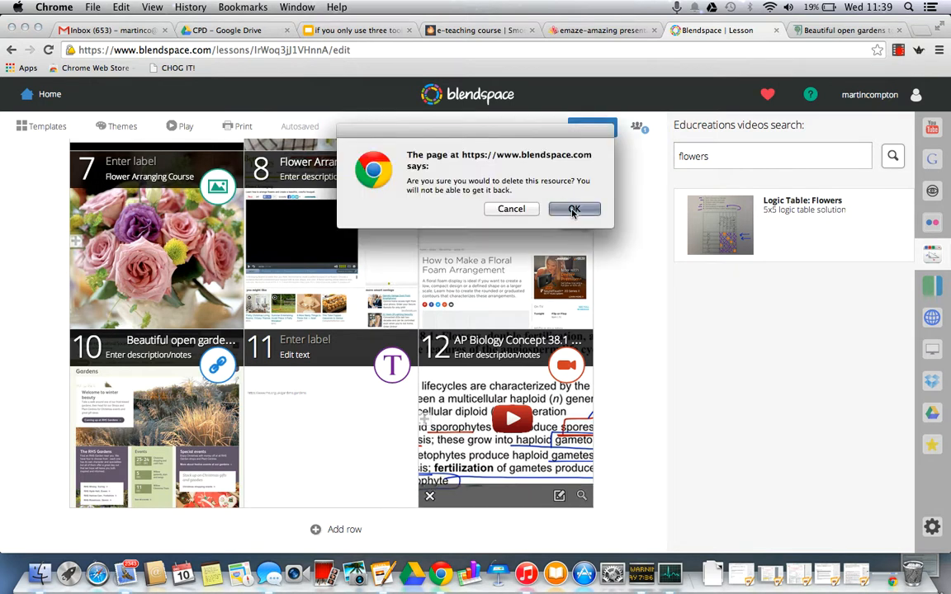
Step: Swap the floral foam arrangement link in tile 9 with the flower arrangement video in tile 4
scroll(621, 296, "up", 2)
scroll(622, 295, "up", 2)
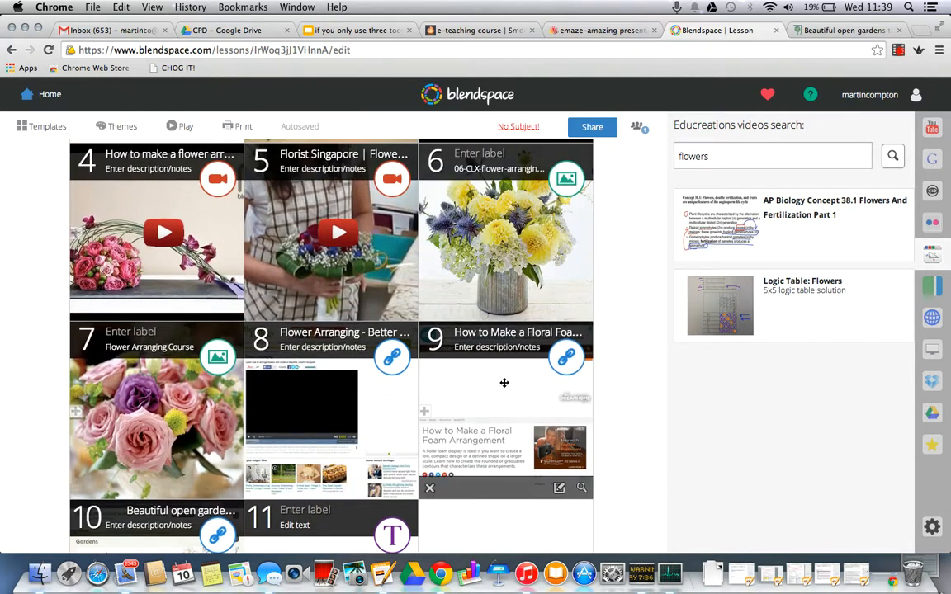
scroll(624, 371, "up", 3)
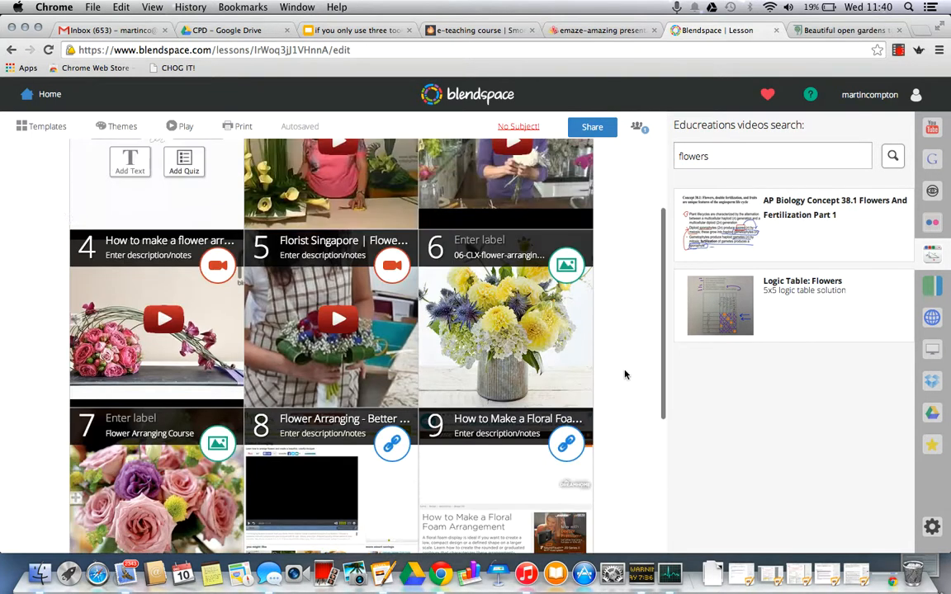
left_click_drag(441, 427, 117, 264)
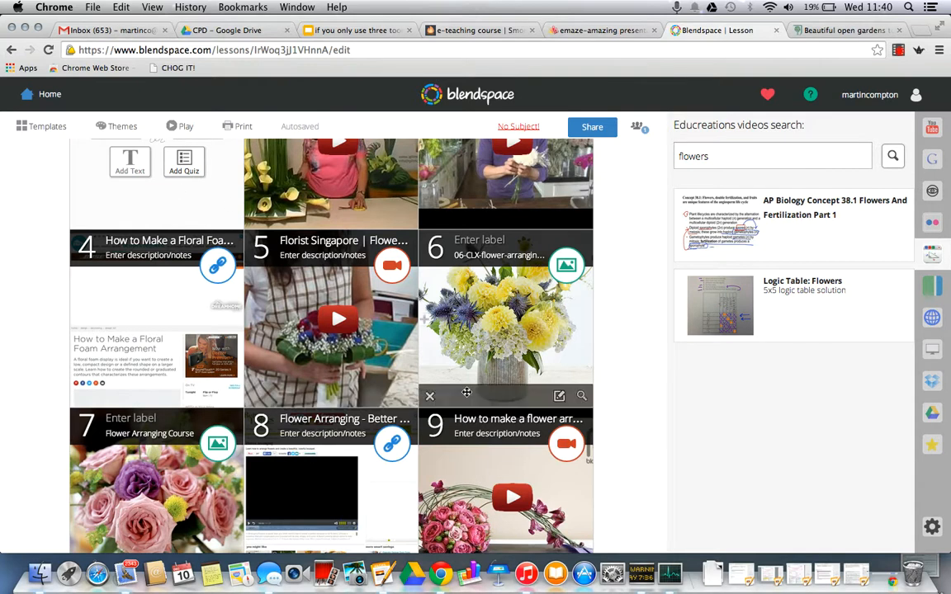
Step: Insert an empty tile before the How to Arrange Flowers video in tile 3
scroll(644, 342, "up", 3)
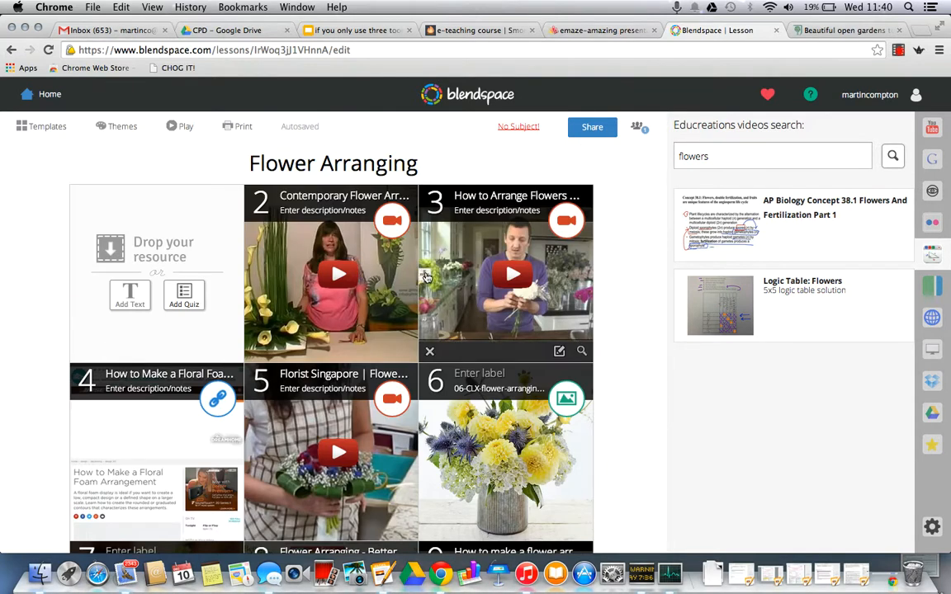
left_click(425, 277)
left_click(568, 209)
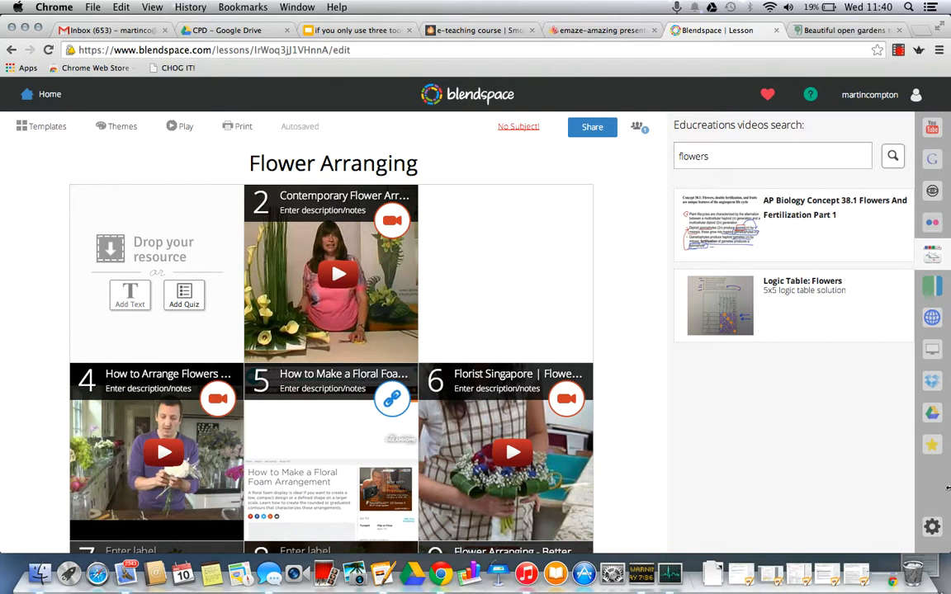
Step: Add the Dyspraxia presentation from the Google Drive files to the empty tile 3
left_click(933, 415)
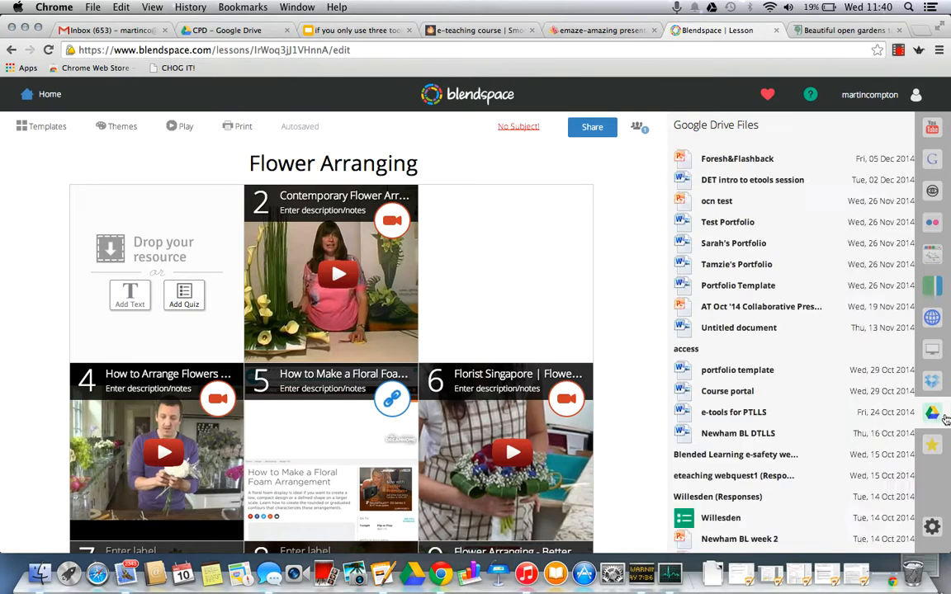
scroll(802, 476, "down", 3)
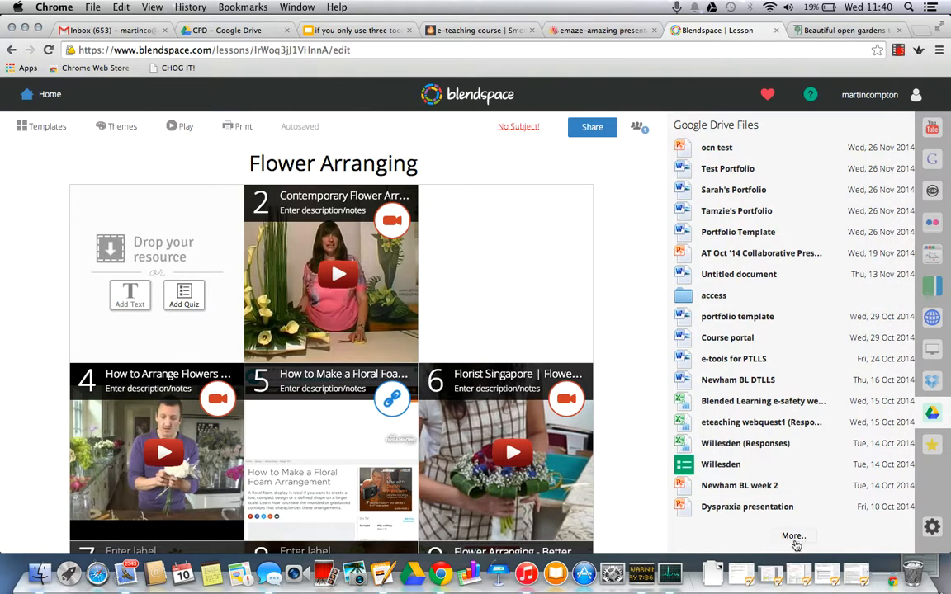
left_click_drag(766, 511, 530, 286)
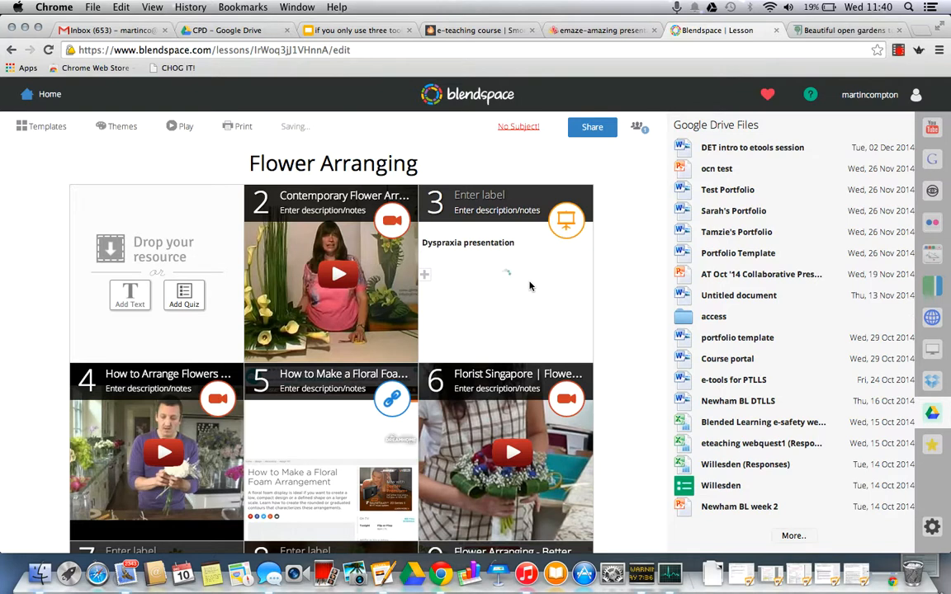
Step: Label tile 3 as dyspraxia and close its description without entering any notes
left_click(488, 192)
type("dyspra")
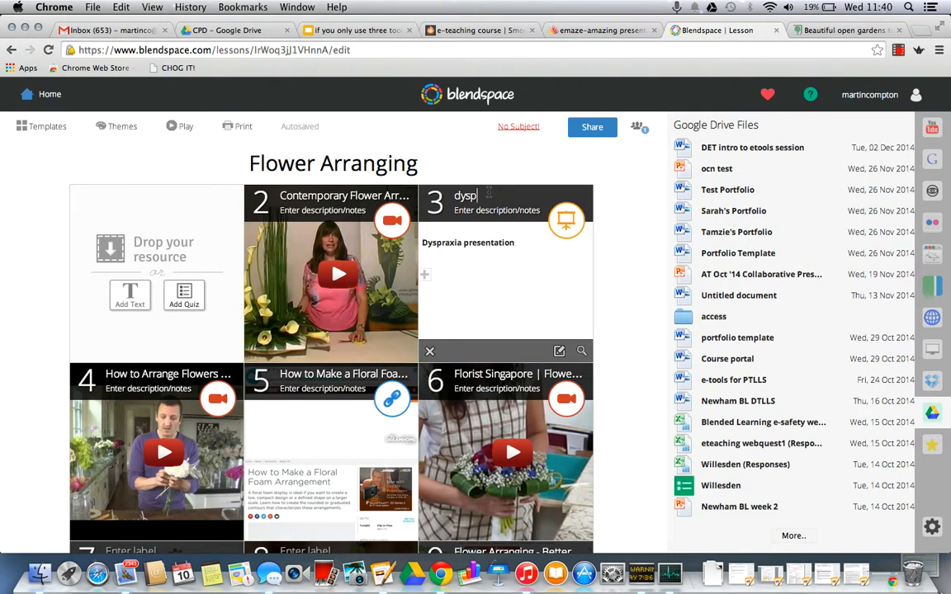
type("xia")
left_click(502, 211)
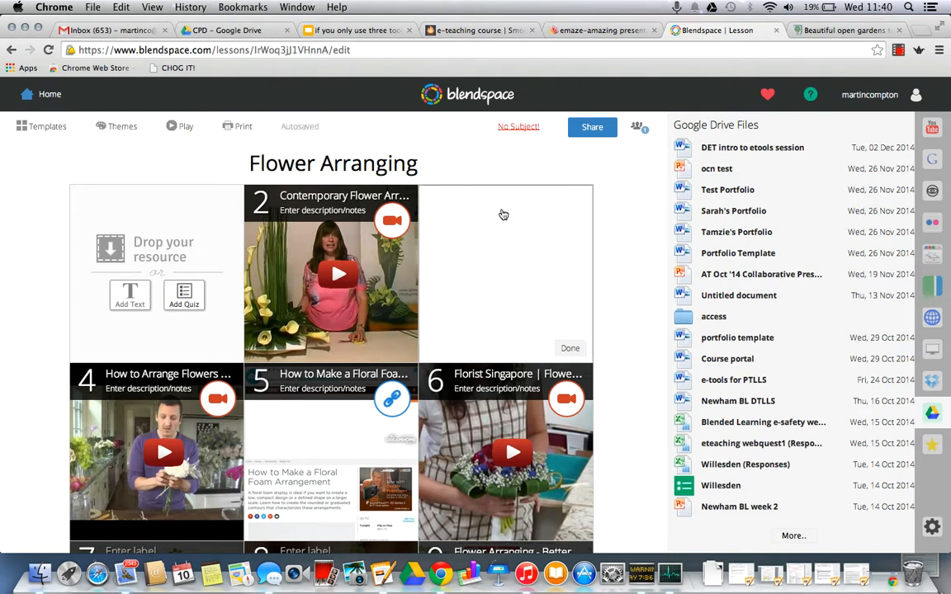
left_click(570, 348)
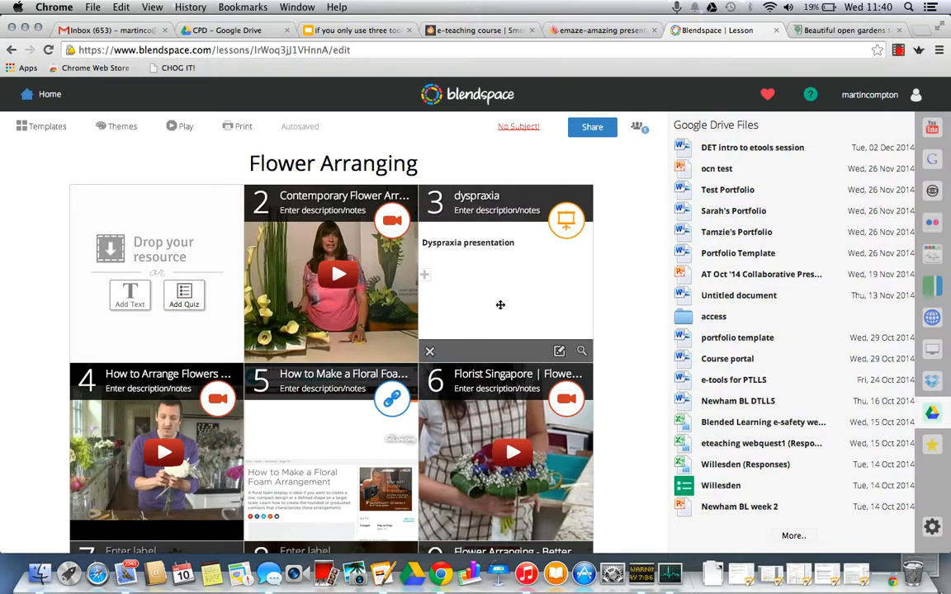
Step: Create a text resource in tile 1 reading "Welcome to this flower arrangement course"
left_click(130, 293)
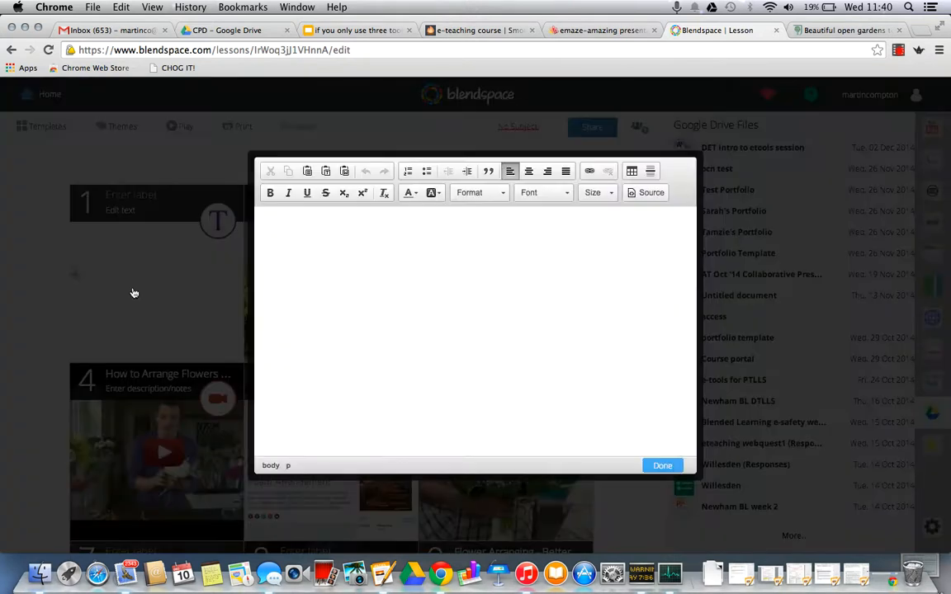
left_click(289, 223)
type("Welcome to this flower a")
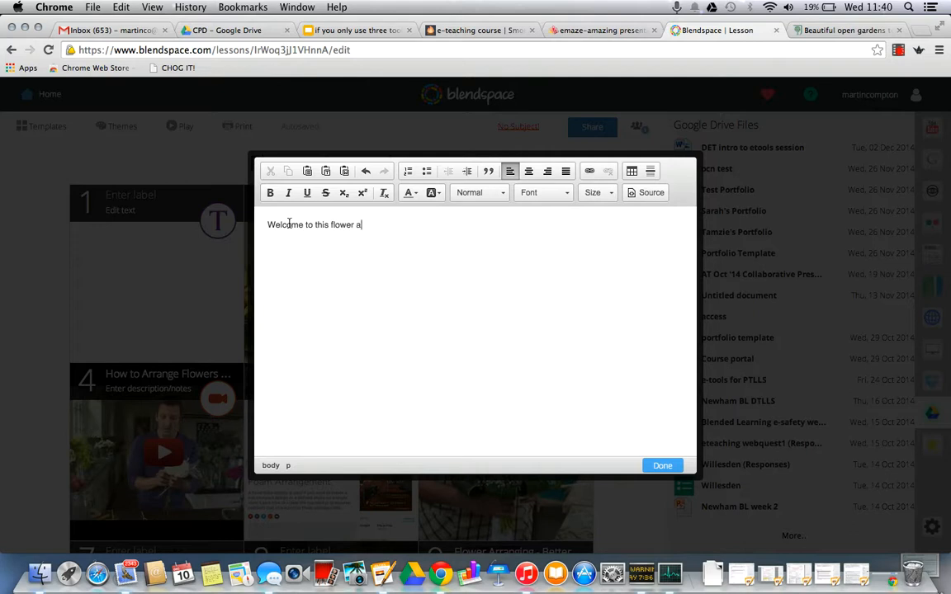
type("rrangement course")
Step: Set the whole welcome sentence to font size 36 and finish the text resource
left_click_drag(443, 230, 242, 208)
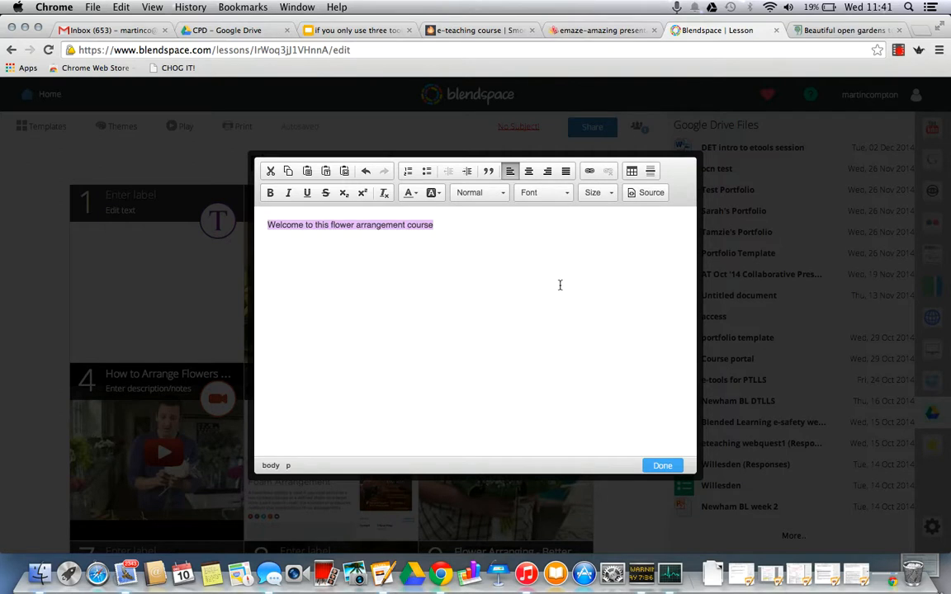
left_click(609, 195)
left_click_drag(651, 227, 654, 276)
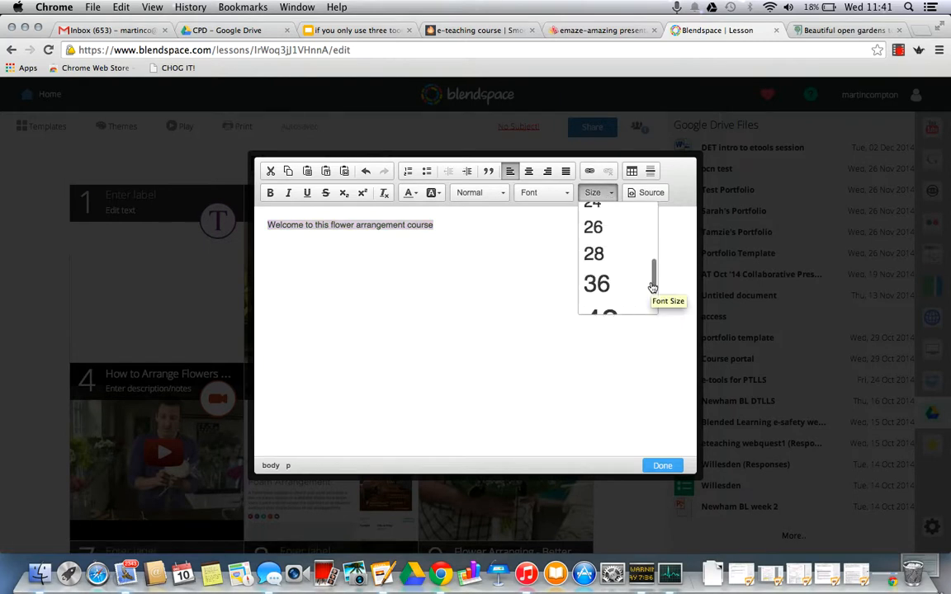
left_click(607, 279)
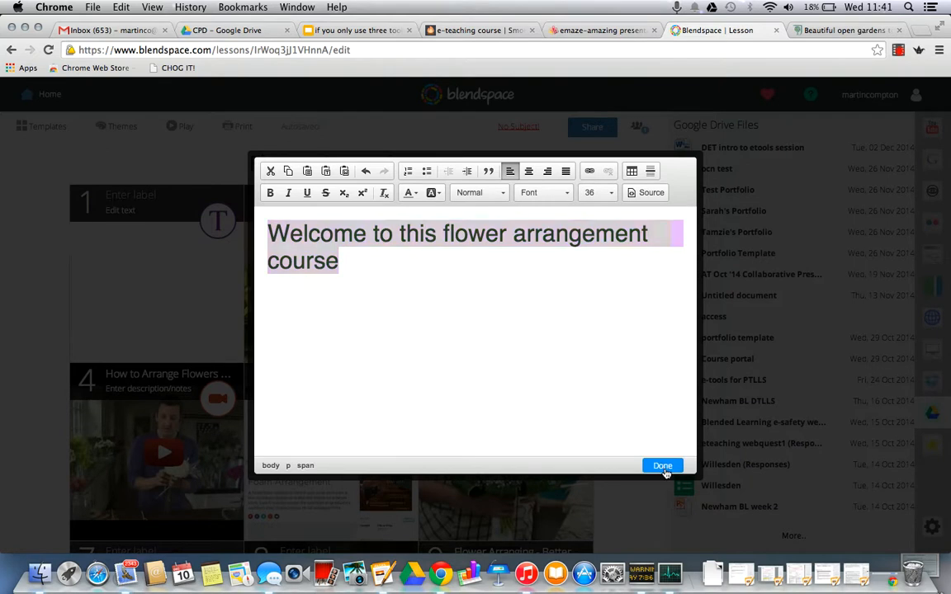
left_click(663, 465)
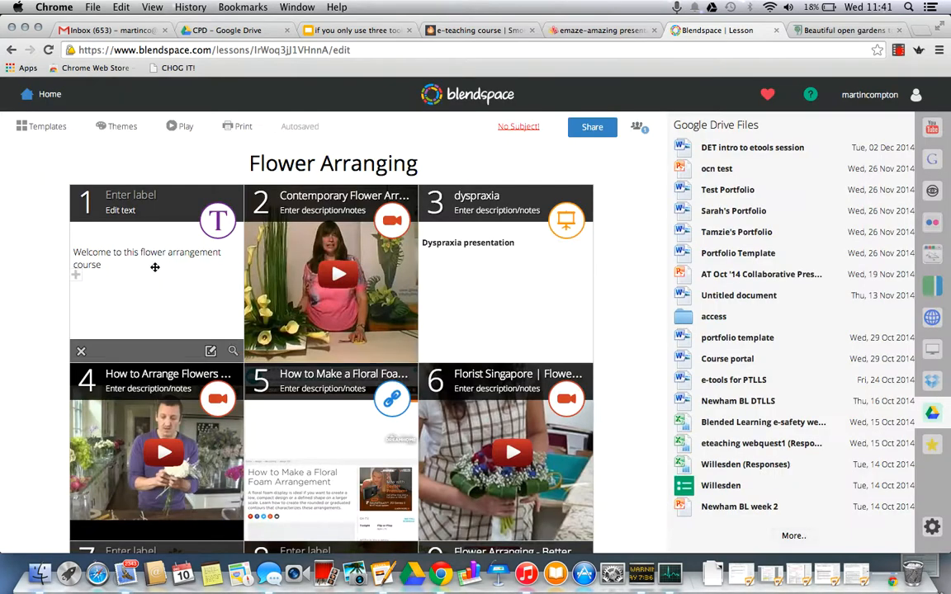
Step: Label tile 1 as welcome
left_click(157, 196)
type("welcome")
Step: Play the lesson from the welcome page, advance to the Contemporary Flower Arranging video, and briefly start and pause it
scroll(634, 306, "down", 5)
scroll(634, 306, "down", 1)
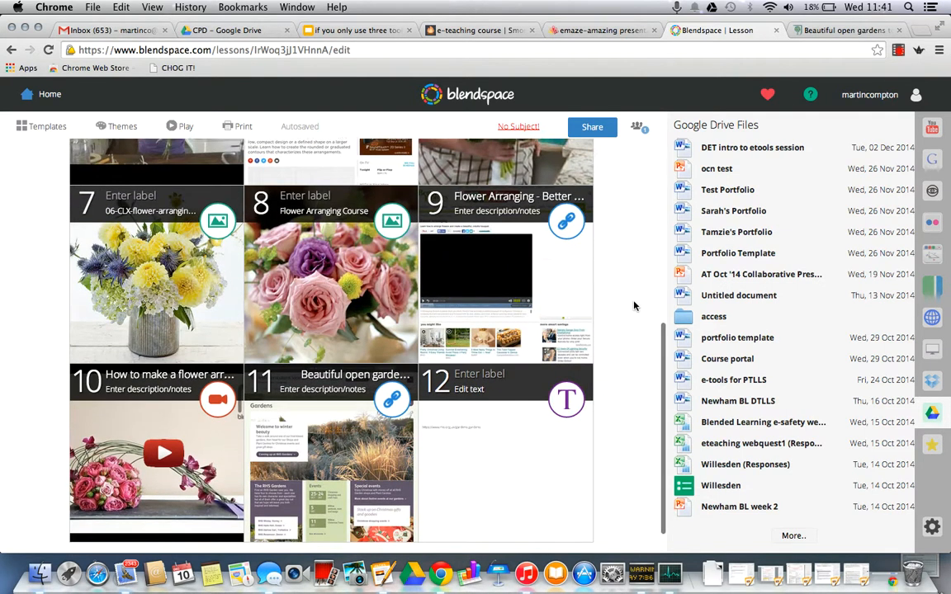
left_click(184, 127)
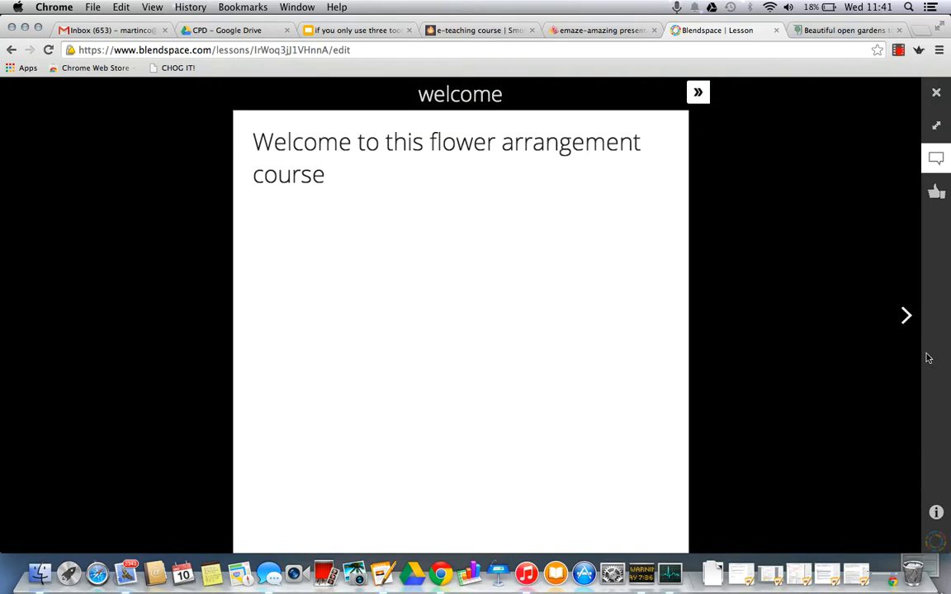
left_click(906, 317)
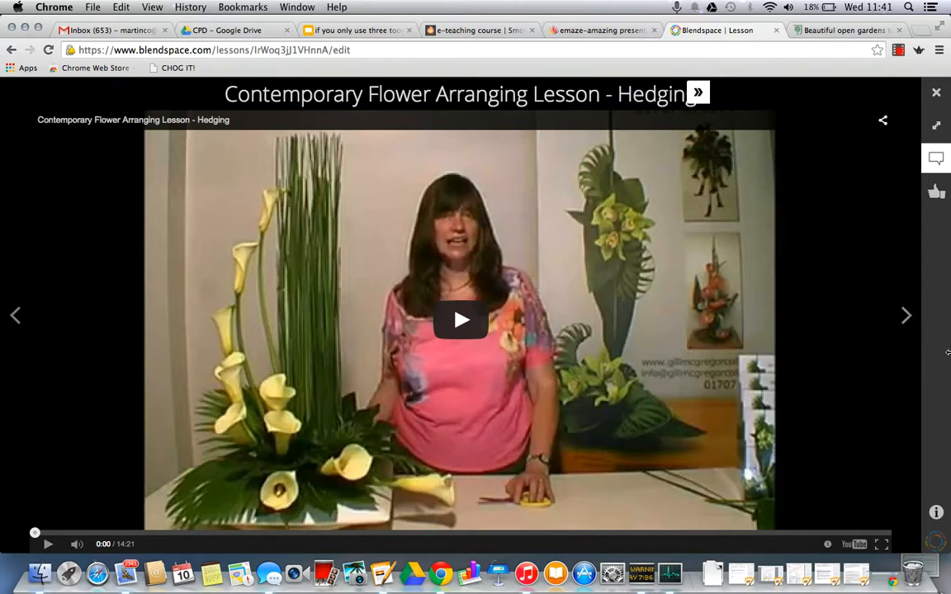
left_click(464, 319)
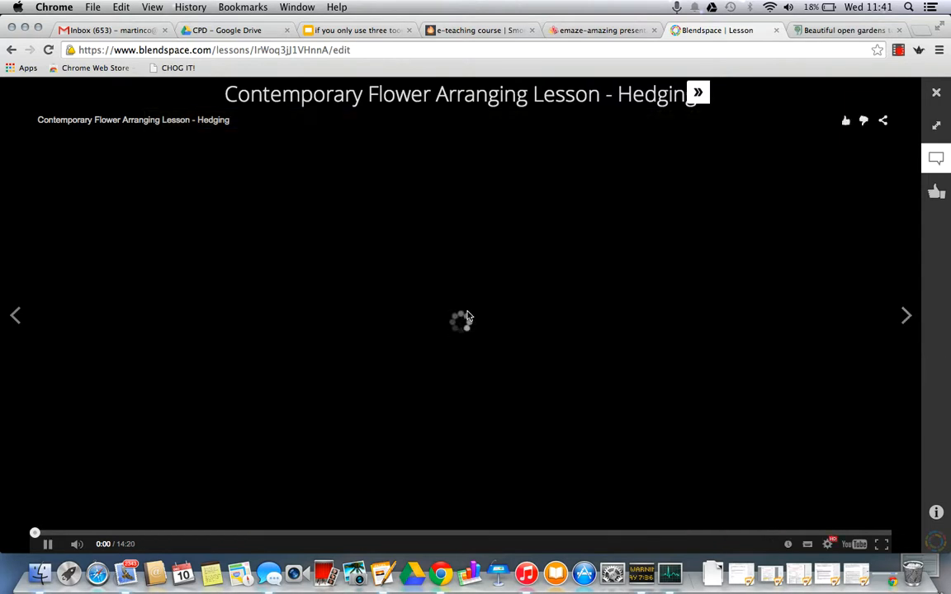
left_click(49, 545)
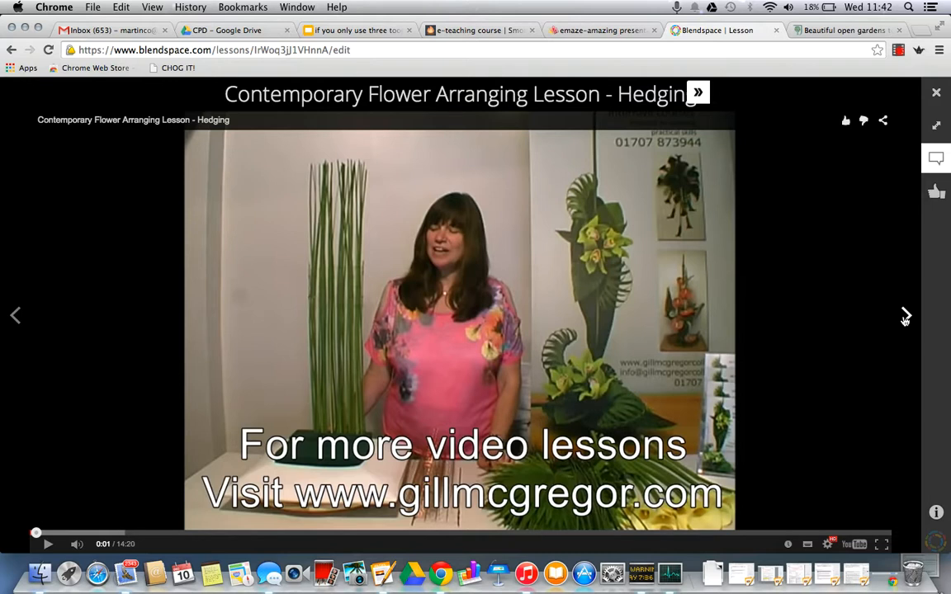
Step: Advance to the dyspraxia presentation, page forward within its slides, and continue to the How to Arrange Flowers video
left_click(905, 317)
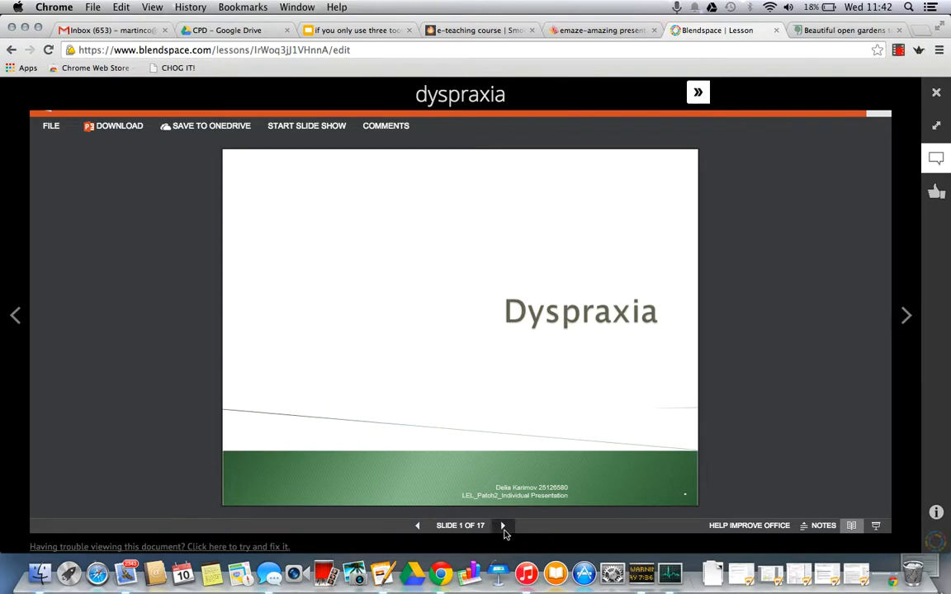
left_click(504, 526)
left_click(907, 317)
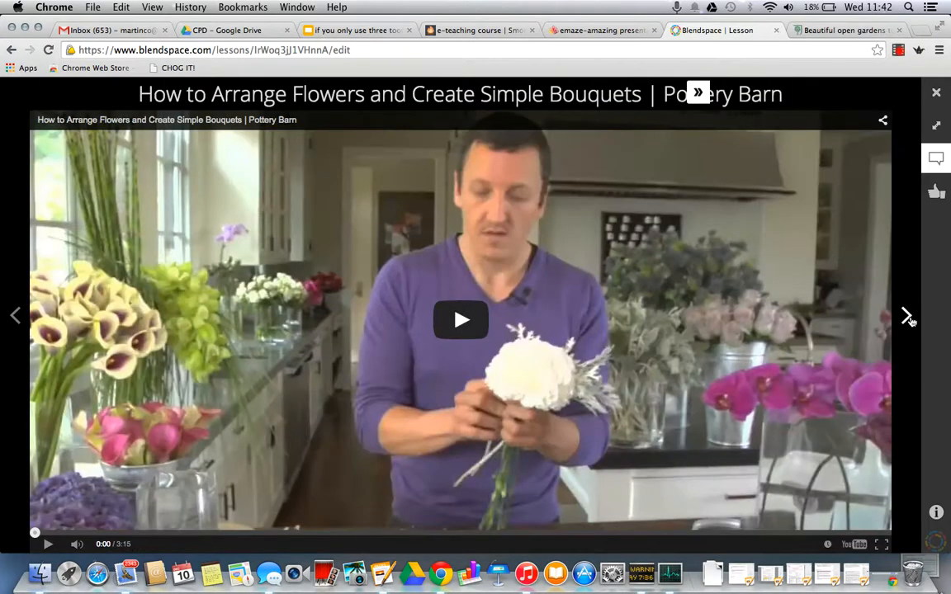
Step: Advance to the floral foam arrangement link, show the lesson in full screen, and continue to the Florist Singapore video
left_click(906, 317)
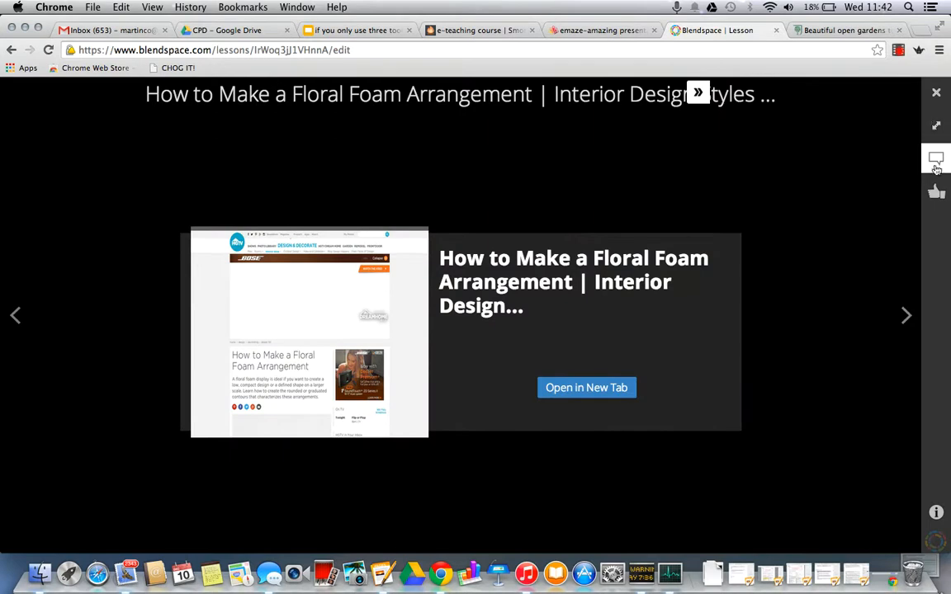
left_click(938, 131)
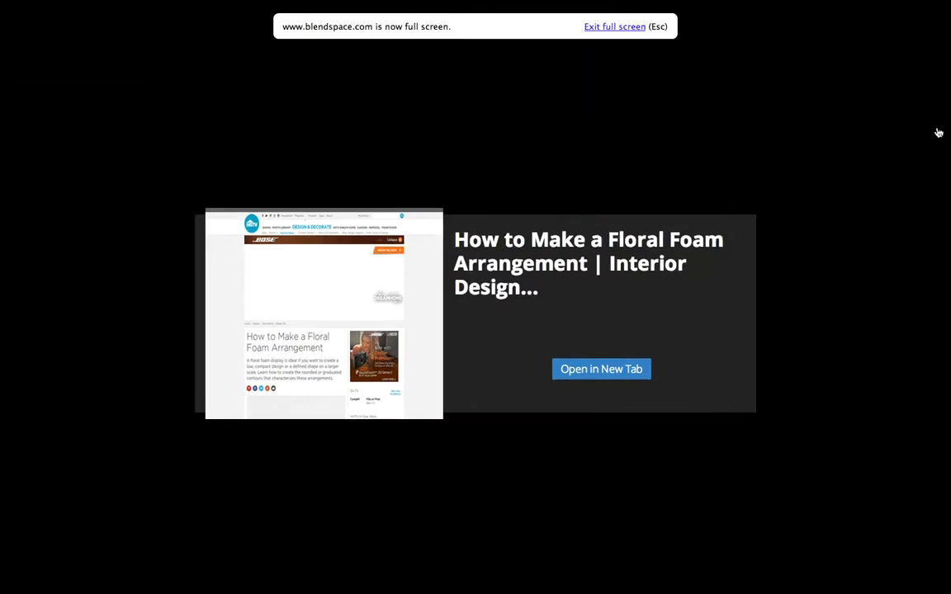
left_click(845, 372)
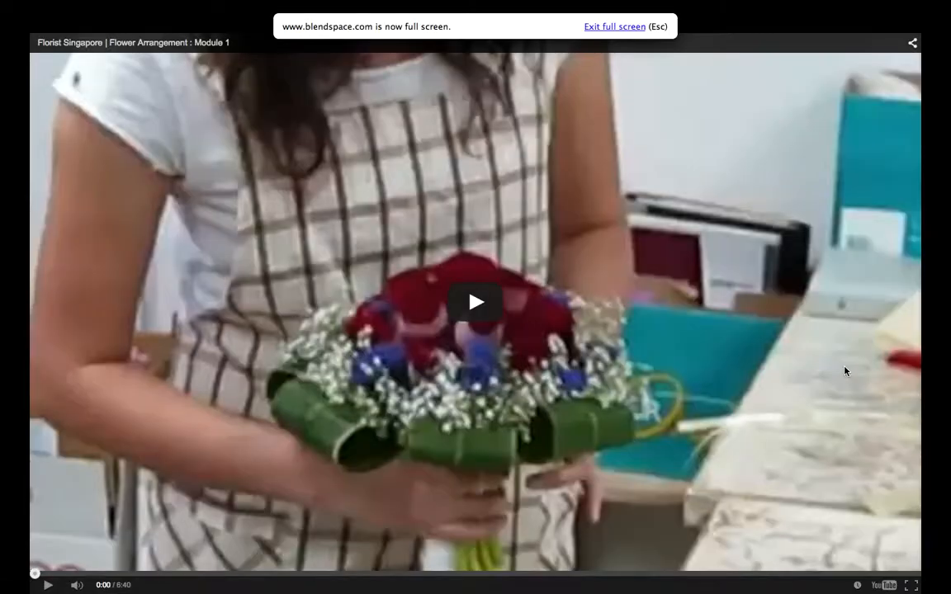
Step: Advance through the remaining lesson pages from the Florist Singapore video to the gardens text page, and exit full screen
left_click(846, 371)
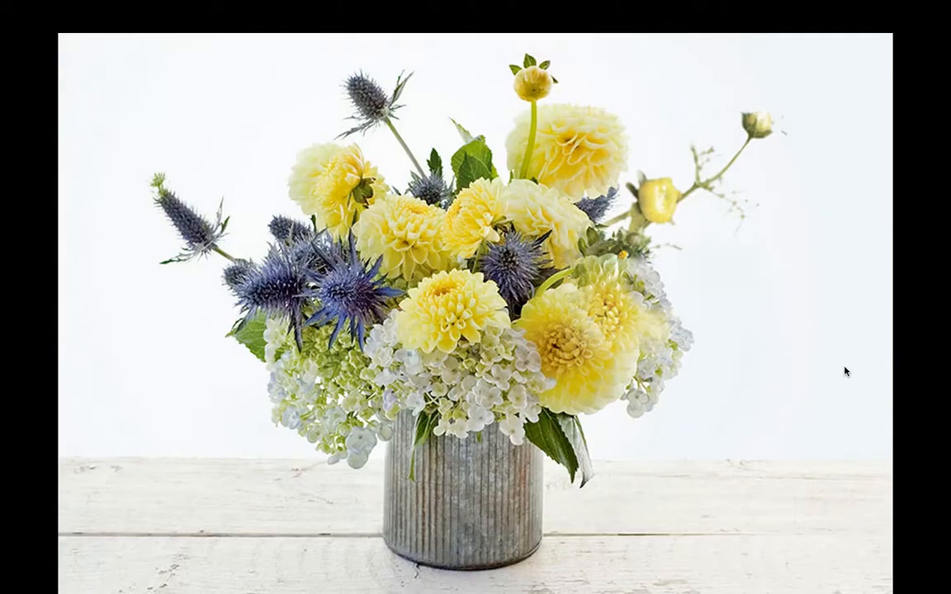
left_click(846, 372)
left_click(845, 372)
left_click(845, 371)
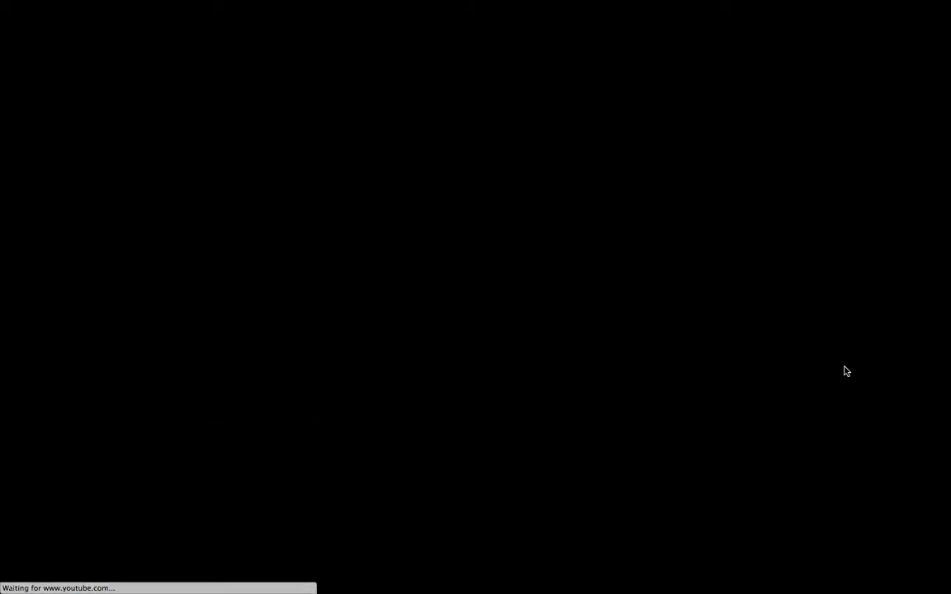
left_click(845, 372)
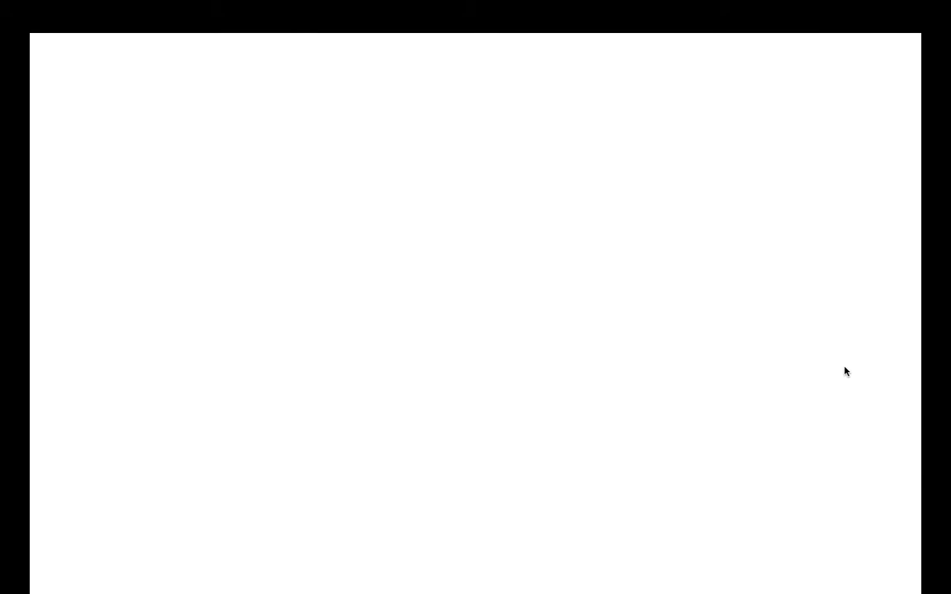
left_click(845, 371)
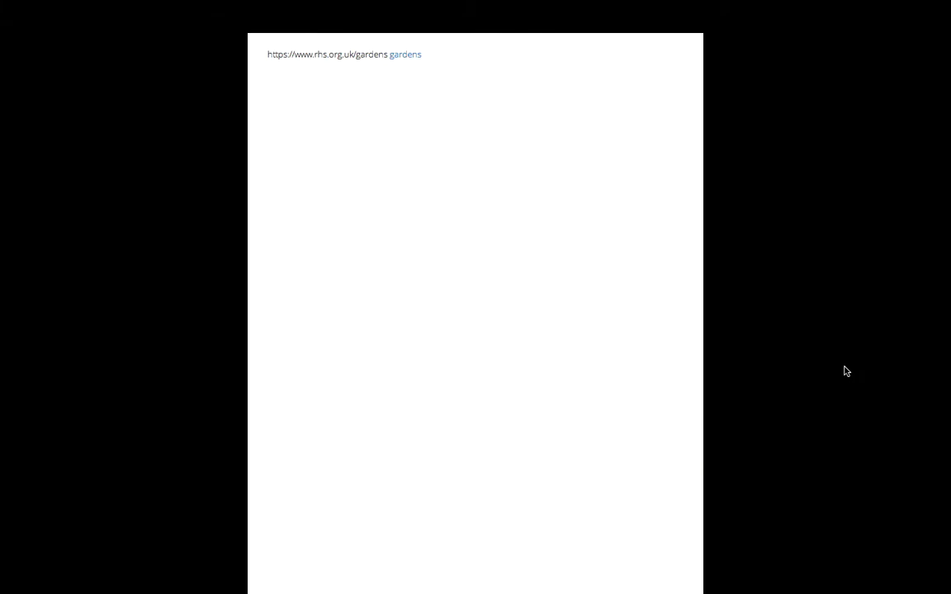
key("Escape")
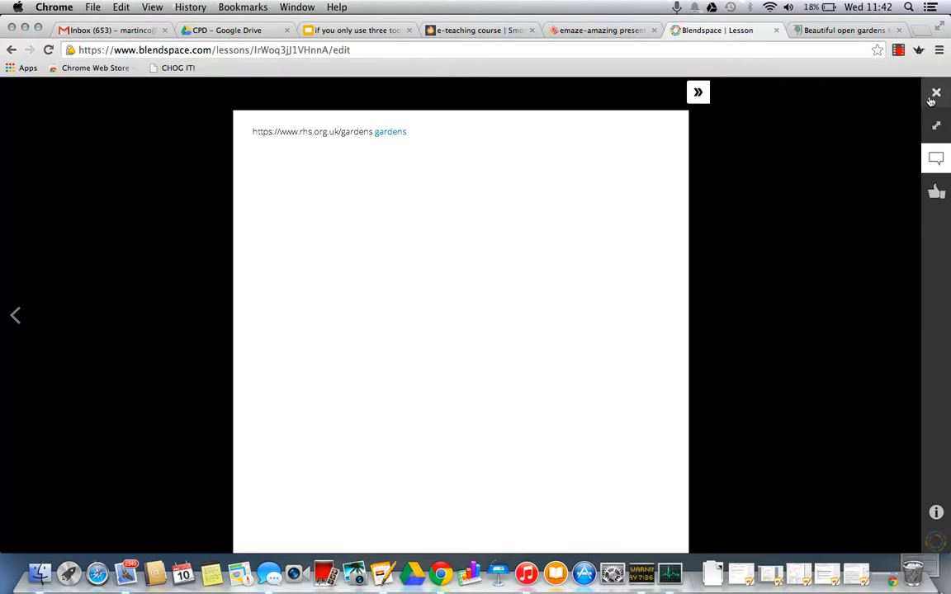
Step: Collapse and reopen the comments pane, jump to the Contemporary Flower Arranging video in tile 2, and close the lesson playback
left_click(698, 93)
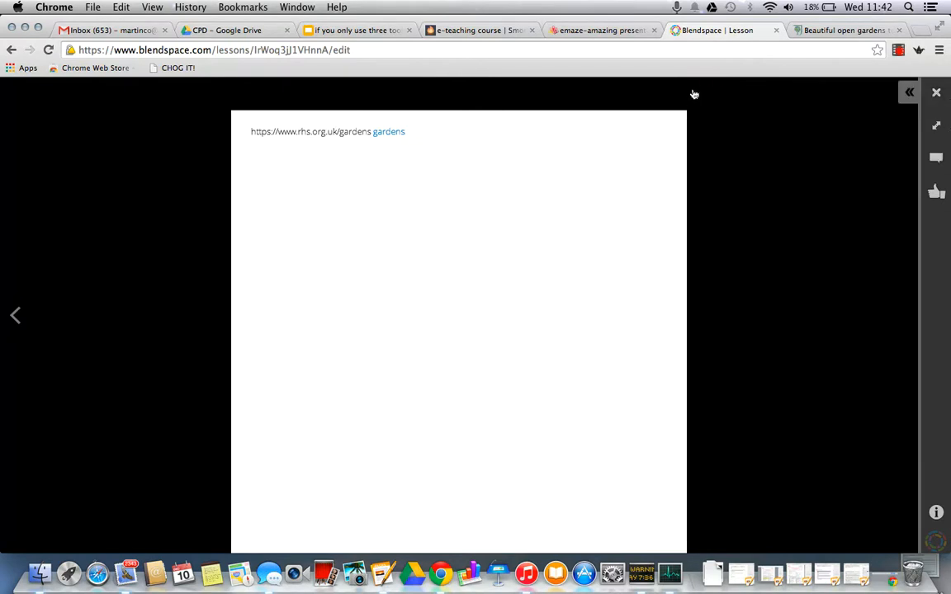
left_click(907, 93)
scroll(832, 477, "up", 5)
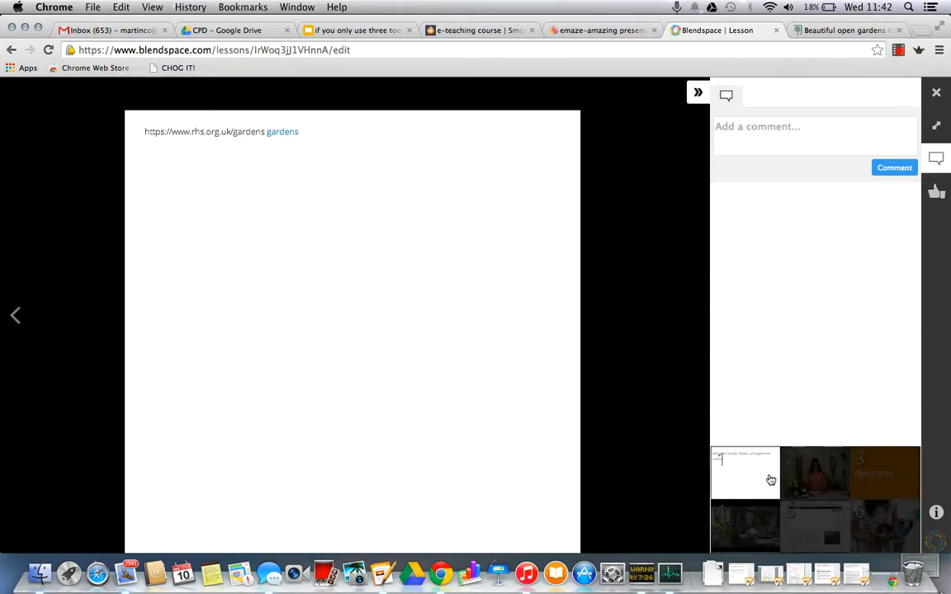
left_click(813, 472)
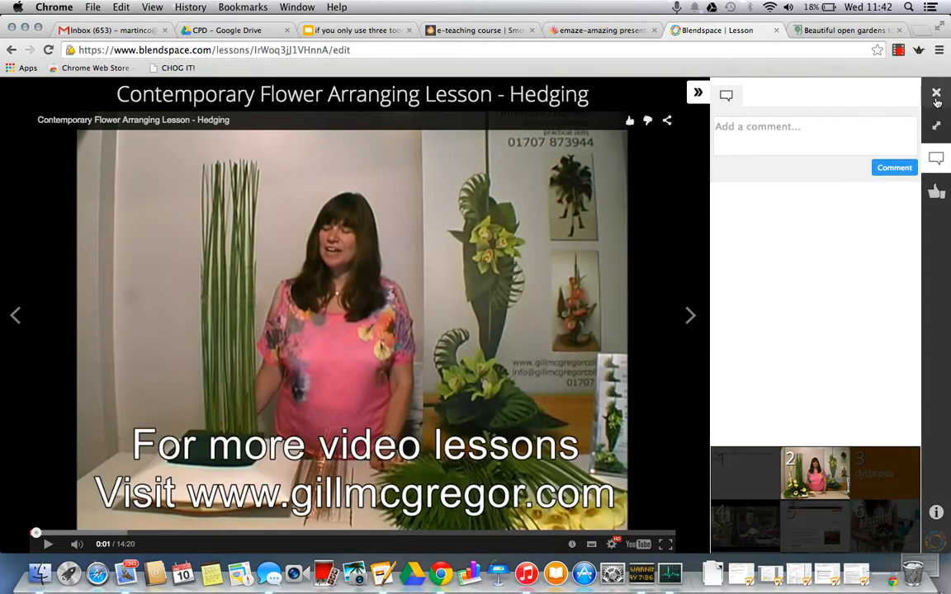
left_click(937, 97)
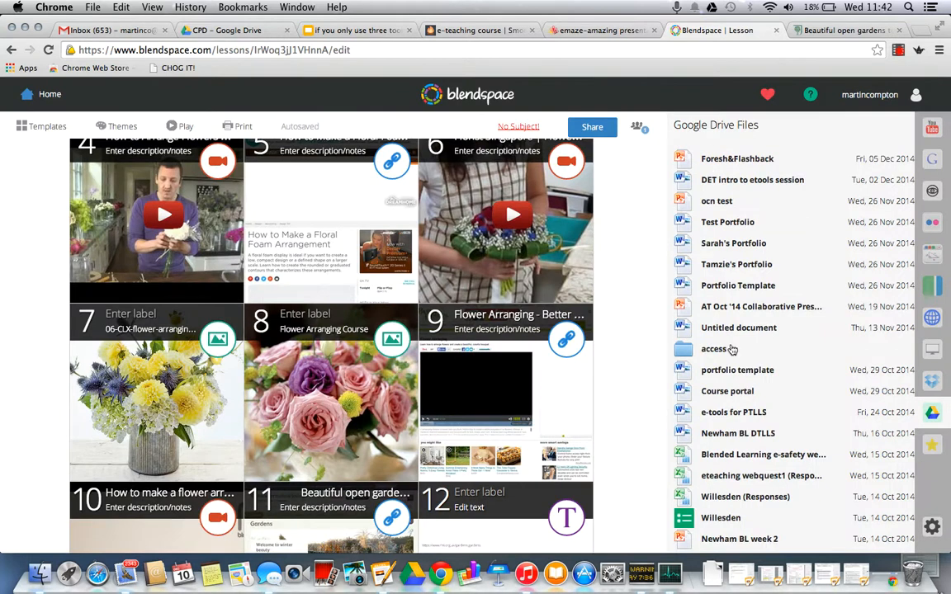
Step: Replace the dyspraxia presentation in tile 3 with the YouTube video The Emotions - Flowers from the flowers search
left_click(931, 139)
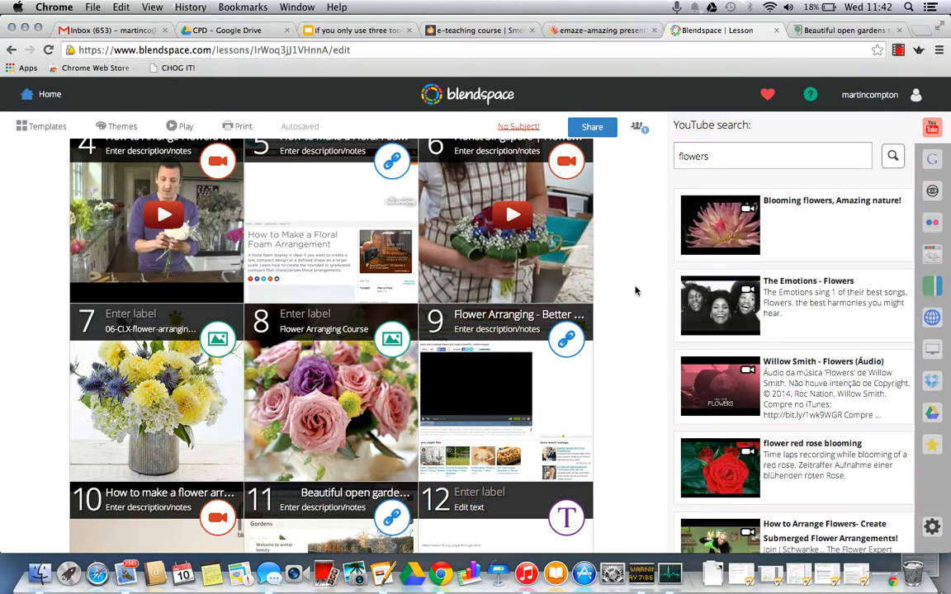
scroll(636, 290, "up", 5)
scroll(636, 291, "down", 9)
scroll(636, 290, "up", 5)
mouse_move(817, 305)
left_click_drag(850, 312, 489, 256)
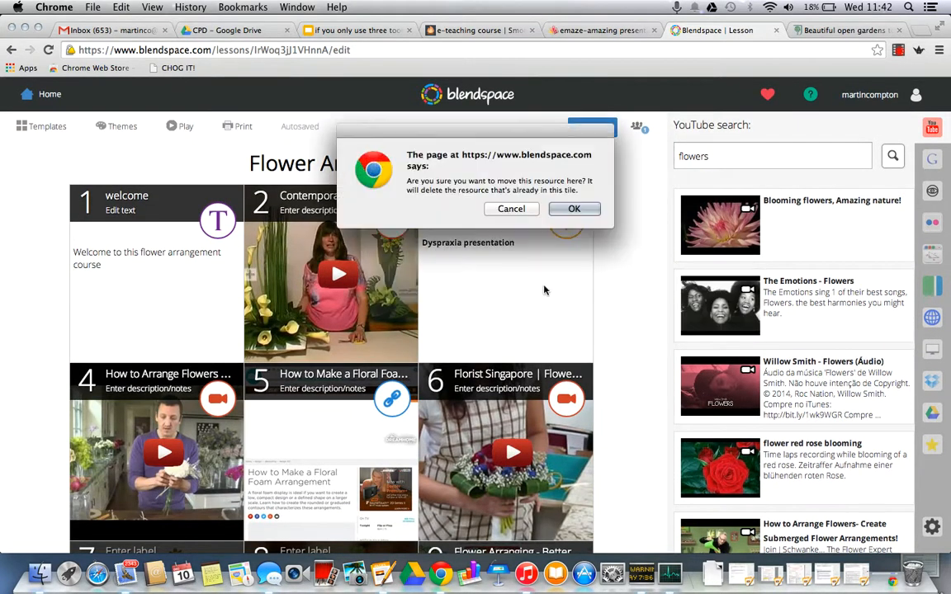
left_click(582, 212)
left_click(577, 220)
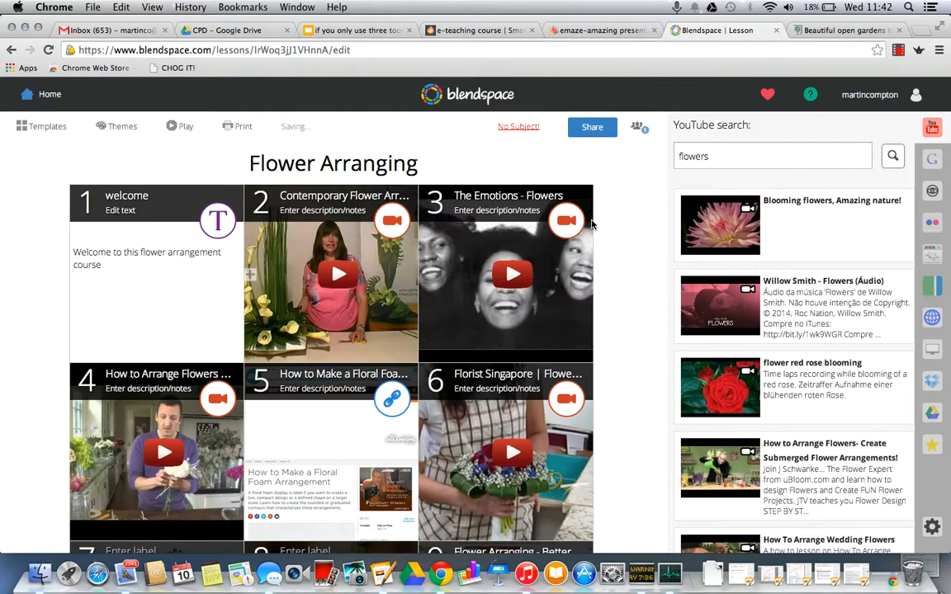
Step: Replace the gardens text in tile 12 with the YouTube video Blooming flowers, Amazing nature!
scroll(615, 280, "down", 6)
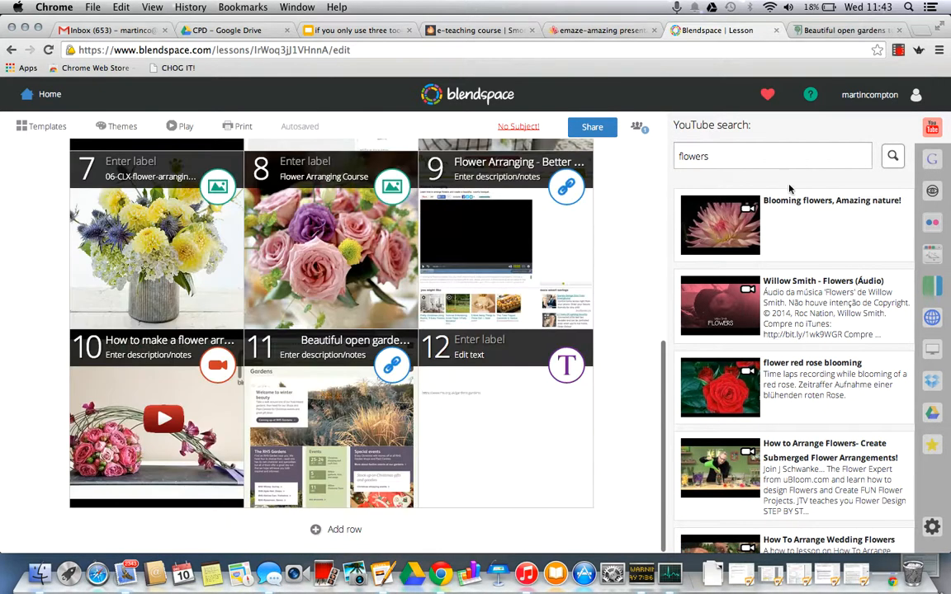
left_click_drag(809, 227, 562, 408)
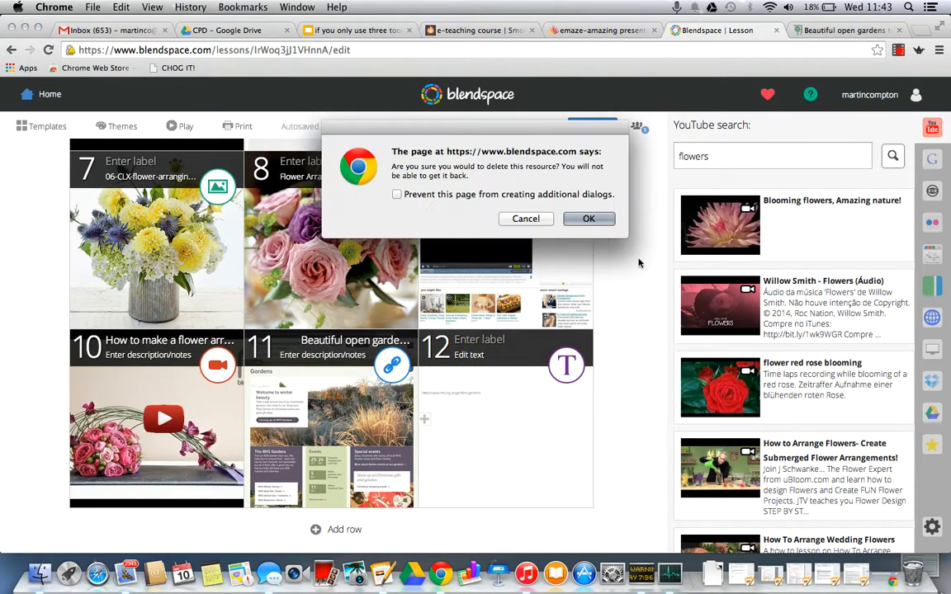
left_click(589, 220)
Step: Open the lesson's sharing options, highlight the lesson link, display its QR code, and close the dialog
scroll(636, 291, "up", 10)
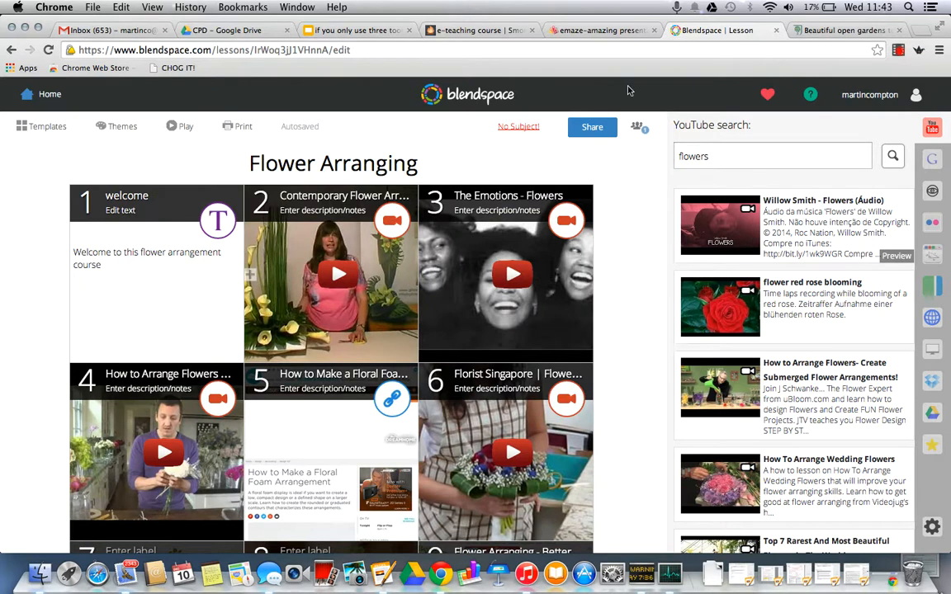
left_click(600, 132)
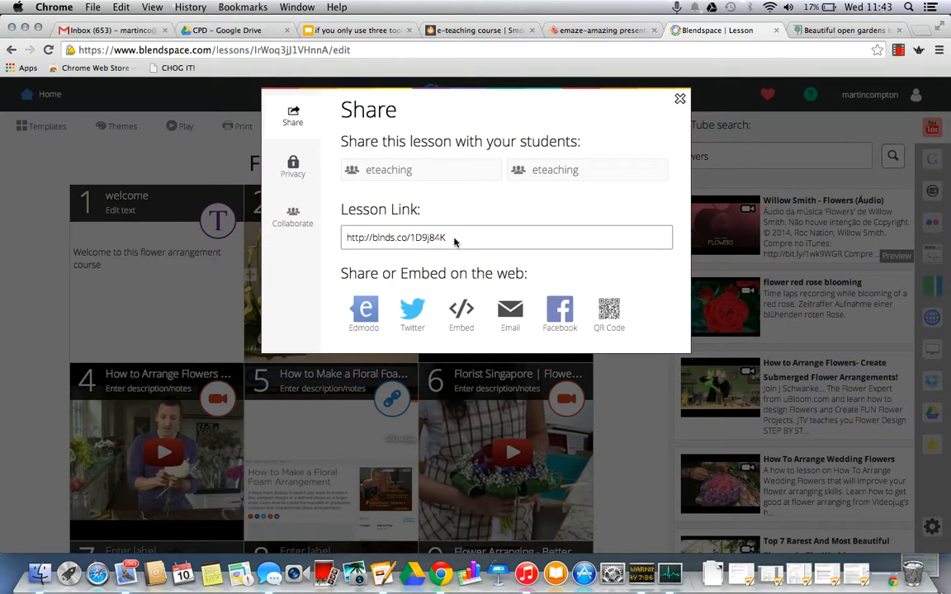
left_click_drag(453, 241, 323, 239)
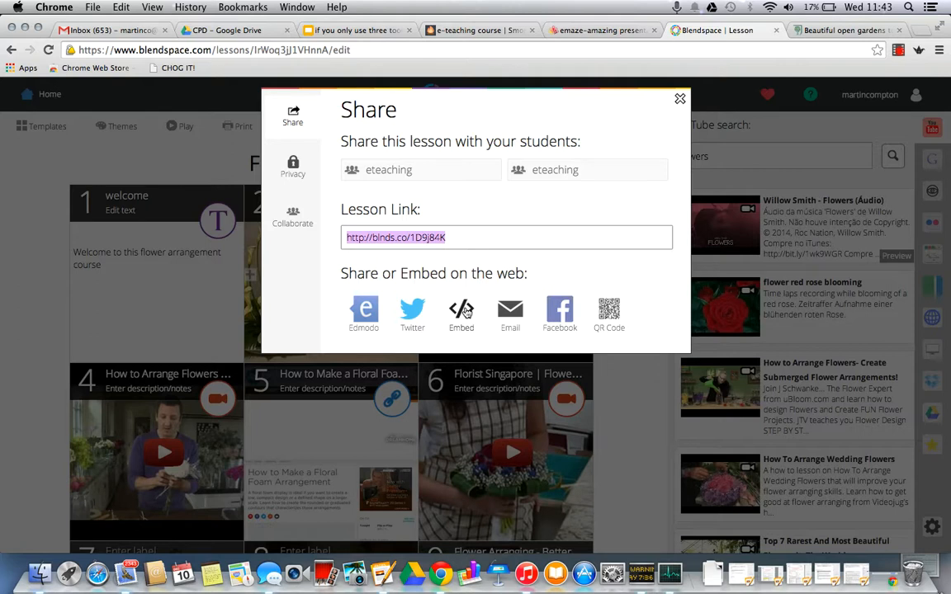
left_click(609, 319)
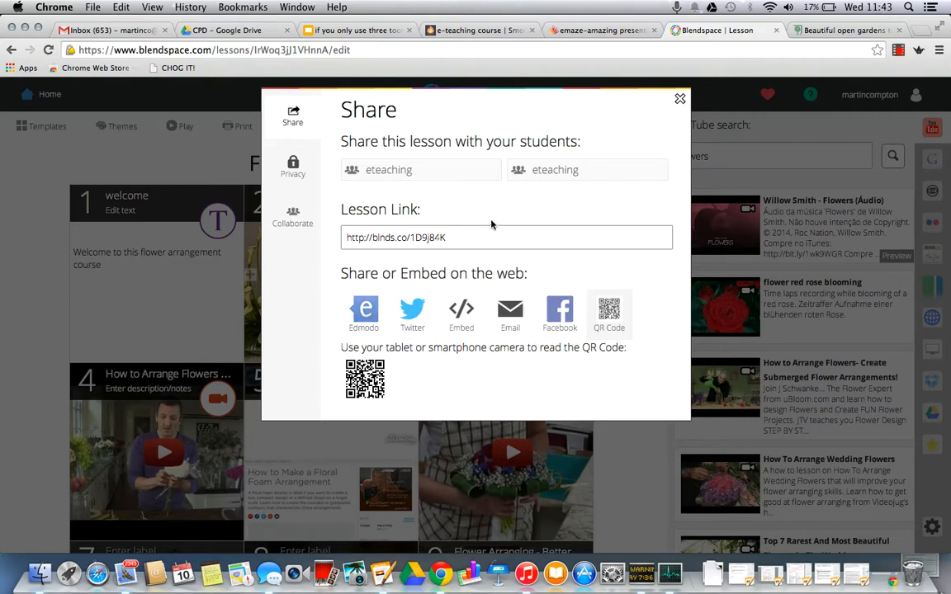
left_click(413, 237)
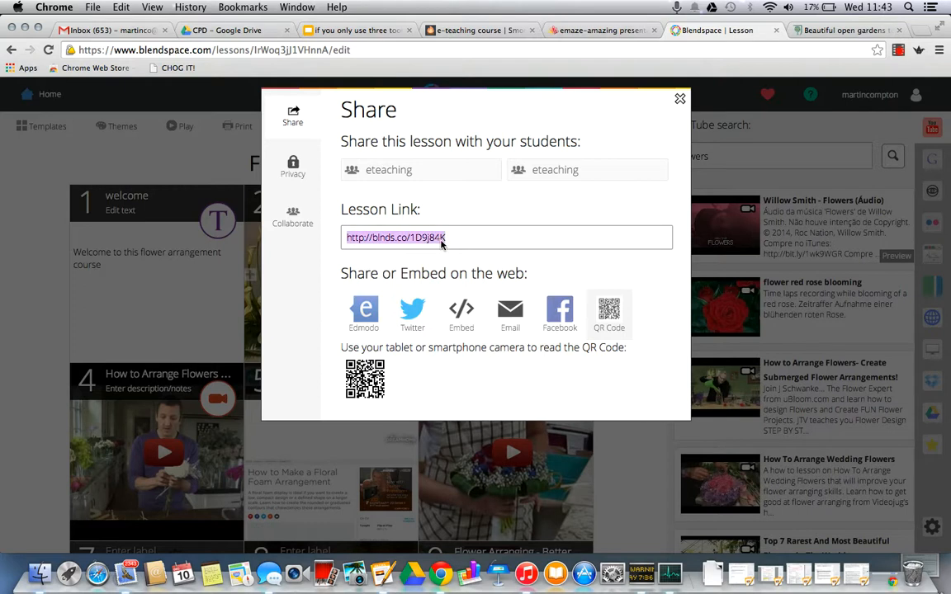
left_click(680, 100)
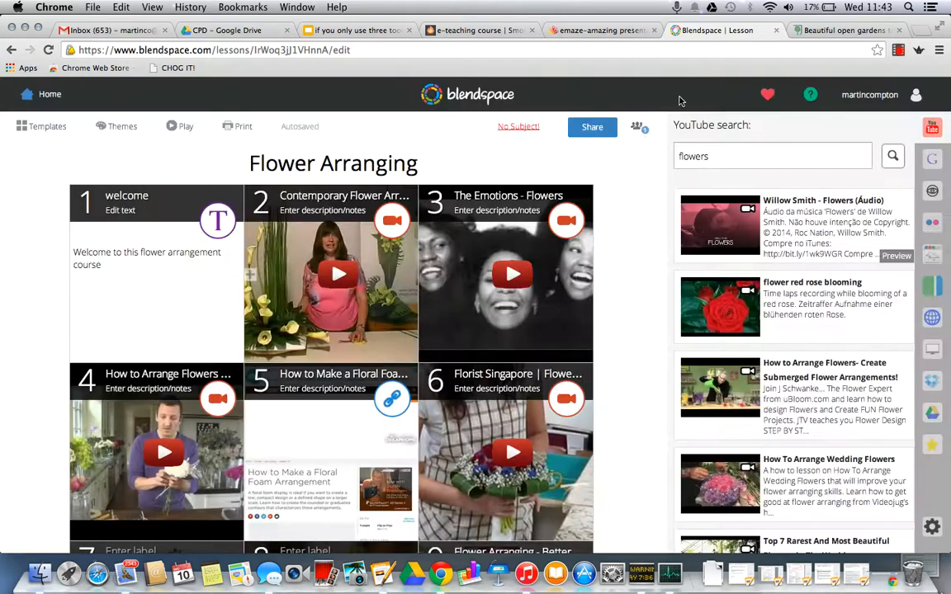
Step: Reopen the sharing options, highlight the lesson link, examine who can view and copy the lesson, and close the dialog
left_click(592, 128)
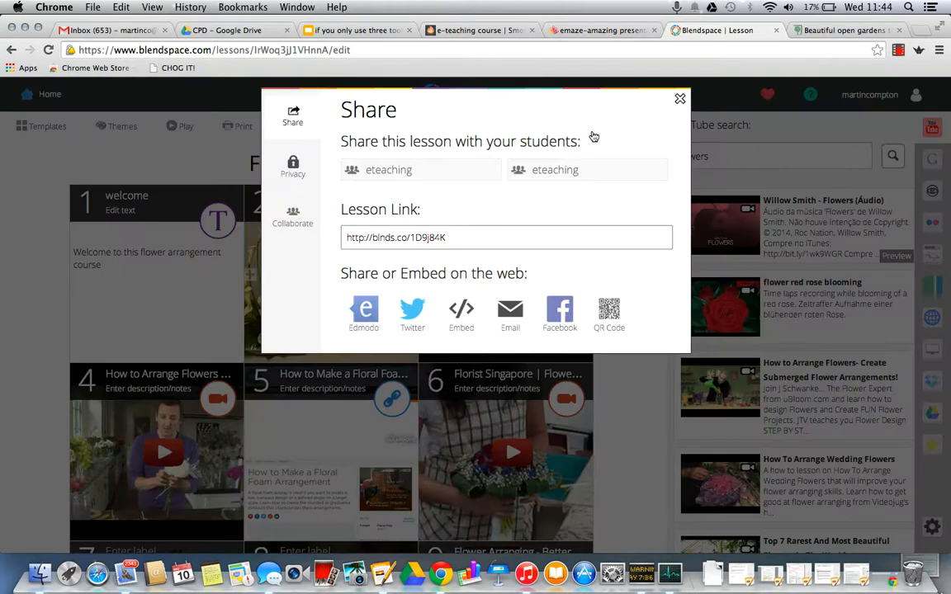
left_click(426, 237)
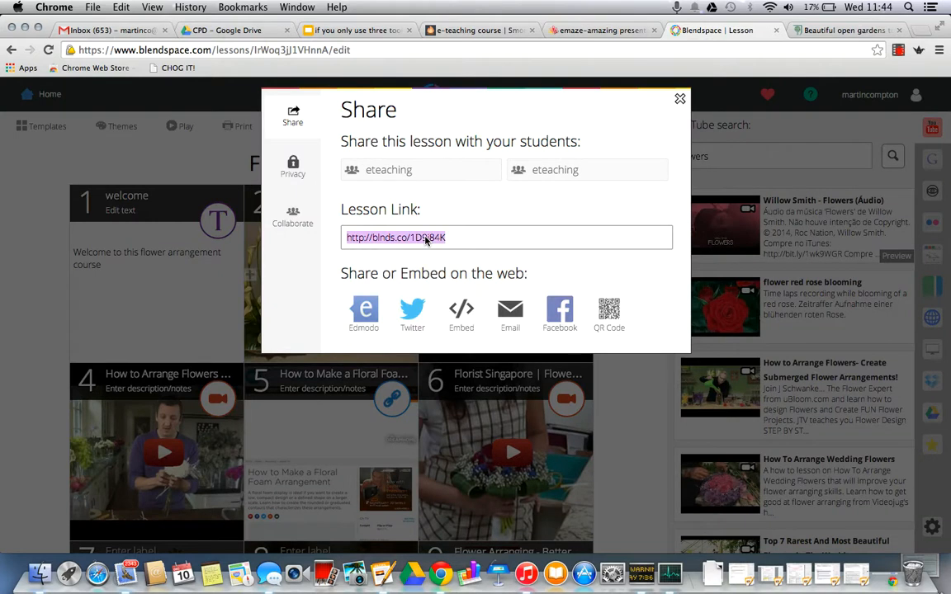
left_click(299, 176)
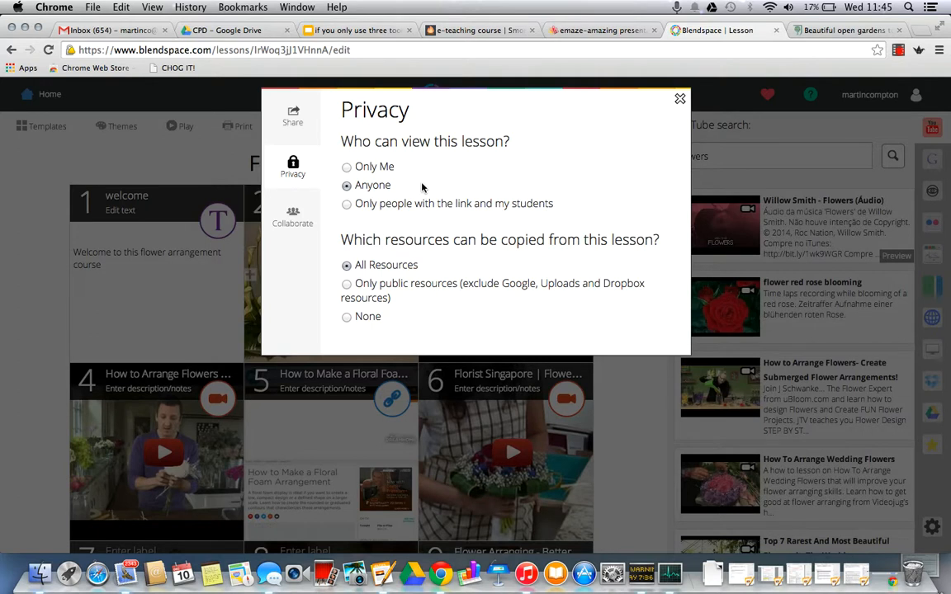
left_click(679, 99)
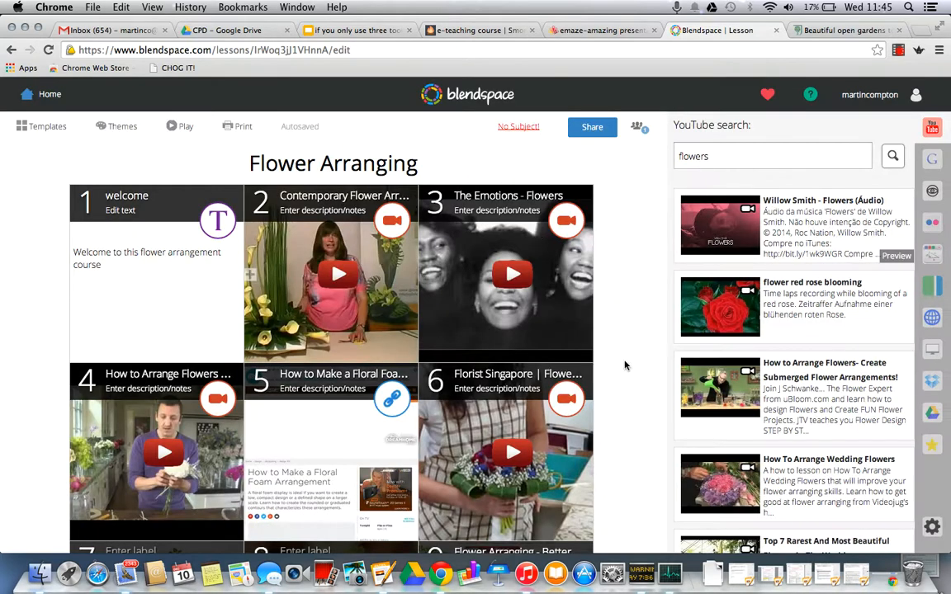
Step: Look over the lesson's tiles, check its privacy options again, and close the dialog
scroll(611, 363, "down", 5)
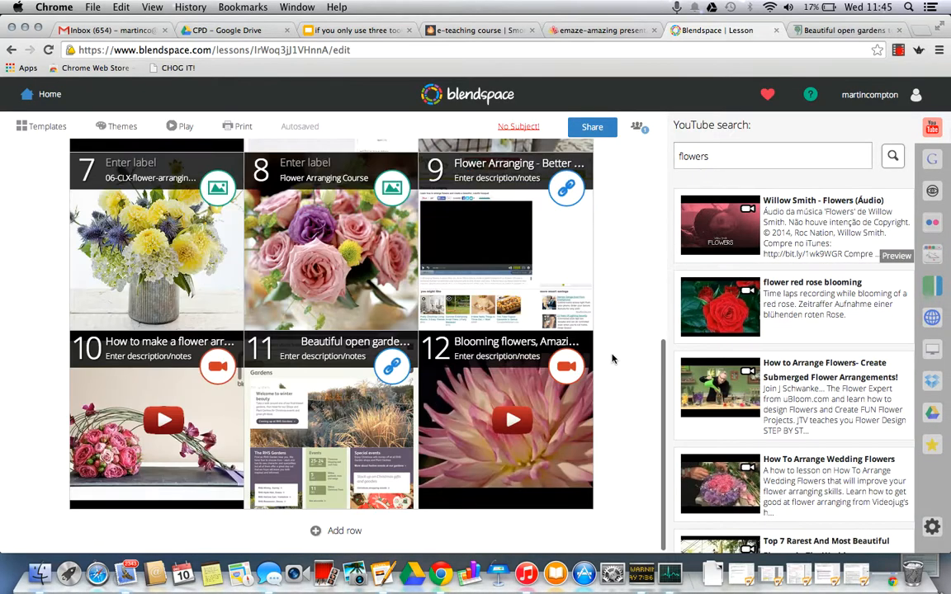
scroll(611, 359, "up", 5)
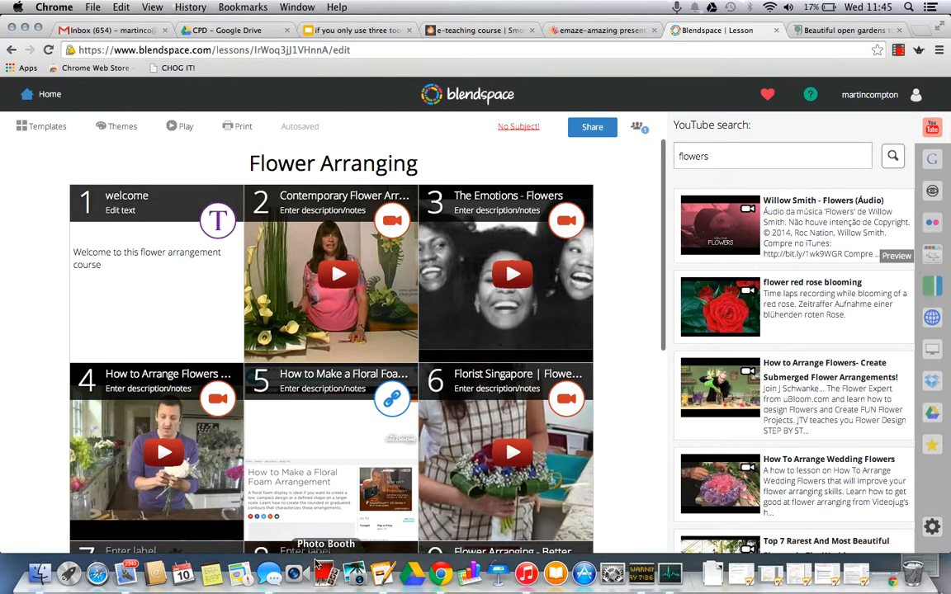
mouse_move(433, 347)
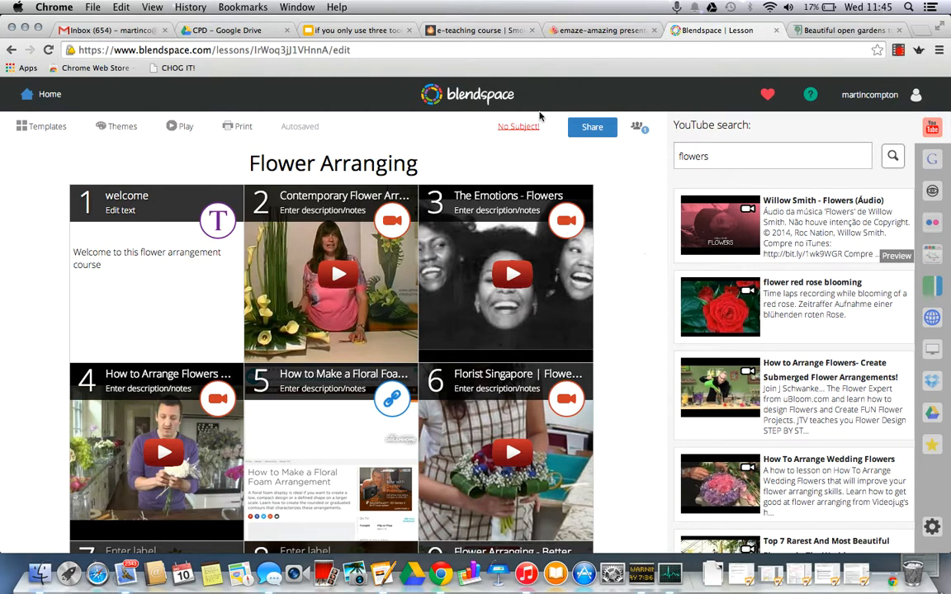
left_click(592, 126)
left_click(292, 168)
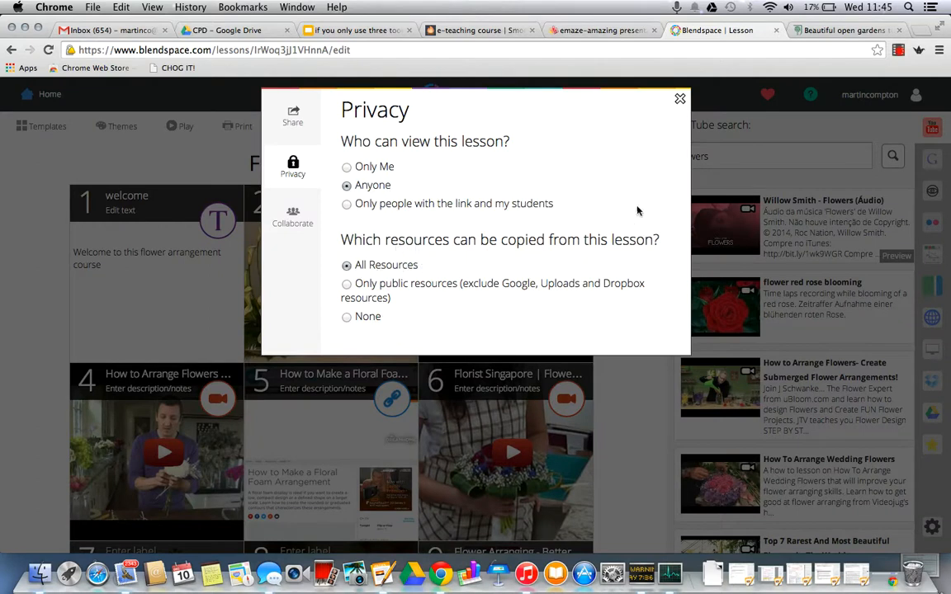
left_click(679, 98)
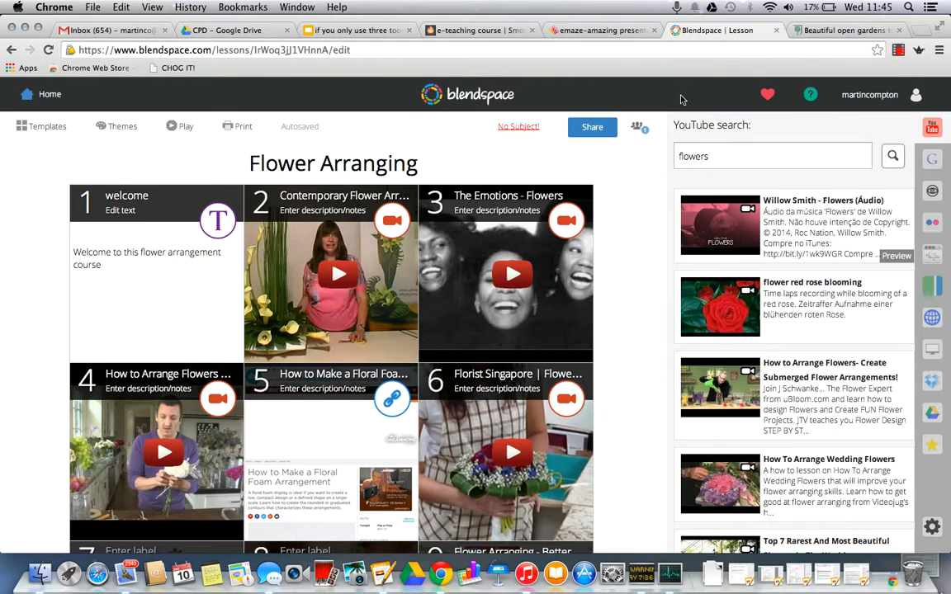
Step: Review the lesson's tiles once more, open its sharing options, and highlight the lesson link
scroll(664, 257, "down", 5)
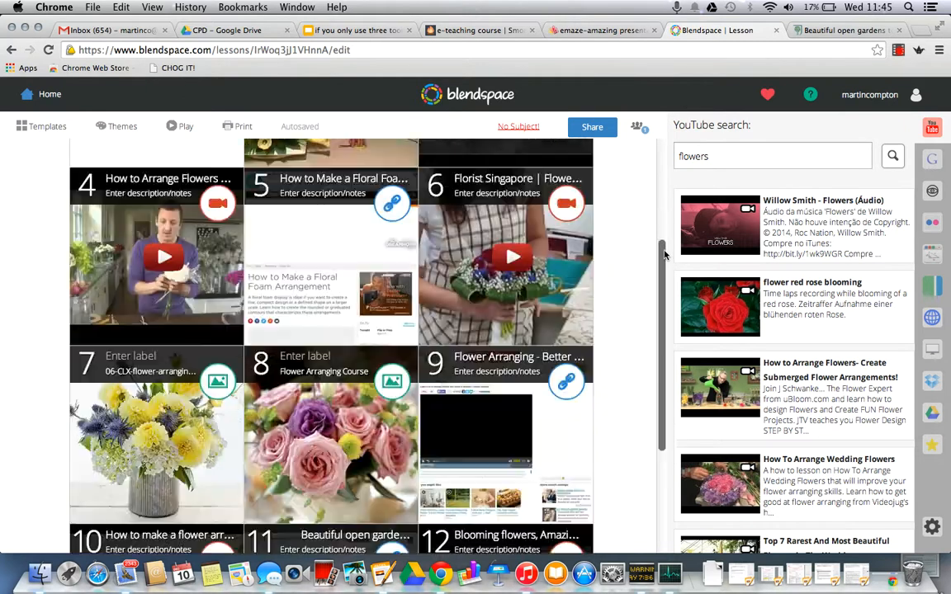
scroll(664, 256, "down", 3)
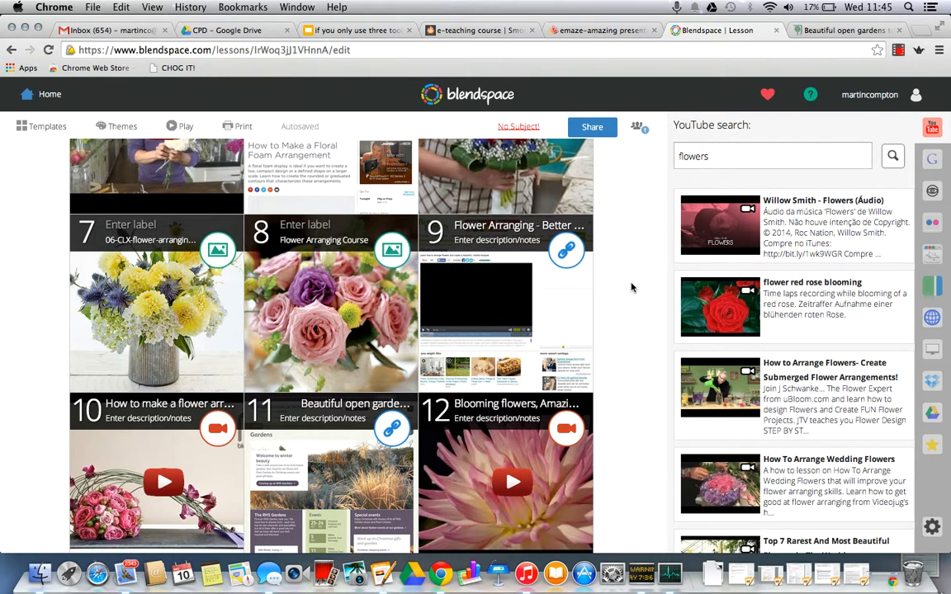
scroll(632, 330, "up", 8)
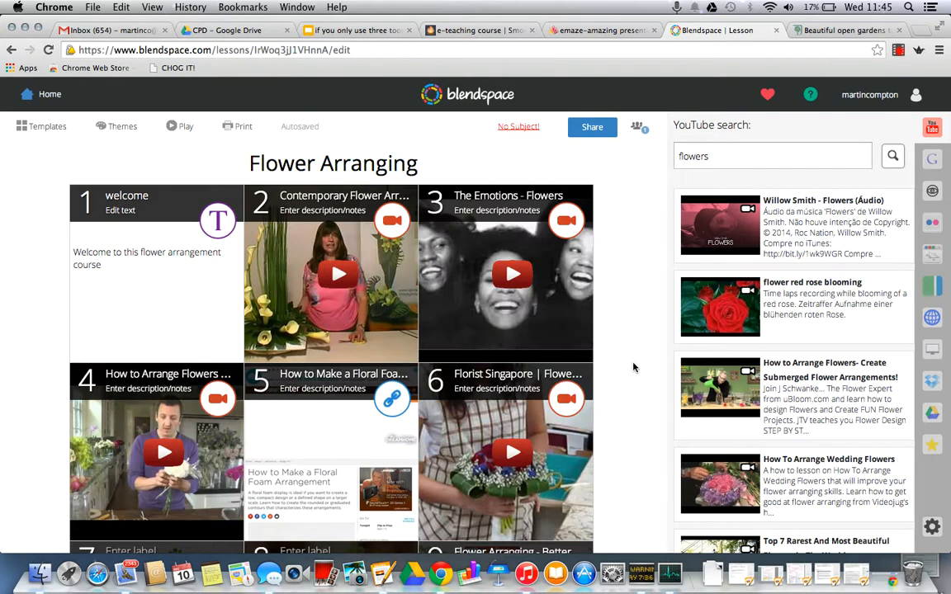
scroll(634, 367, "down", 1)
scroll(634, 367, "up", 1)
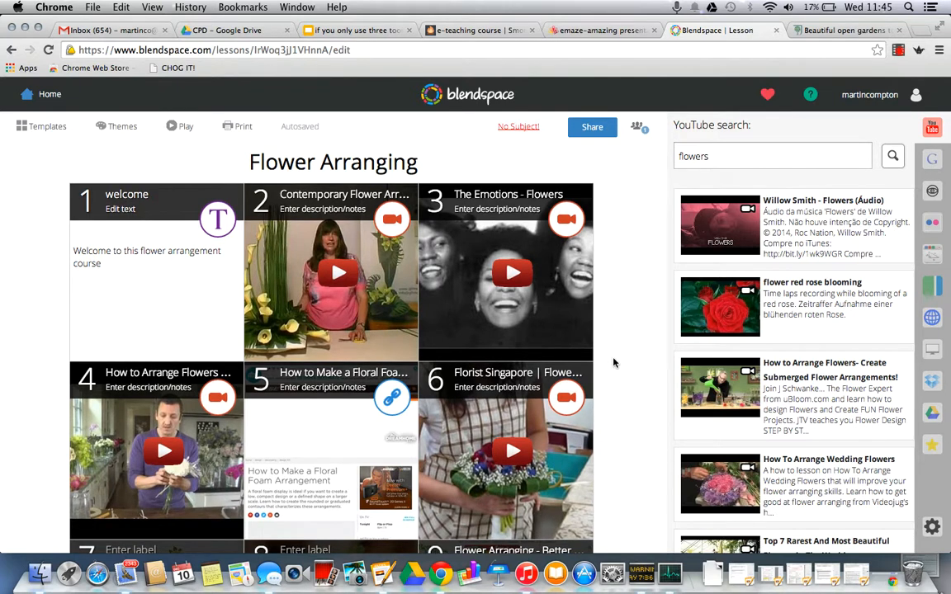
scroll(613, 355, "up", 1)
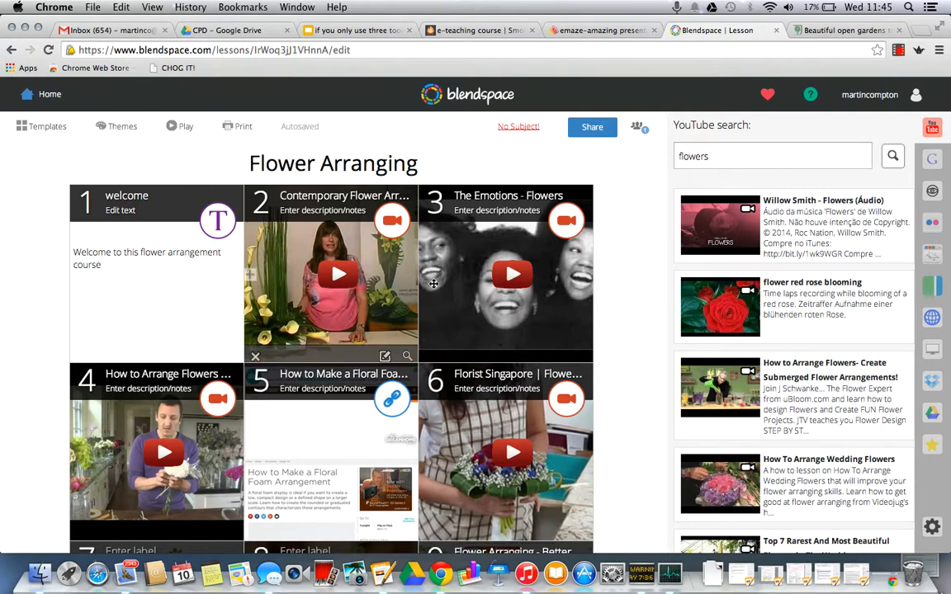
left_click(591, 128)
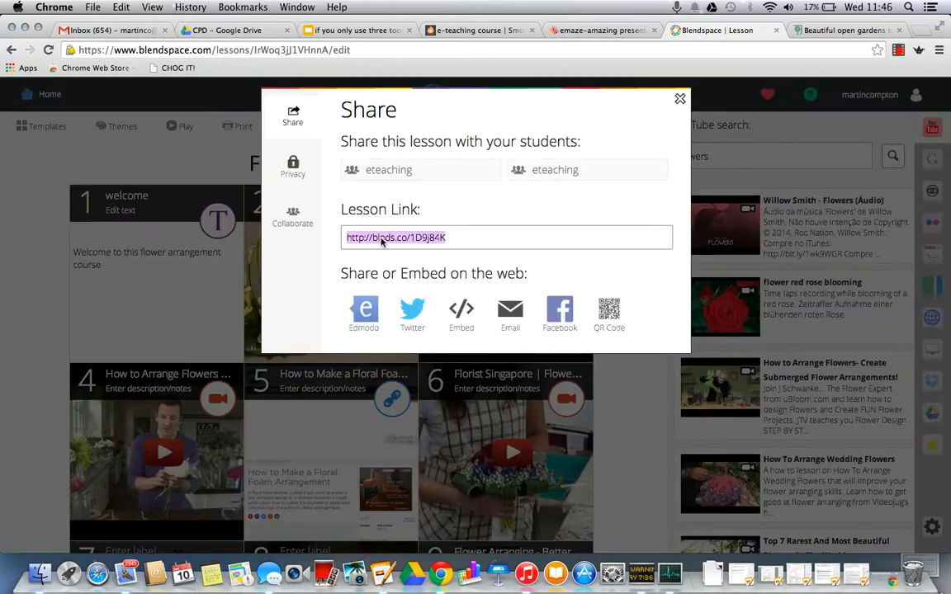
Step: Reopen the lesson's sharing options, share it with the first eteaching class, deselect that class, and close the dialog
left_click(679, 98)
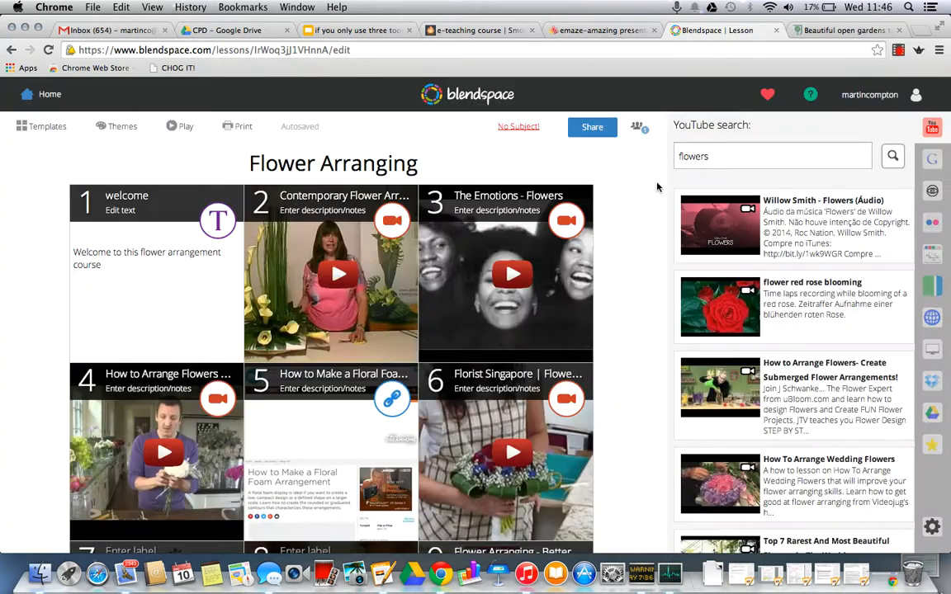
left_click(590, 128)
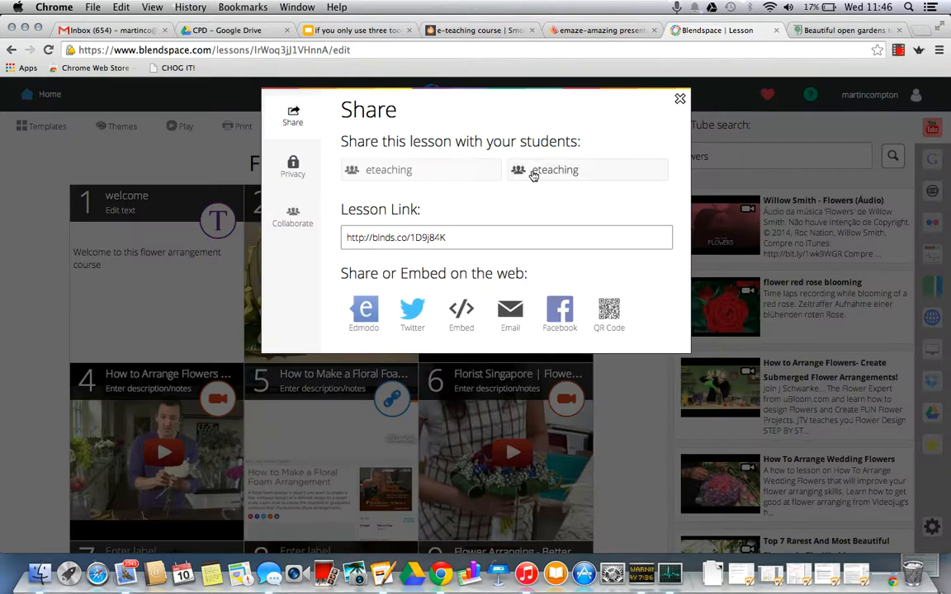
left_click(388, 178)
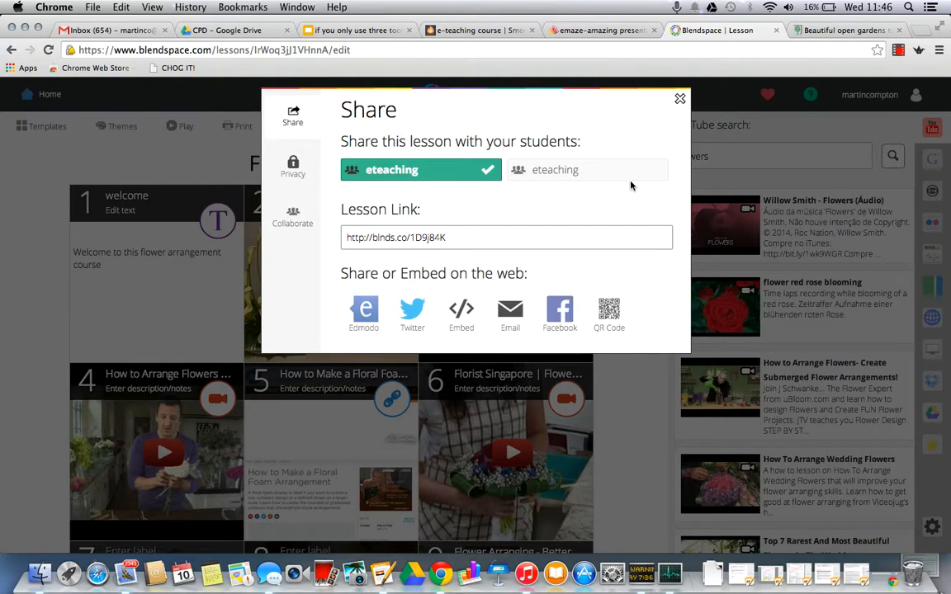
left_click(454, 176)
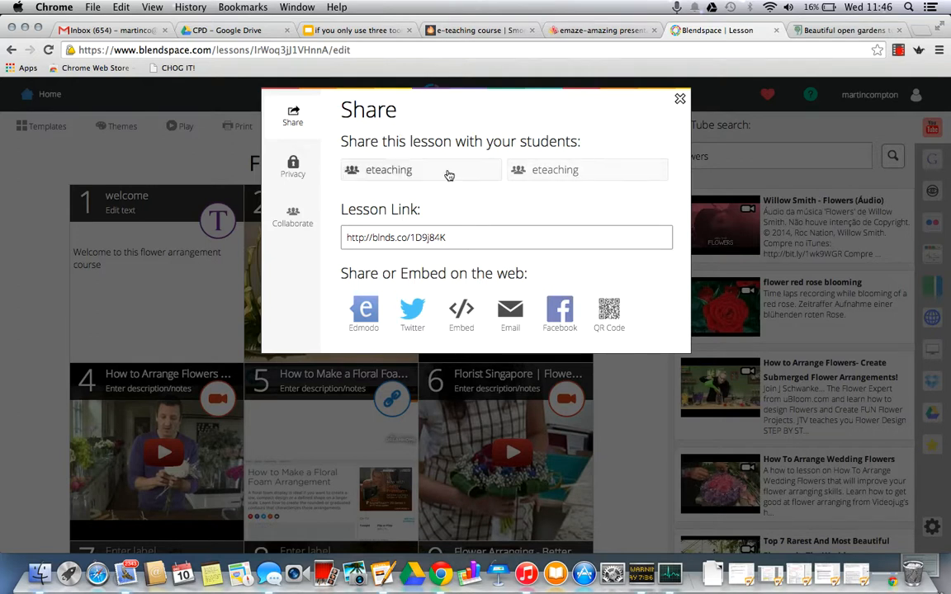
left_click(680, 101)
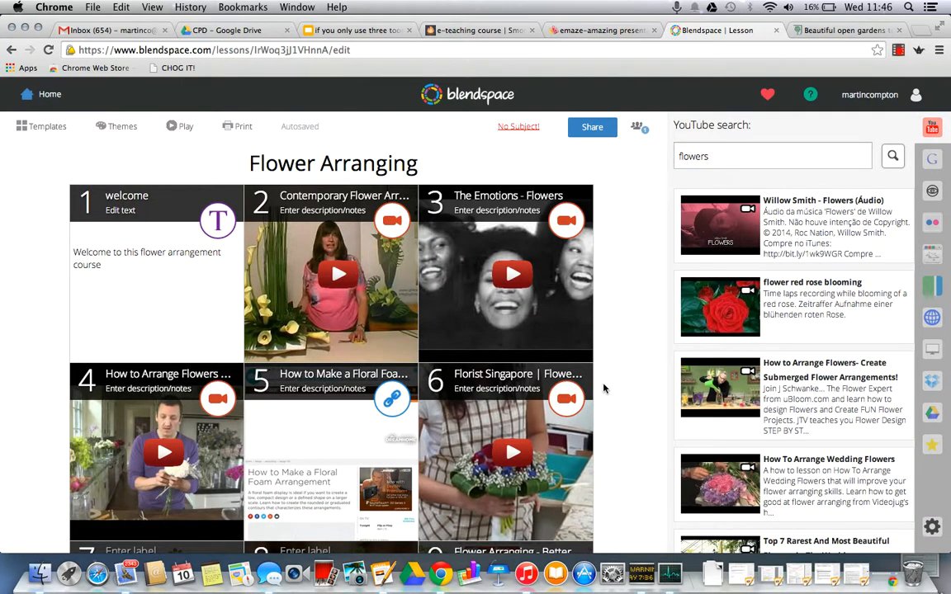
Step: Return to the lesson list, open tracking for the Flower Arranging lesson to view its class choices, and go back
left_click(56, 98)
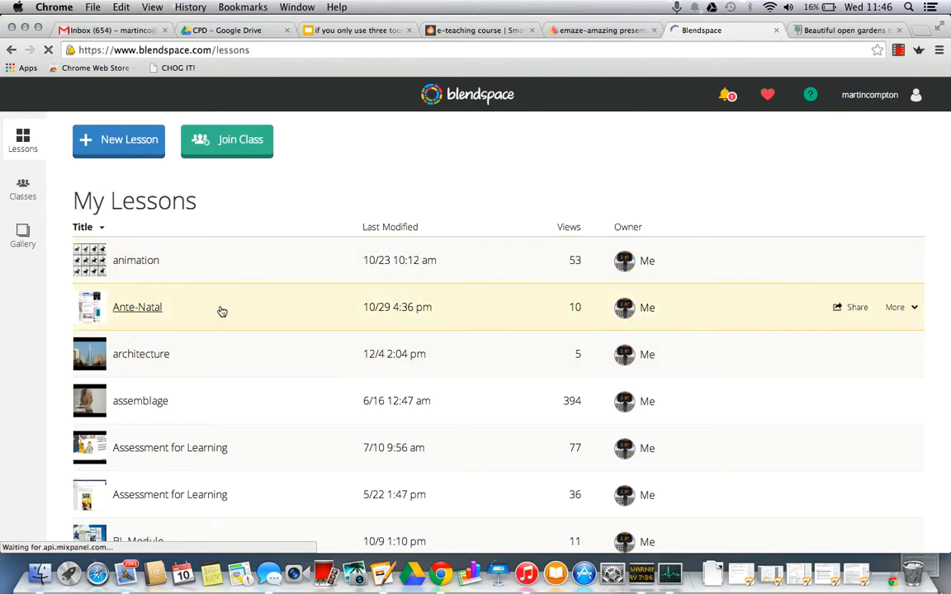
scroll(225, 312, "down", 5)
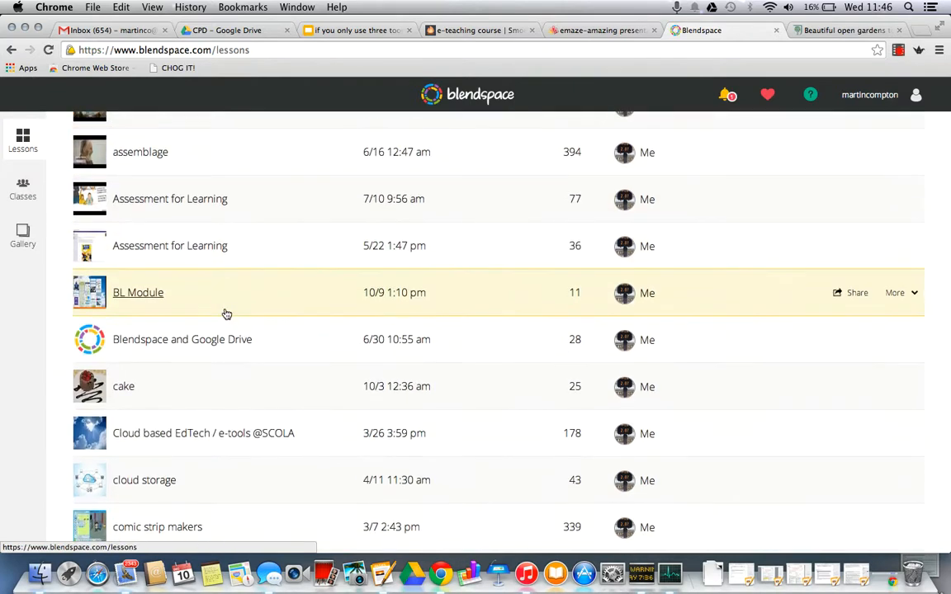
scroll(226, 313, "down", 10)
scroll(192, 331, "down", 6)
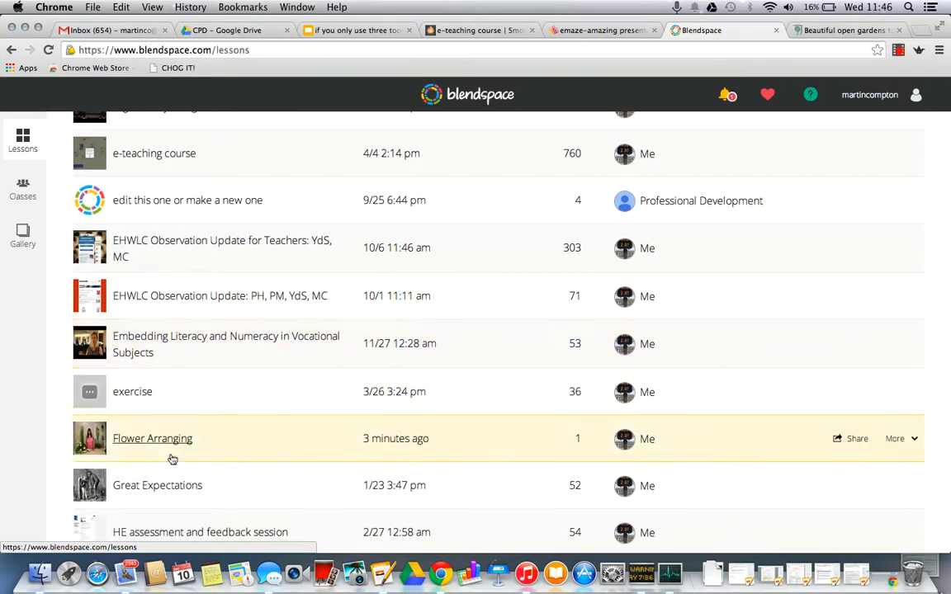
left_click(915, 440)
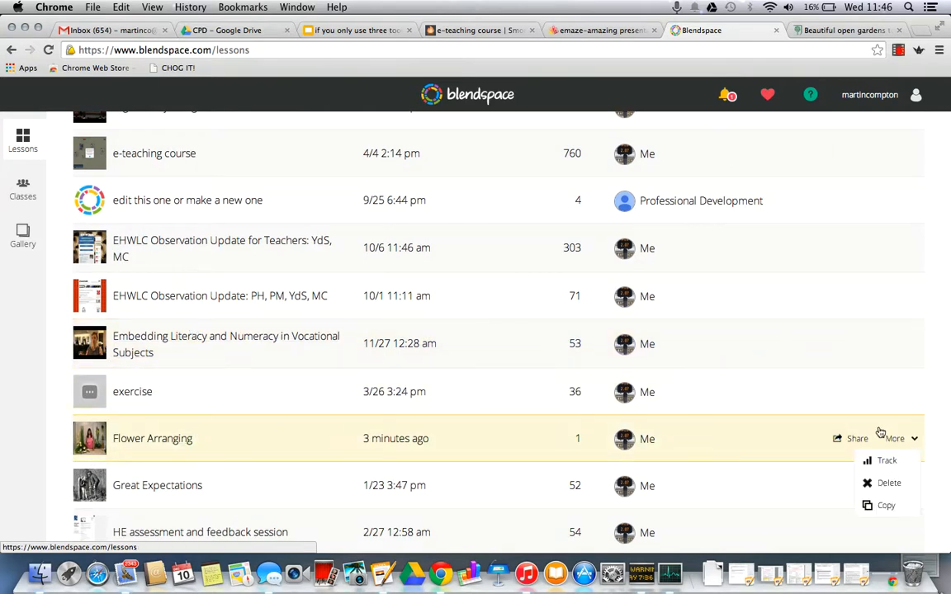
left_click(889, 460)
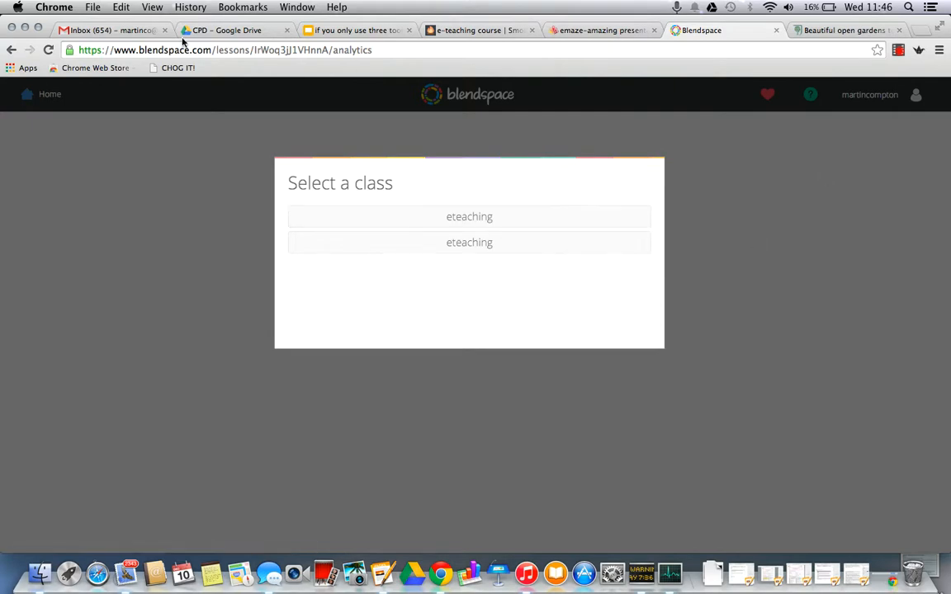
left_click(12, 50)
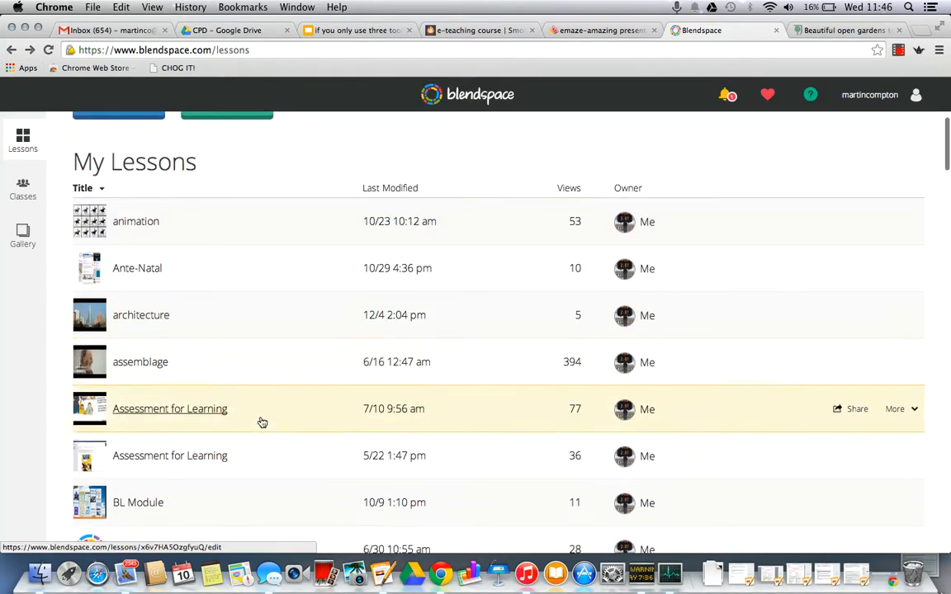
Step: Add a class named test1 with the grade level Other to My Classes
left_click(22, 191)
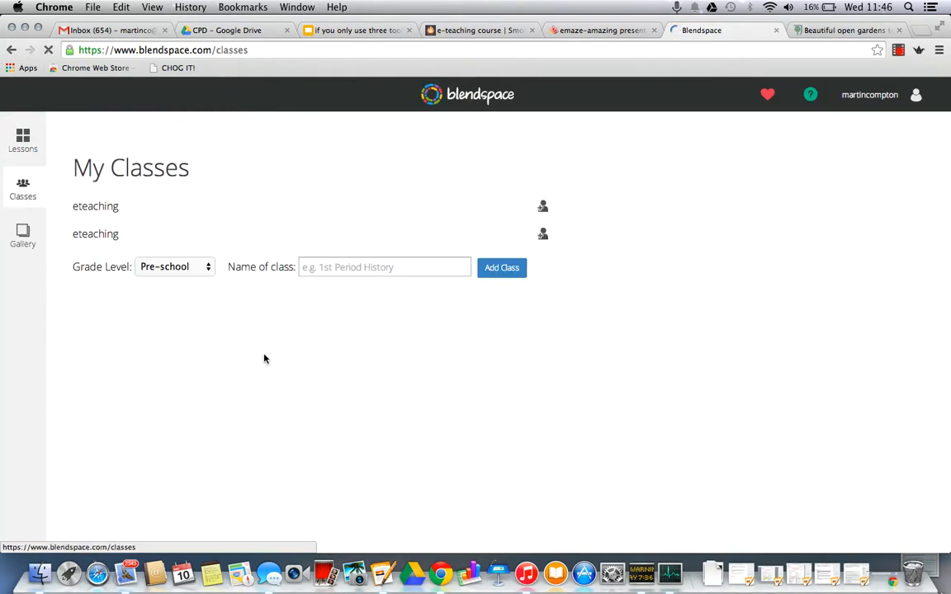
left_click(208, 266)
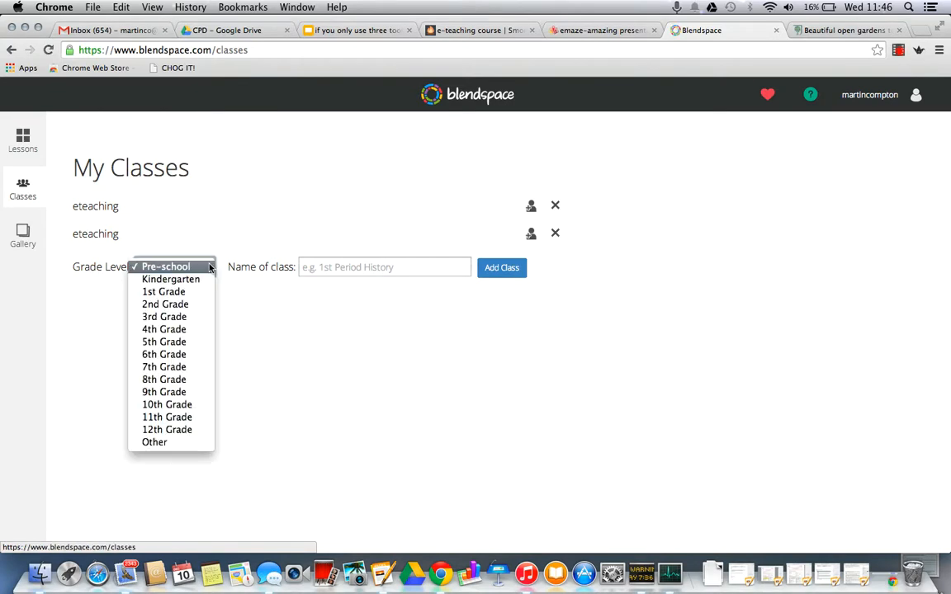
left_click(183, 443)
left_click(387, 266)
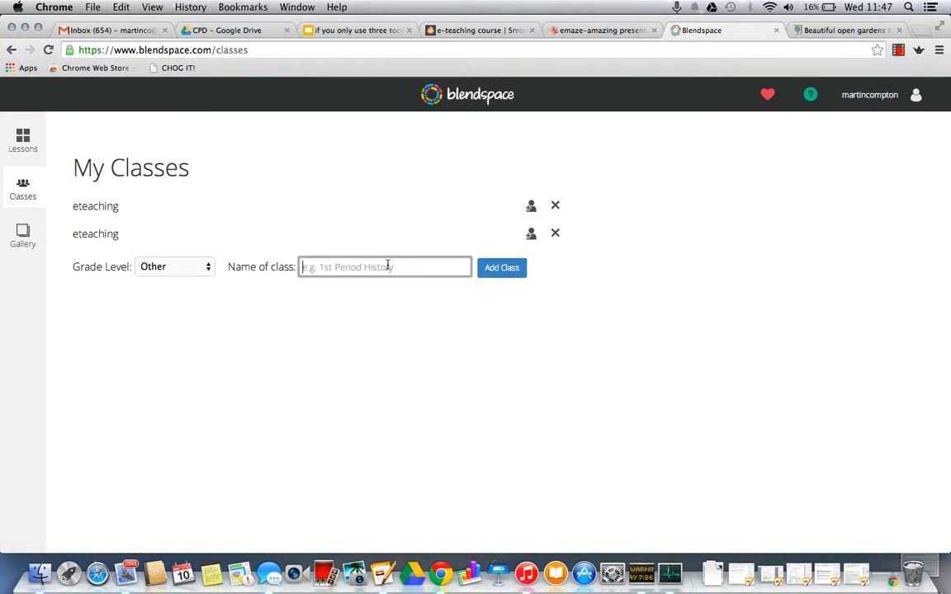
type("test1")
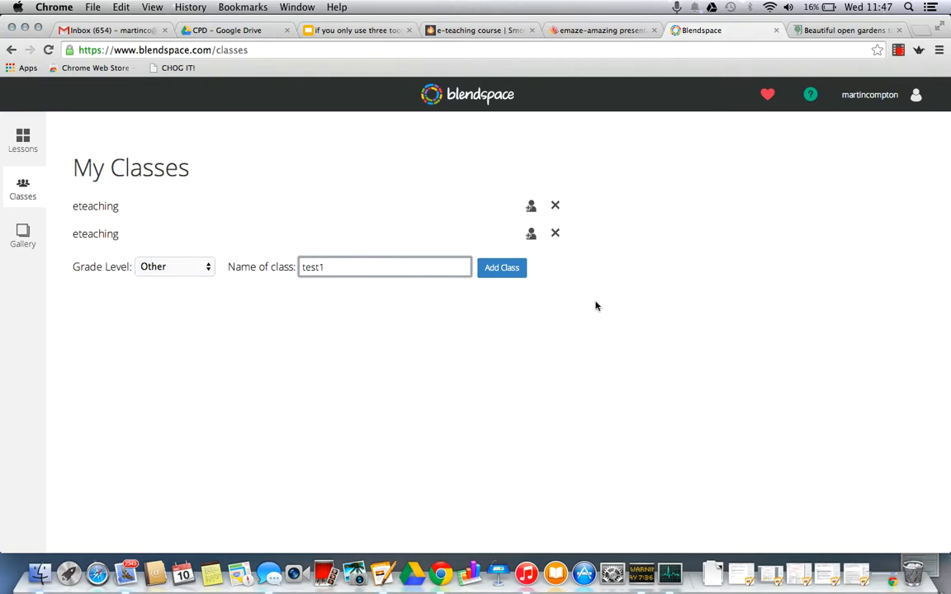
left_click(508, 272)
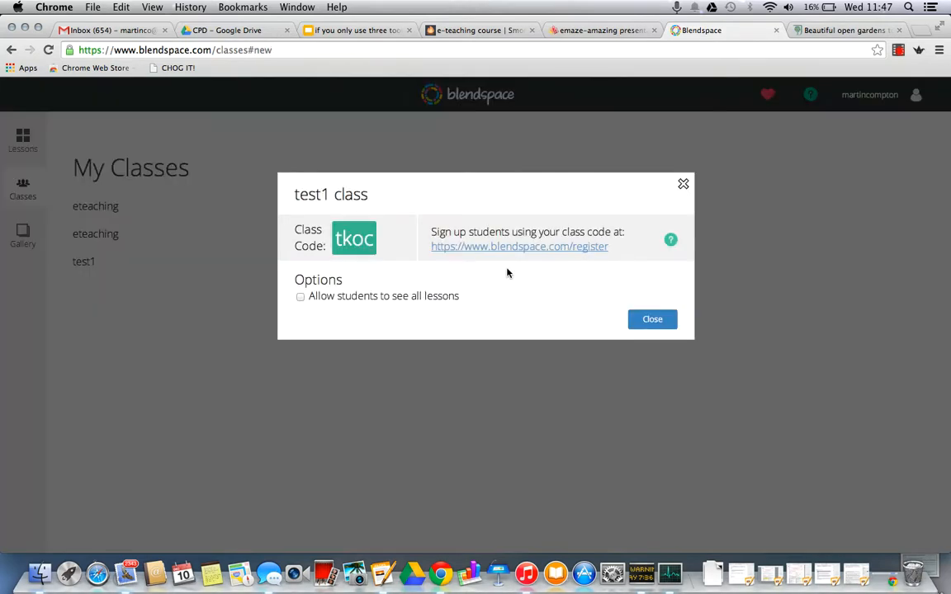
Step: Highlight the test1 class code, review the student sign-up details, and close the class dialog
triple_click(372, 236)
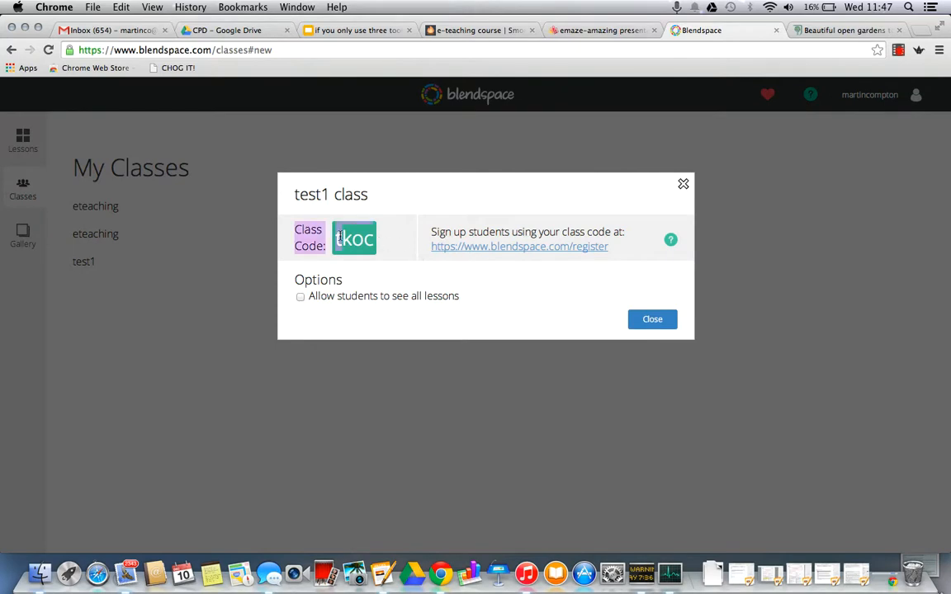
left_click(386, 237)
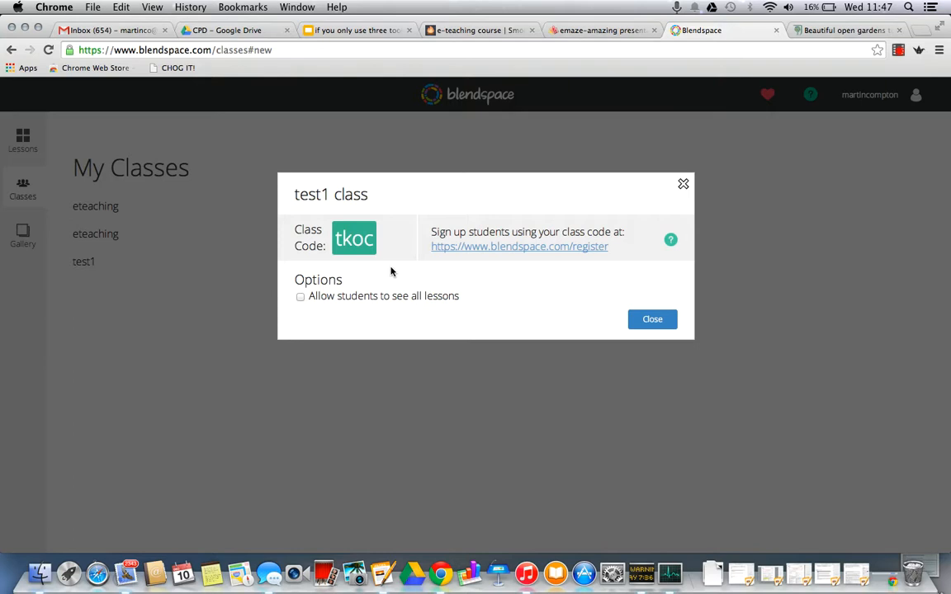
left_click(636, 318)
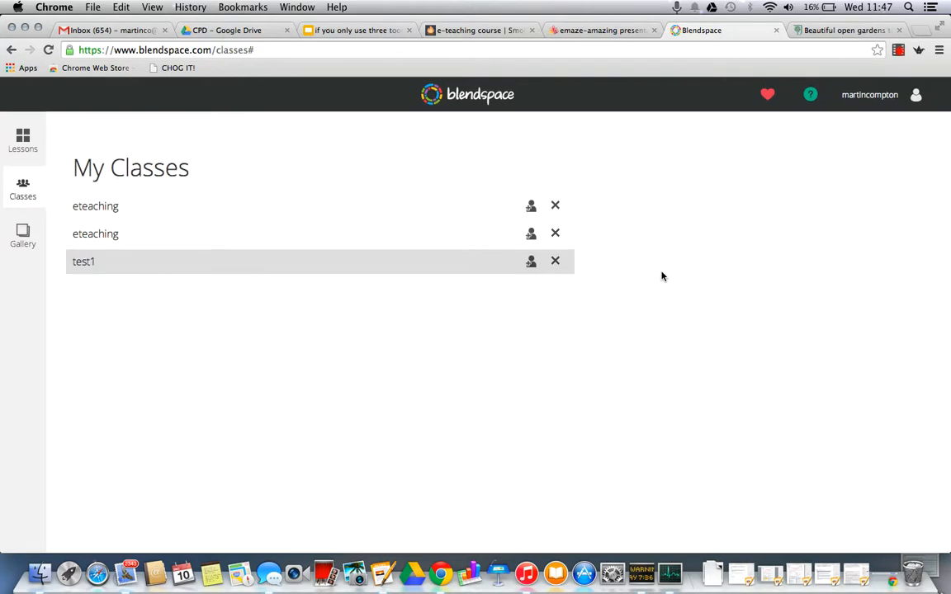
Step: Return to the lesson list and open the Flower Arranging lesson for editing
left_click(22, 142)
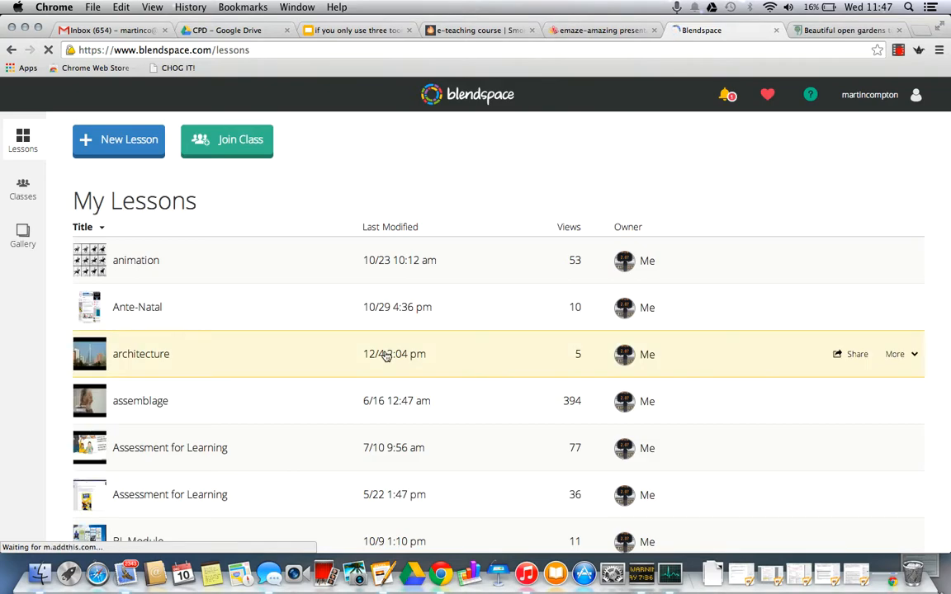
scroll(235, 355, "down", 10)
scroll(236, 355, "down", 8)
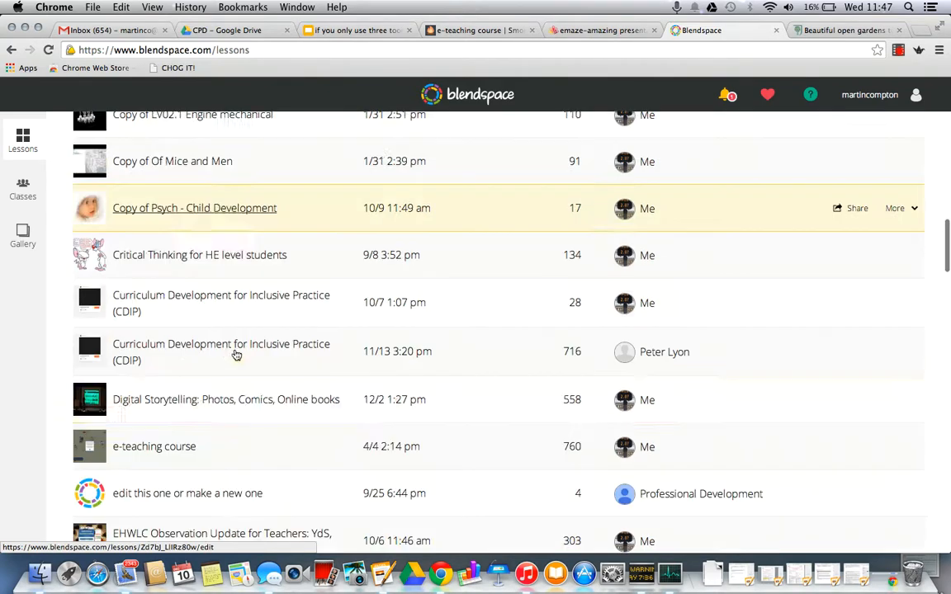
scroll(236, 355, "down", 3)
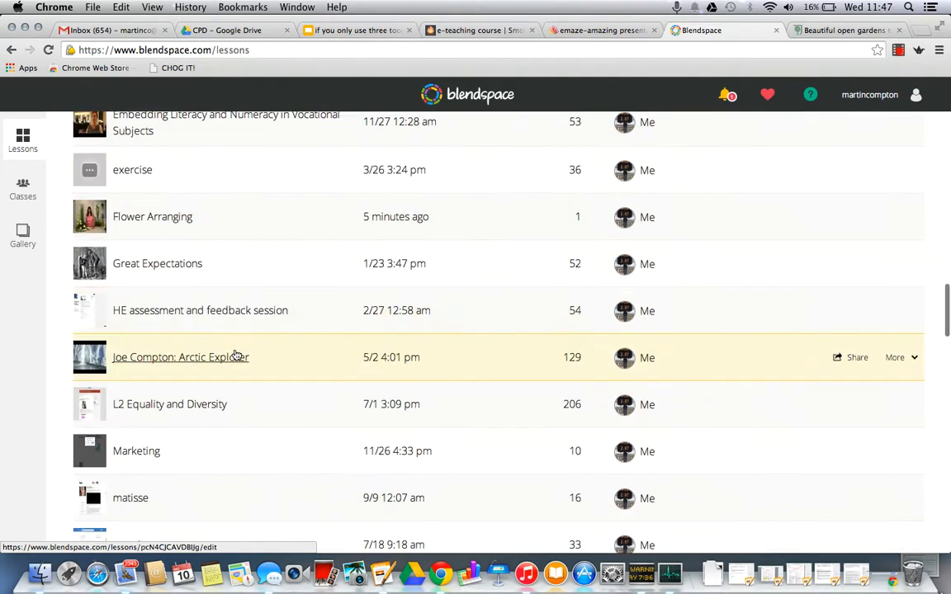
scroll(236, 355, "up", 2)
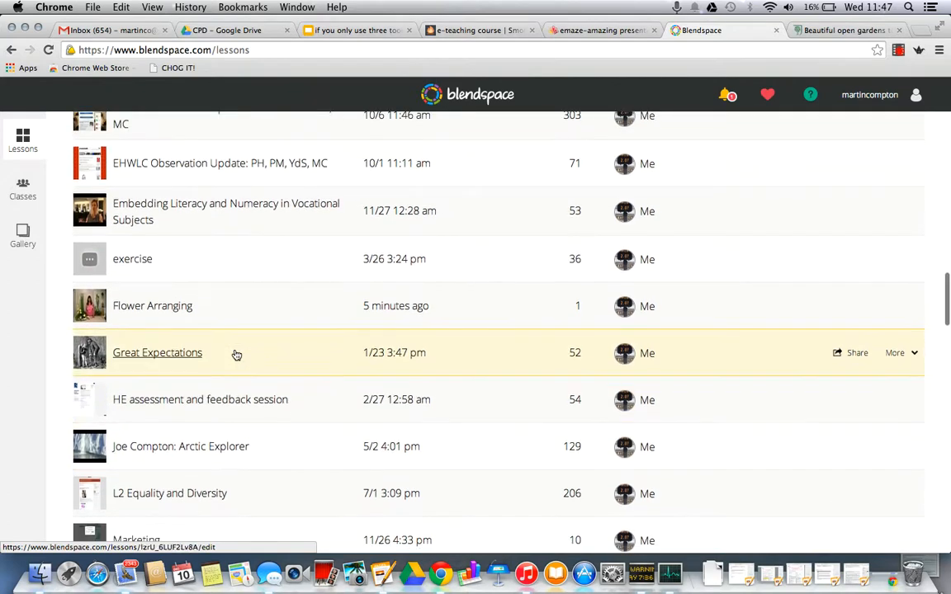
left_click(175, 310)
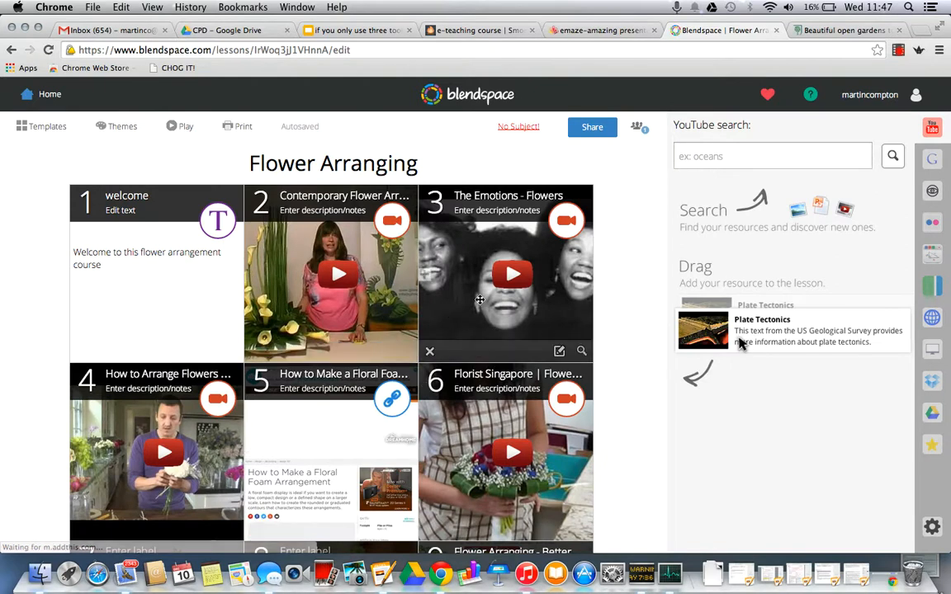
Step: Insert a new tile between tiles 2 and 3 and start a quiz in it
left_click(425, 281)
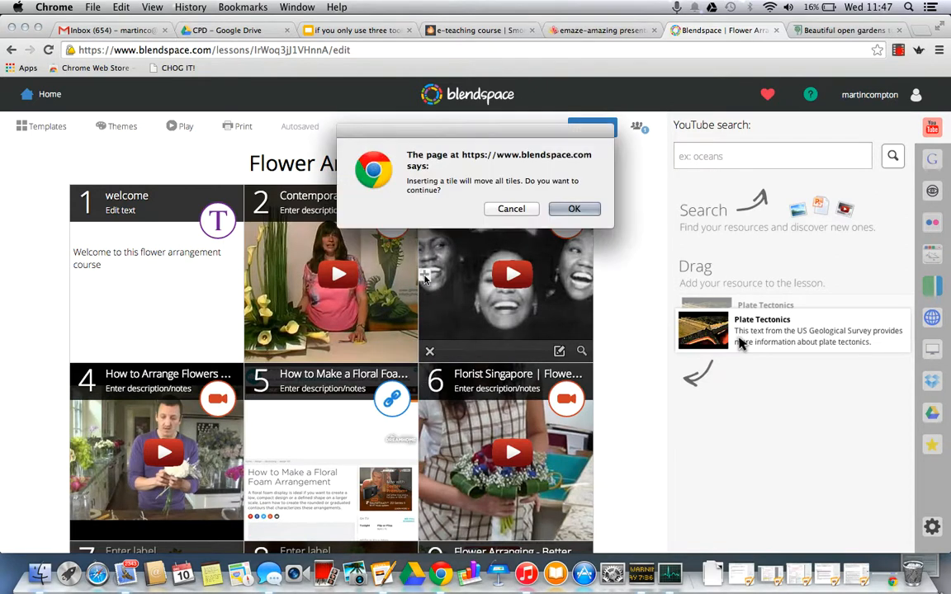
left_click(572, 208)
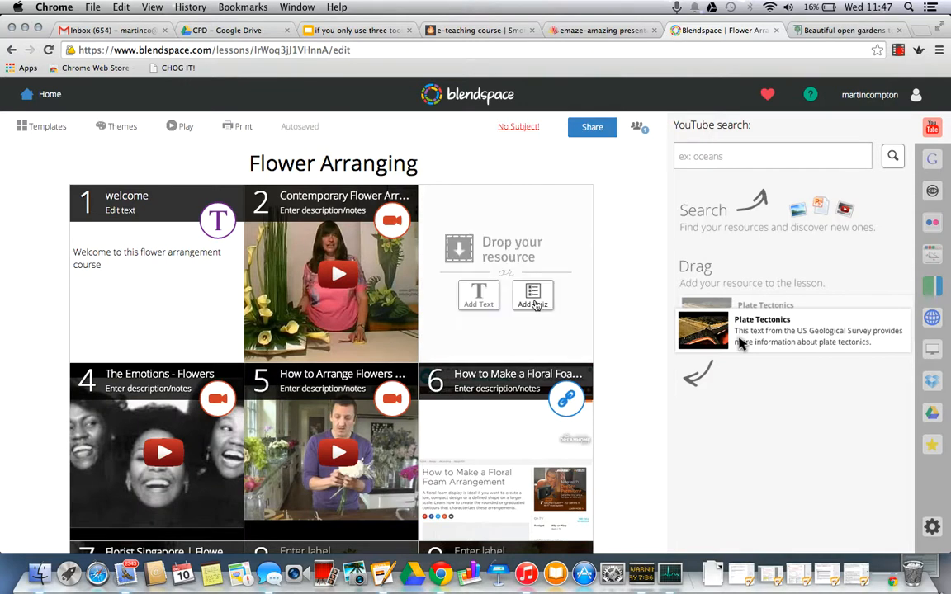
left_click(535, 301)
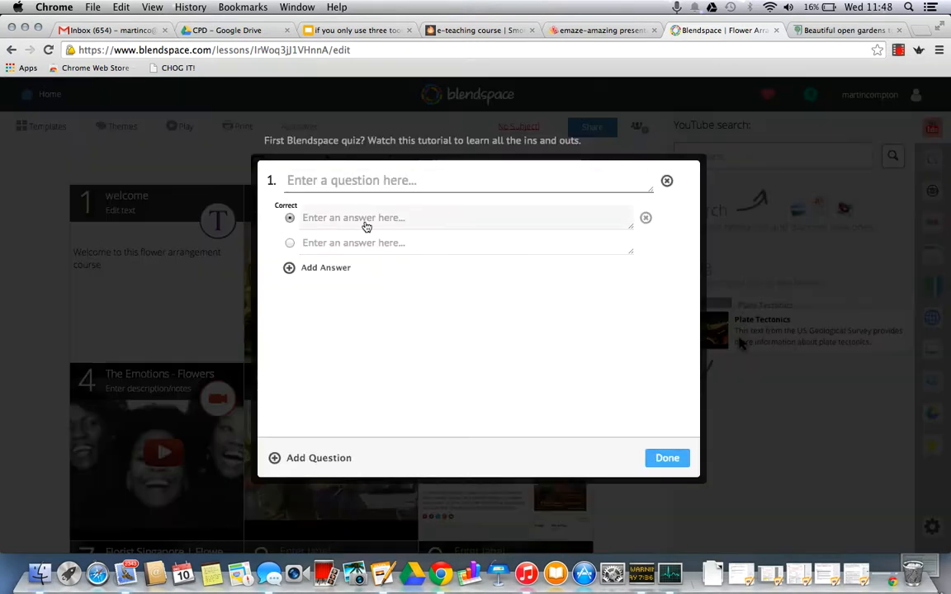
Step: Enter "What is X's favourite arrangement called" as the first quiz question
left_click(367, 183)
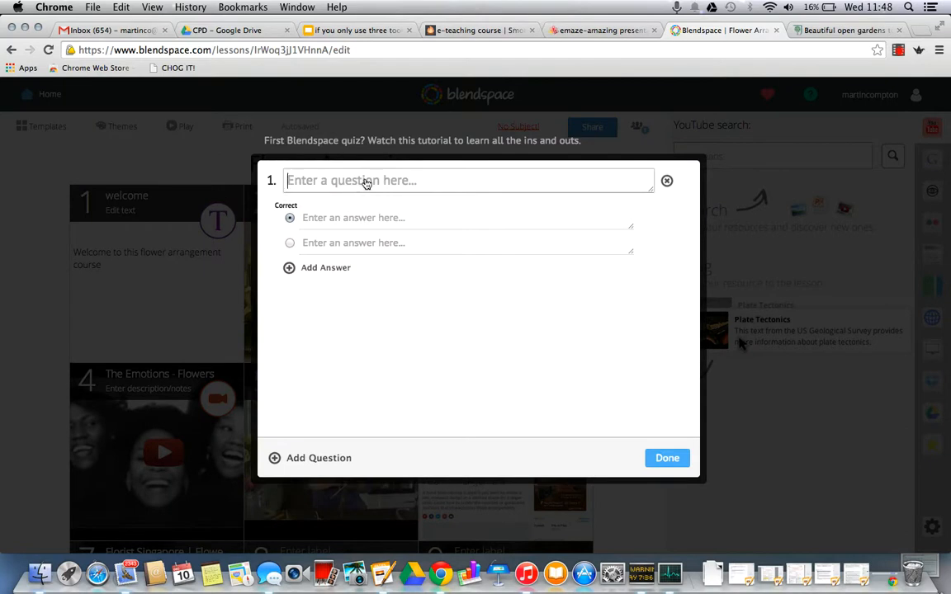
type("Wha")
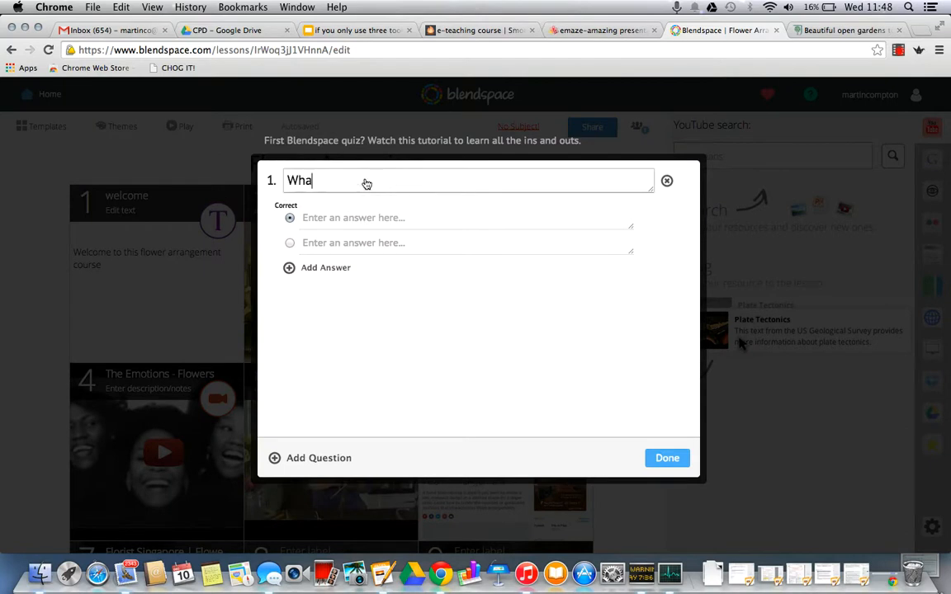
type("t is X's favourite arrangement called")
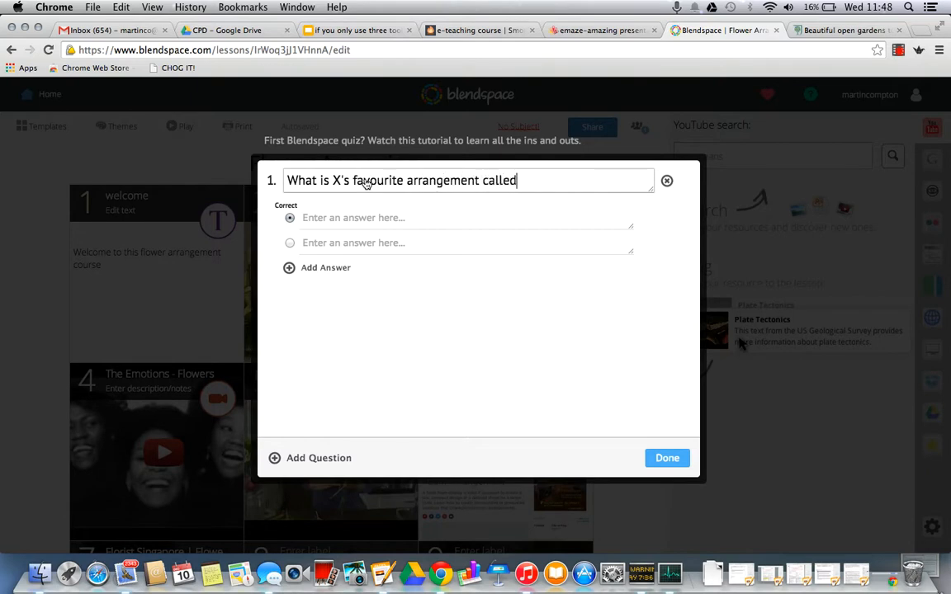
Step: Give the question the answers a, b, c and d, mark c as correct, and save the quiz
left_click(345, 221)
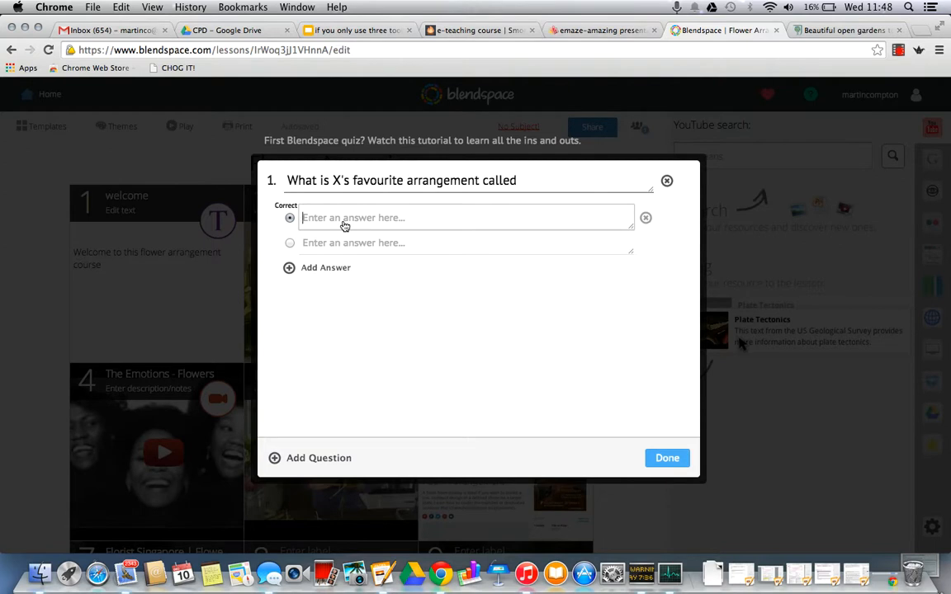
type("a")
left_click(344, 247)
type("b")
left_click(342, 269)
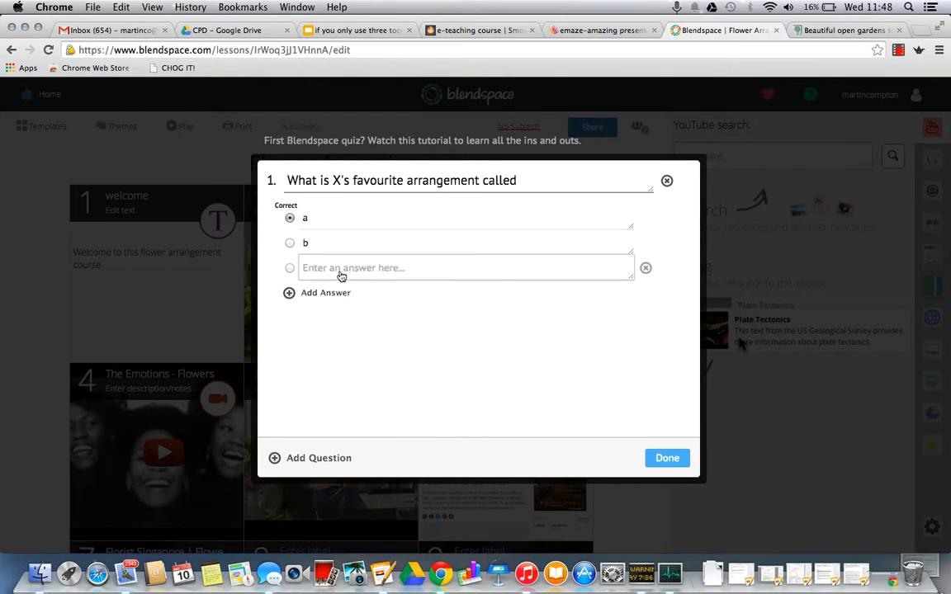
type("c")
left_click(323, 299)
type("d")
left_click(289, 267)
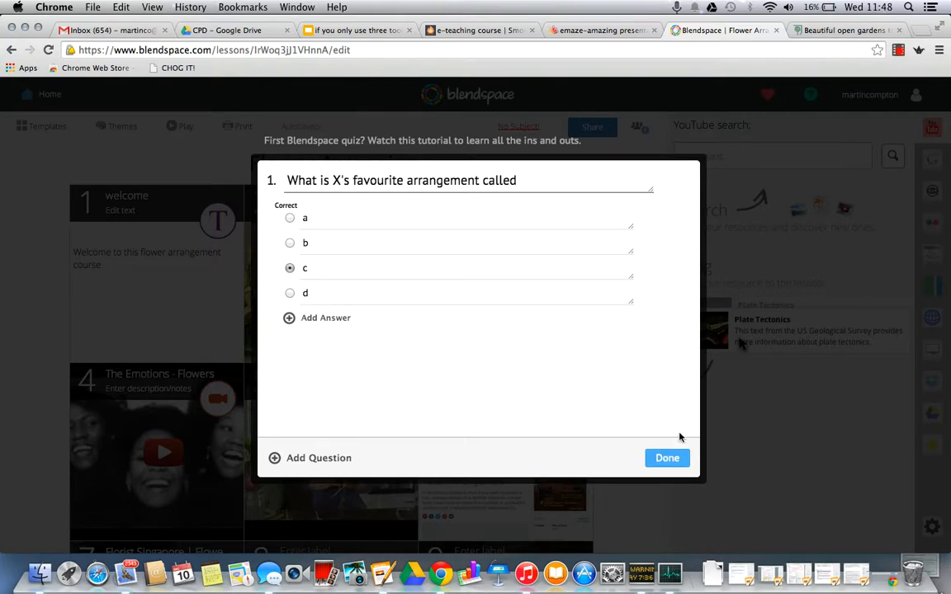
left_click(661, 458)
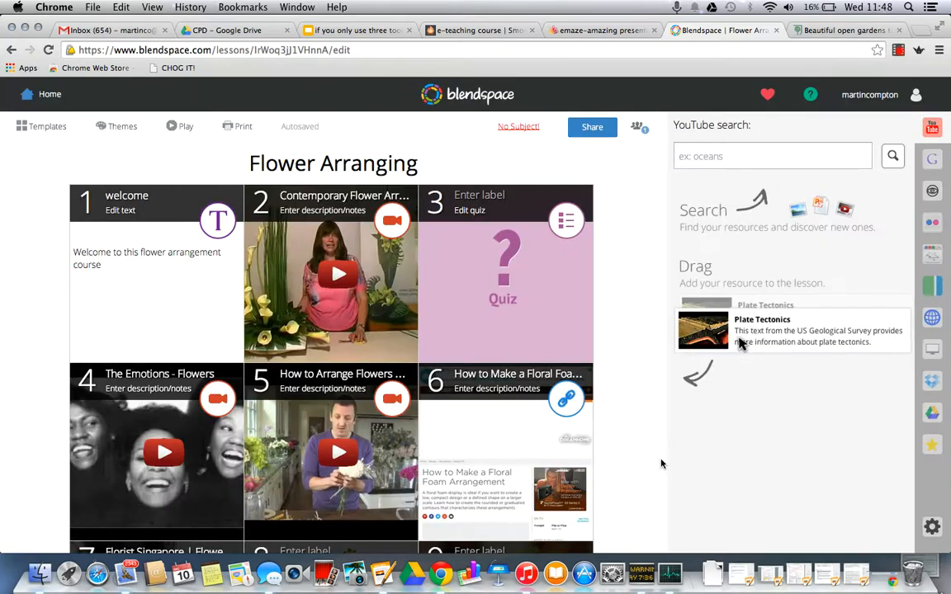
Step: Test the quiz in tile 3 by submitting answer c, and return to the lesson editor
left_click(568, 221)
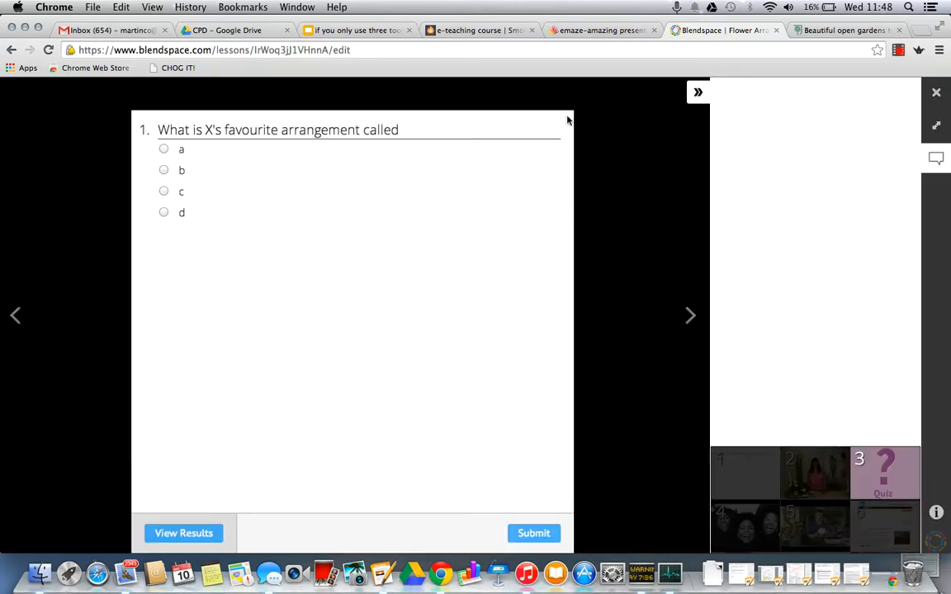
left_click(165, 192)
left_click(534, 534)
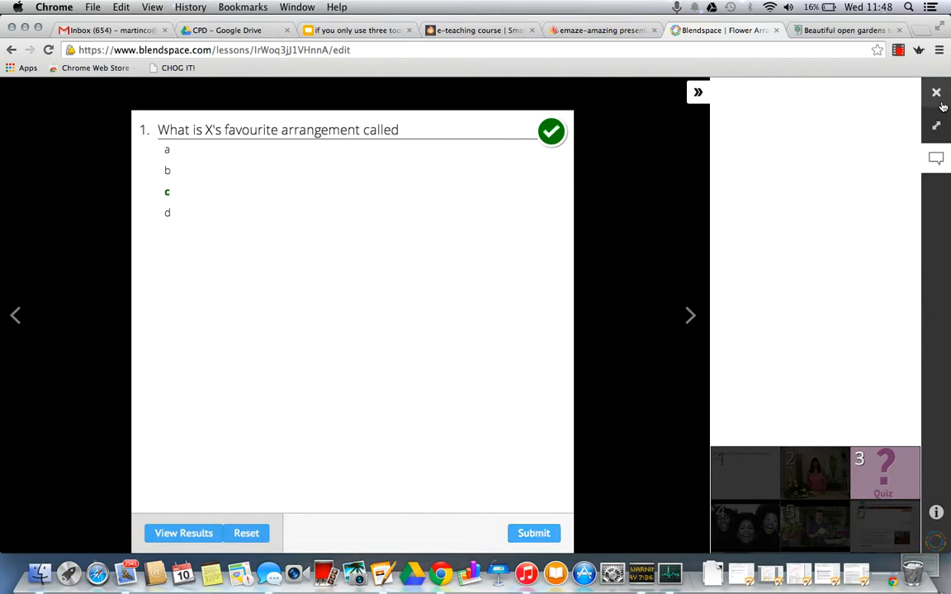
left_click(937, 93)
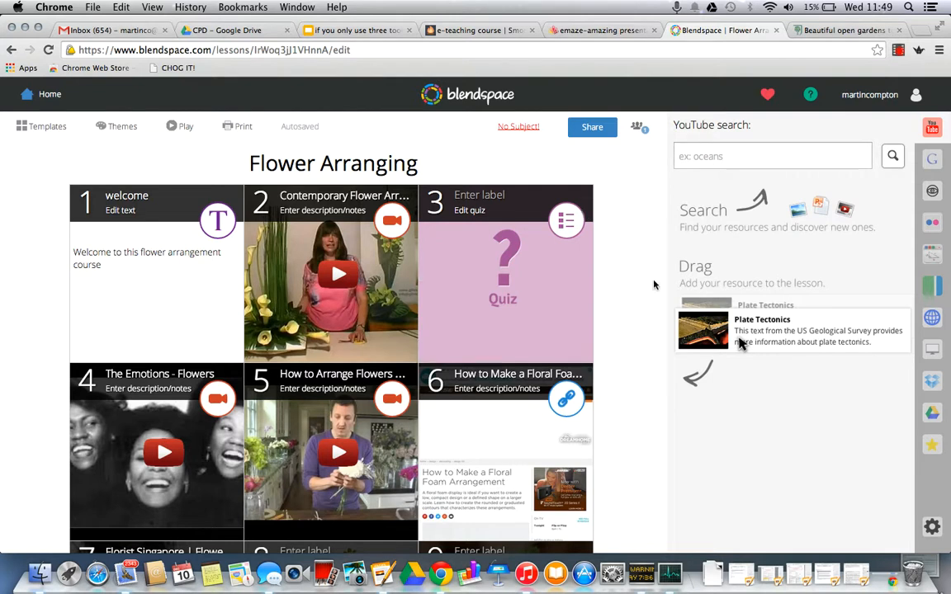
Step: Try the Grid, Bar and Trio templates on the lesson and return it to the Square template
scroll(628, 262, "down", 4)
scroll(627, 262, "up", 4)
left_click(46, 130)
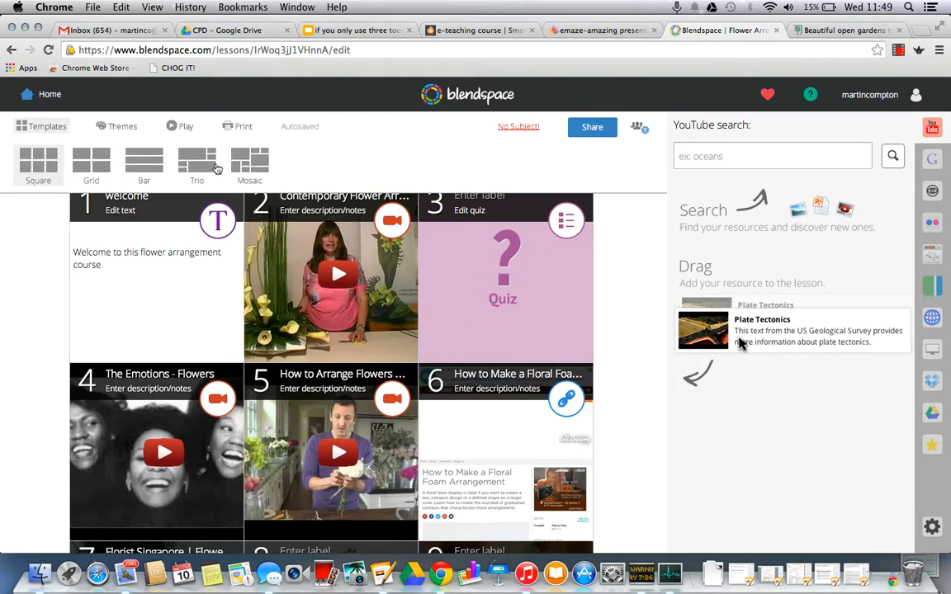
left_click(85, 160)
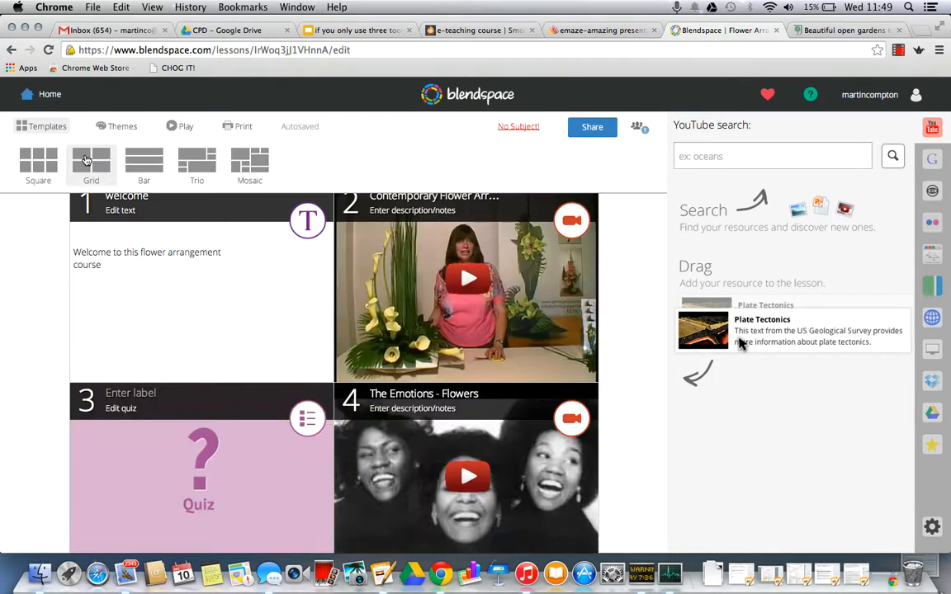
left_click(139, 154)
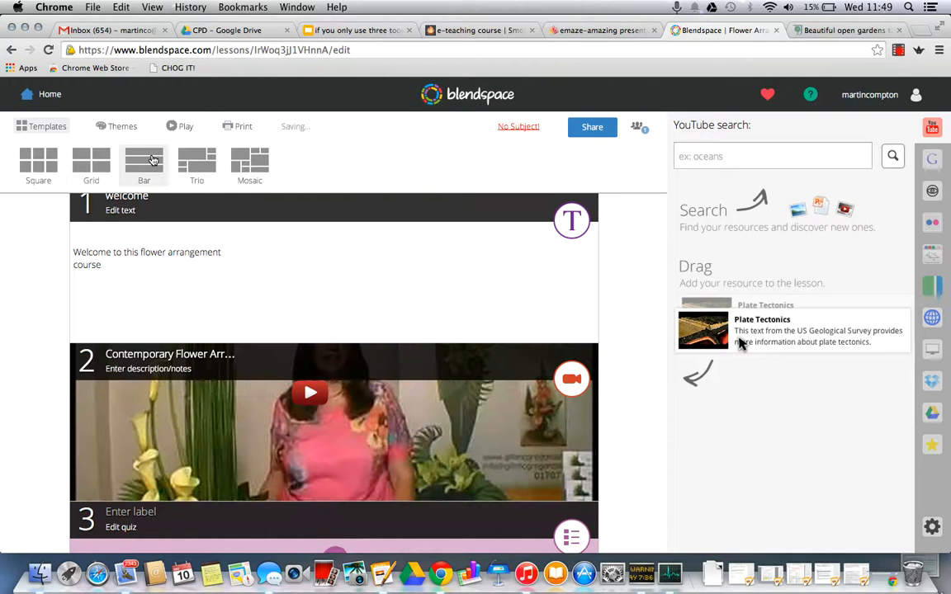
left_click(202, 161)
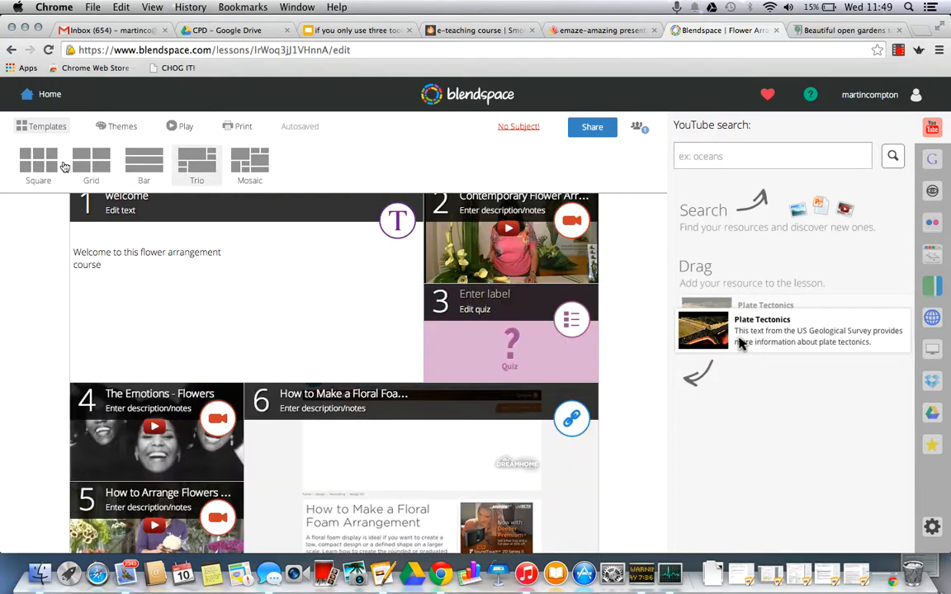
left_click(36, 167)
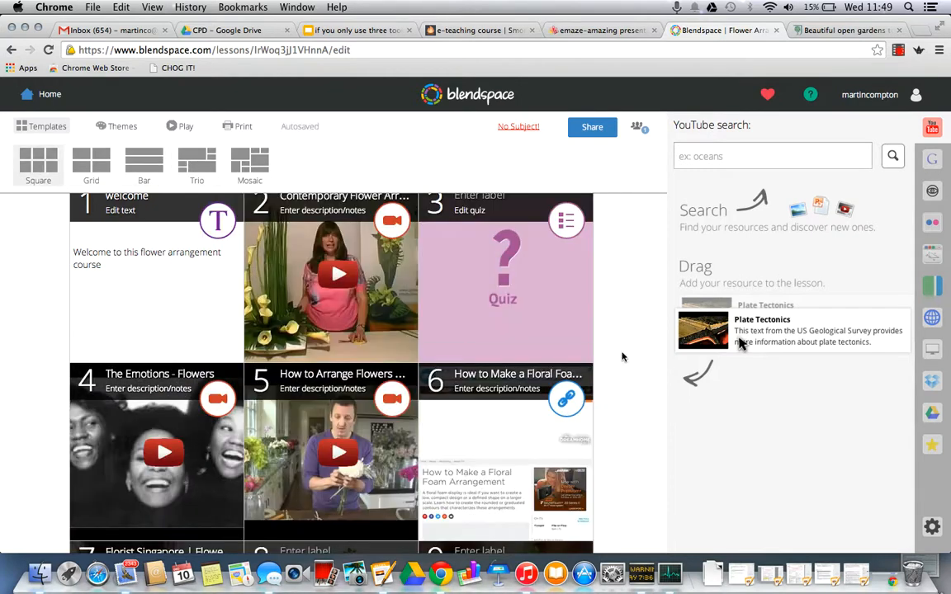
Step: Apply the Colors theme to the Flower Arranging lesson and review its tiles
left_click(116, 128)
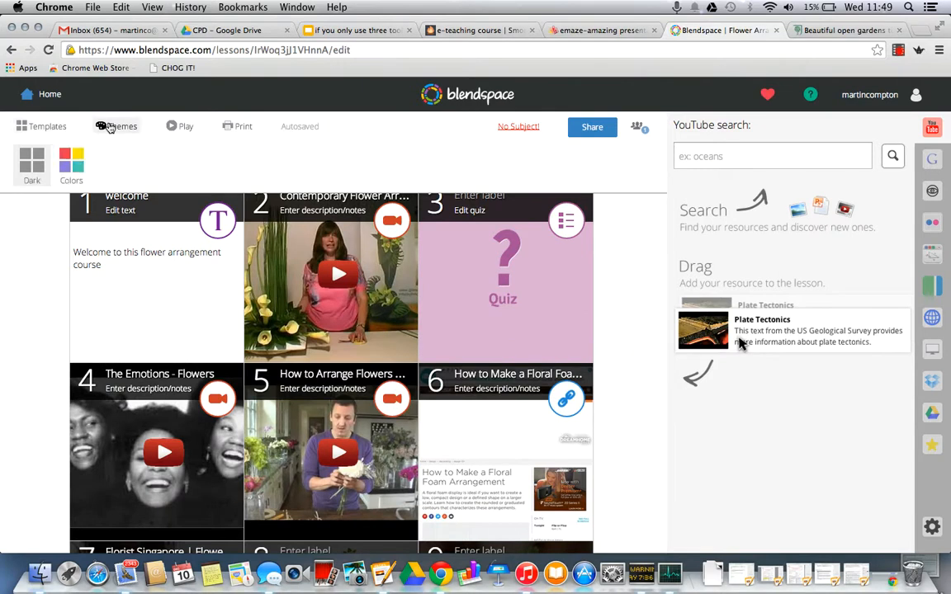
left_click(71, 162)
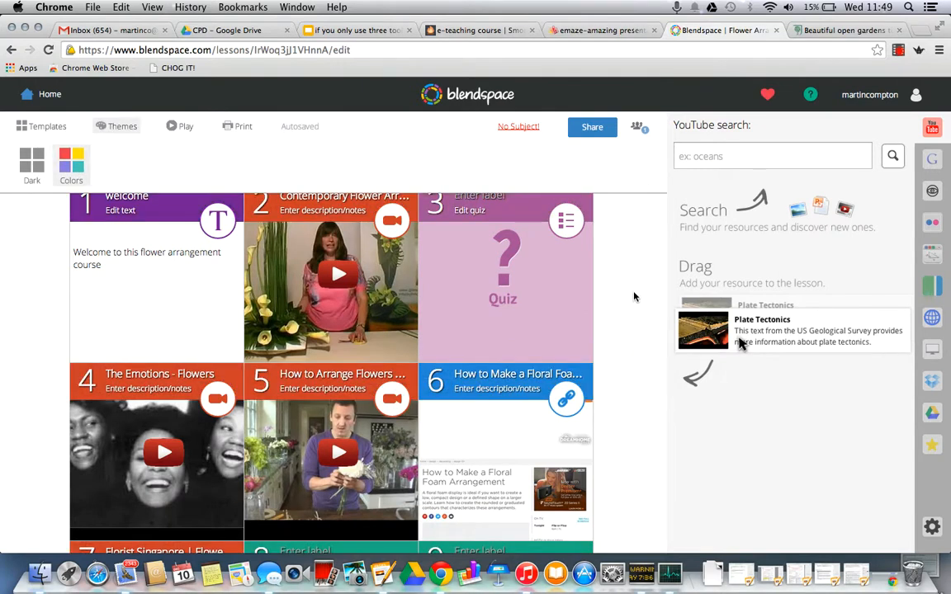
scroll(600, 405, "down", 10)
scroll(600, 406, "up", 10)
scroll(611, 303, "down", 10)
scroll(611, 303, "up", 10)
scroll(630, 395, "down", 3)
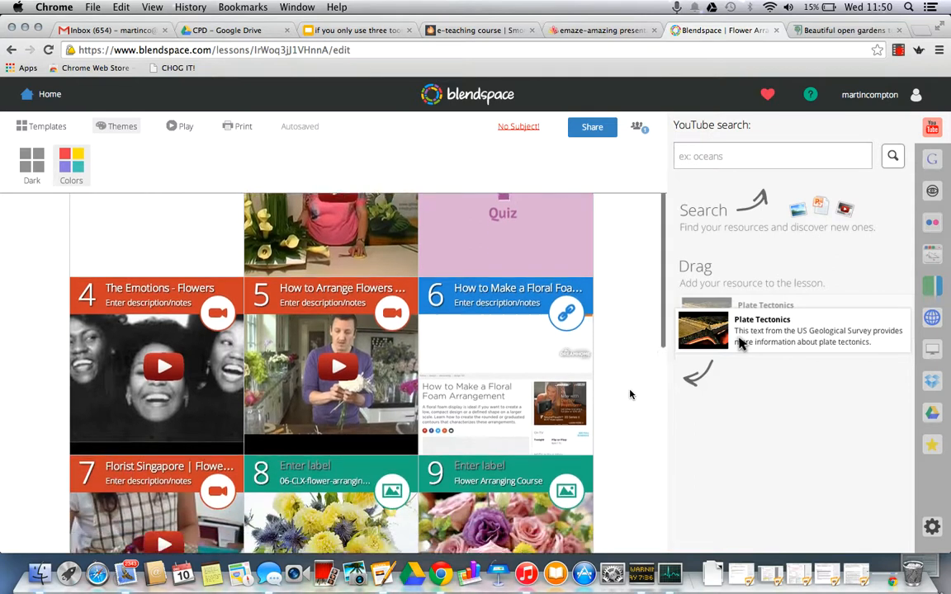
left_click(479, 31)
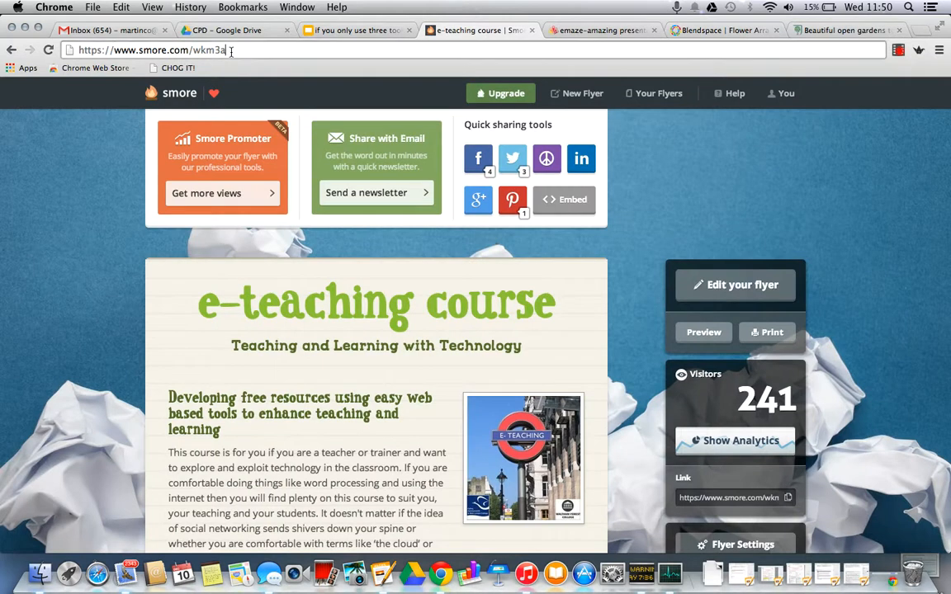
left_click(99, 48)
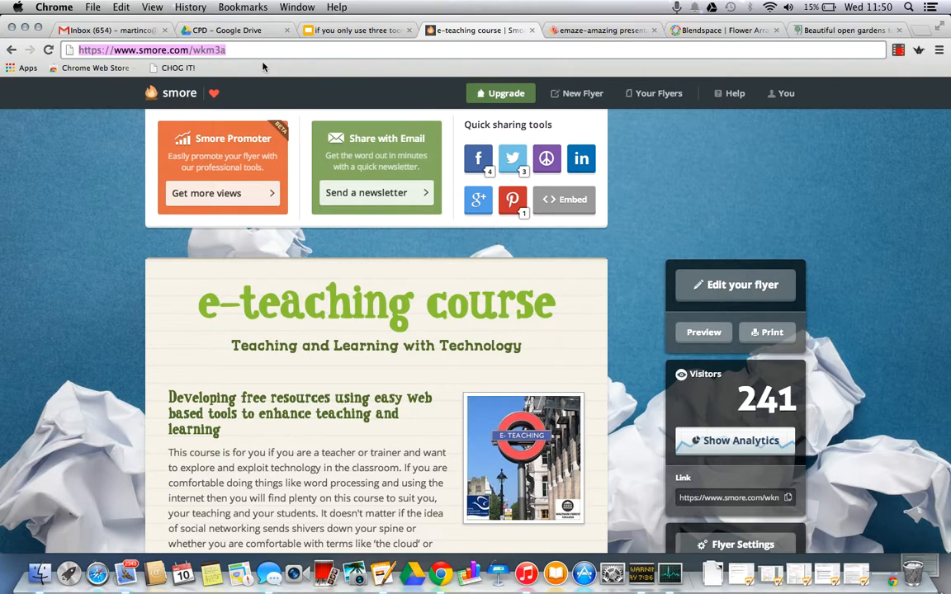
left_click_drag(239, 51, 115, 49)
scroll(916, 314, "down", 10)
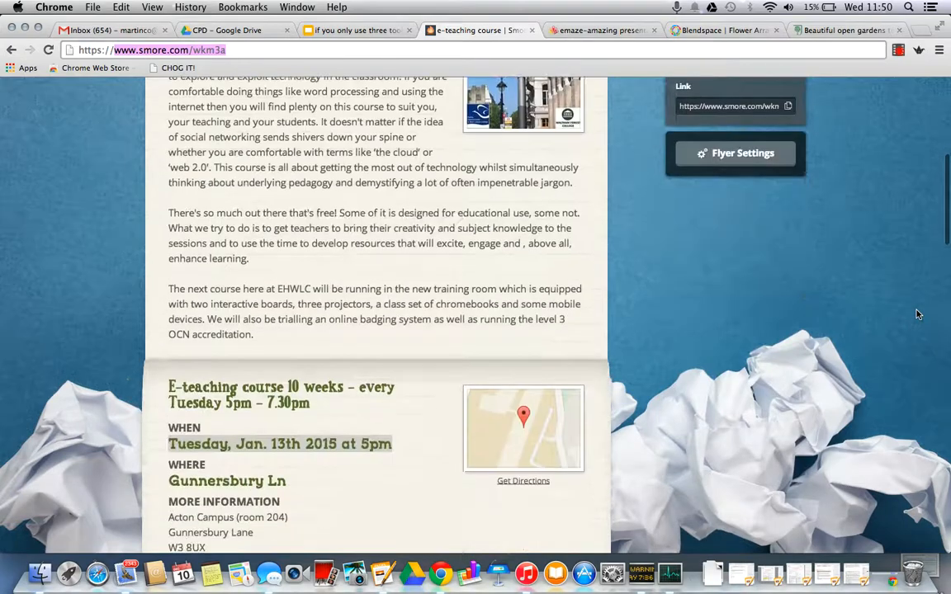
scroll(916, 314, "up", 5)
scroll(916, 314, "down", 6)
scroll(917, 313, "down", 4)
scroll(916, 313, "up", 10)
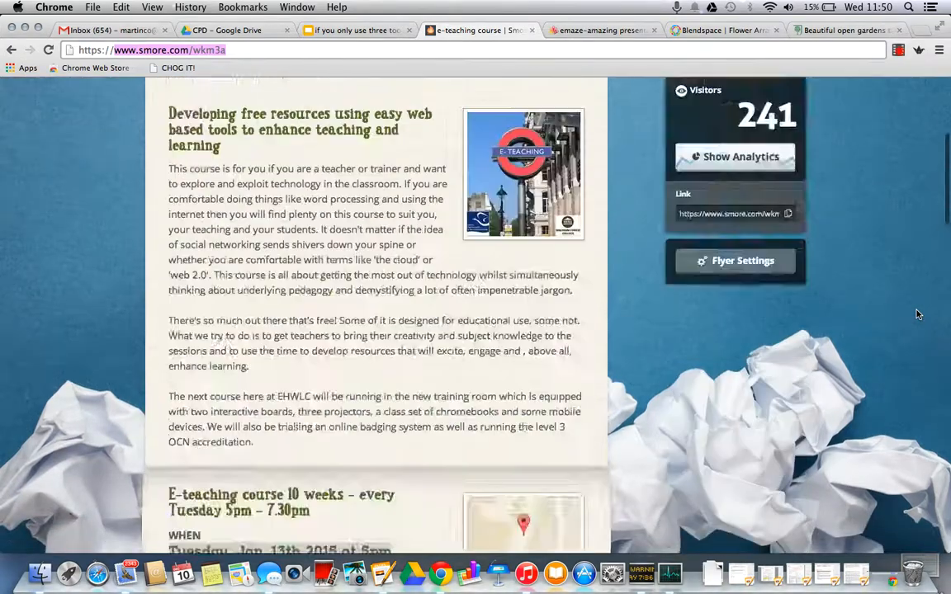